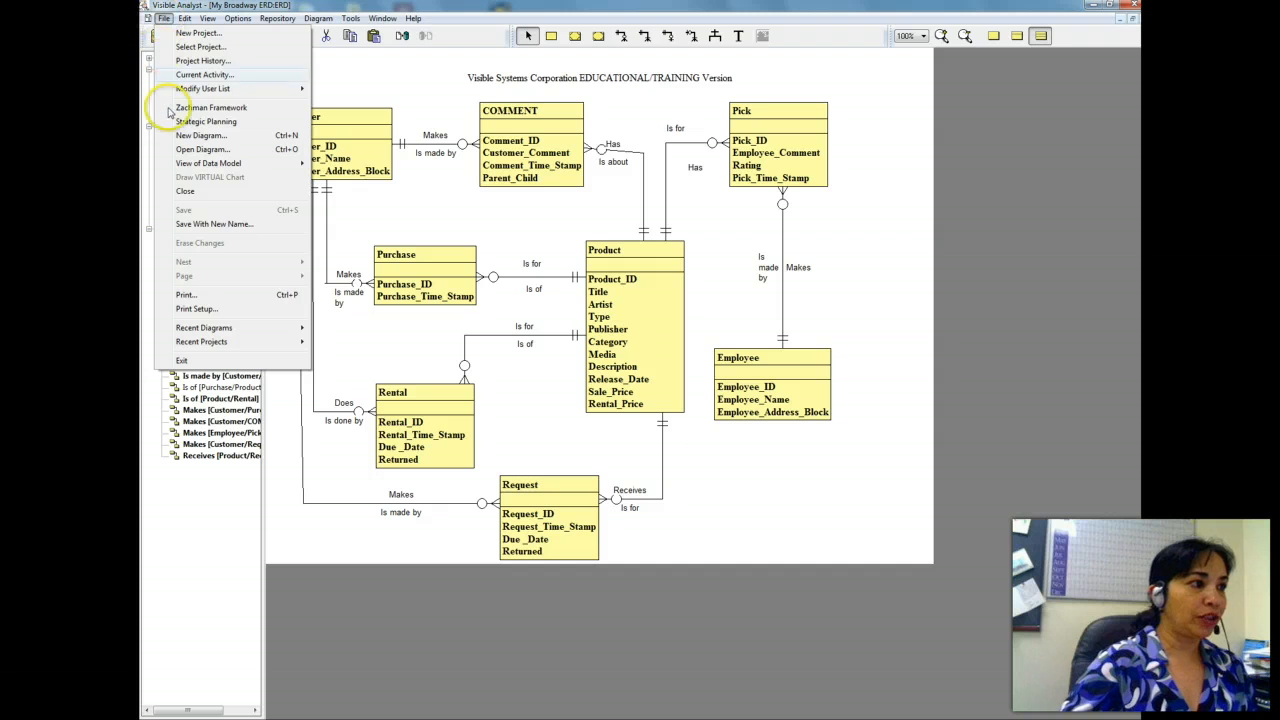
Step: Run Key Synchronization on the ERD project and review the messages about missing primary and foreign keys
click(161, 20)
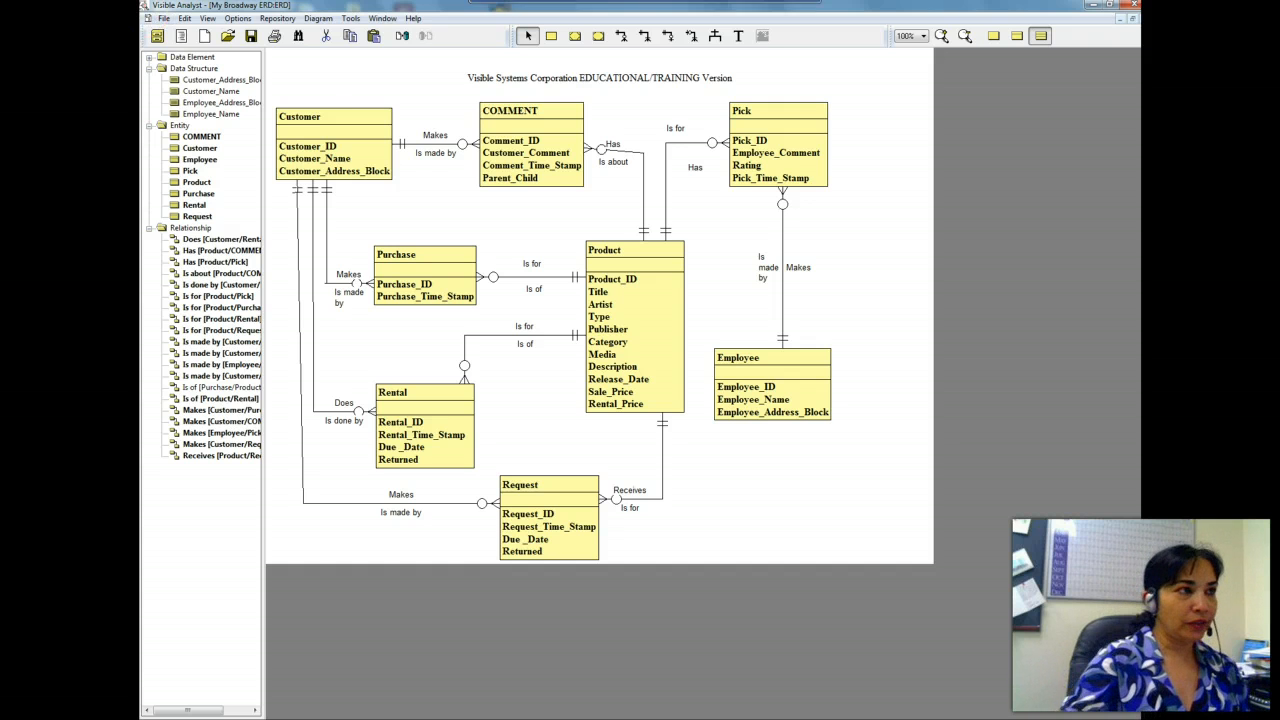
click(272, 20)
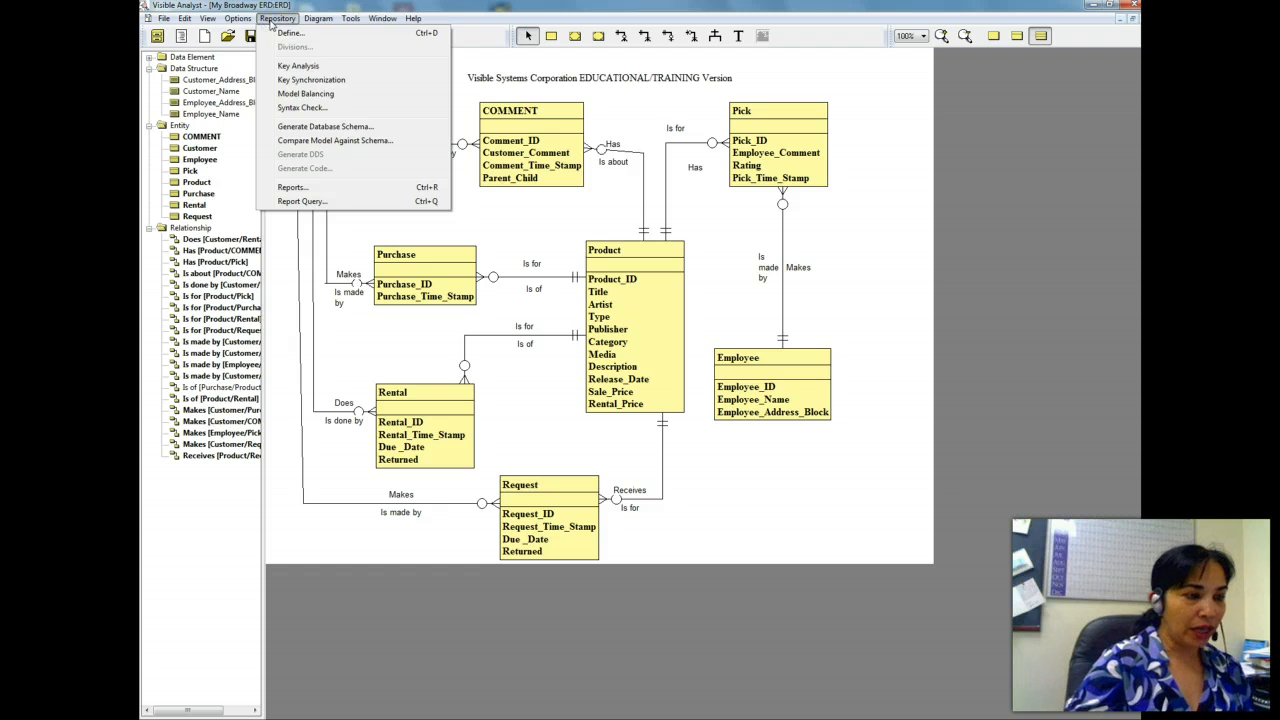
click(302, 80)
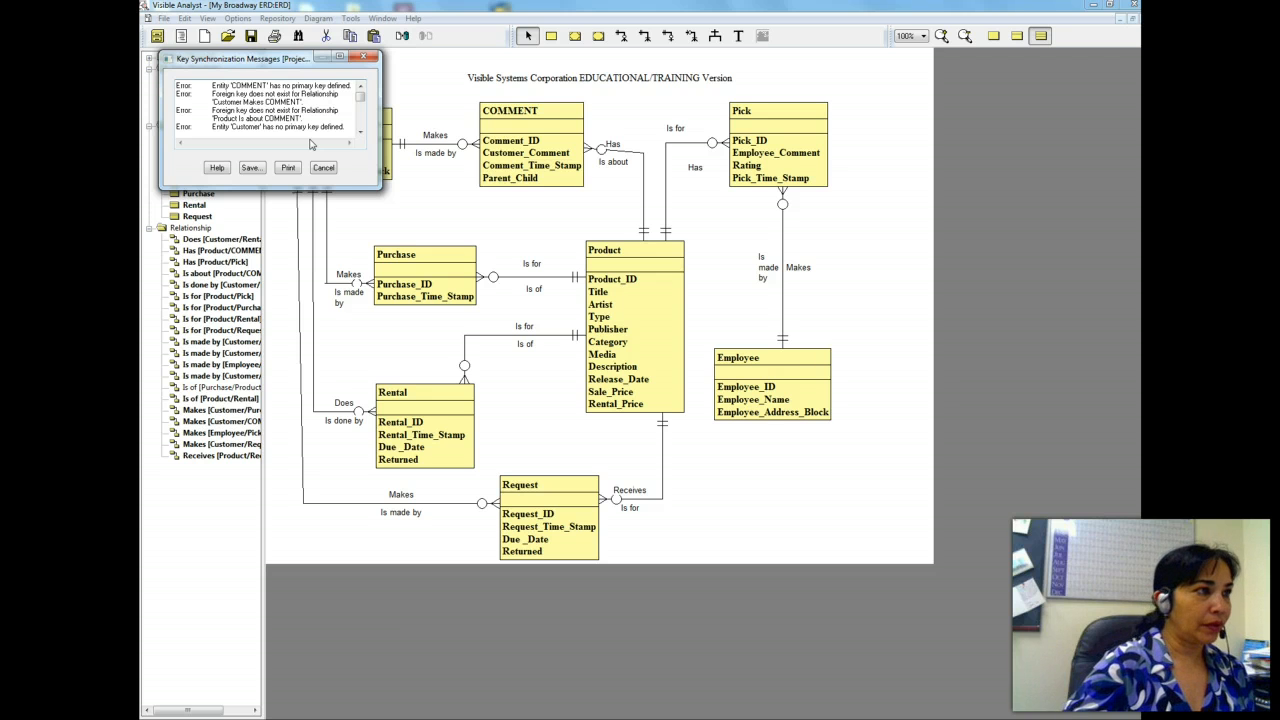
mouse_move(359, 98)
mouse_down()
mouse_move(361, 126)
mouse_move(360, 98)
mouse_up()
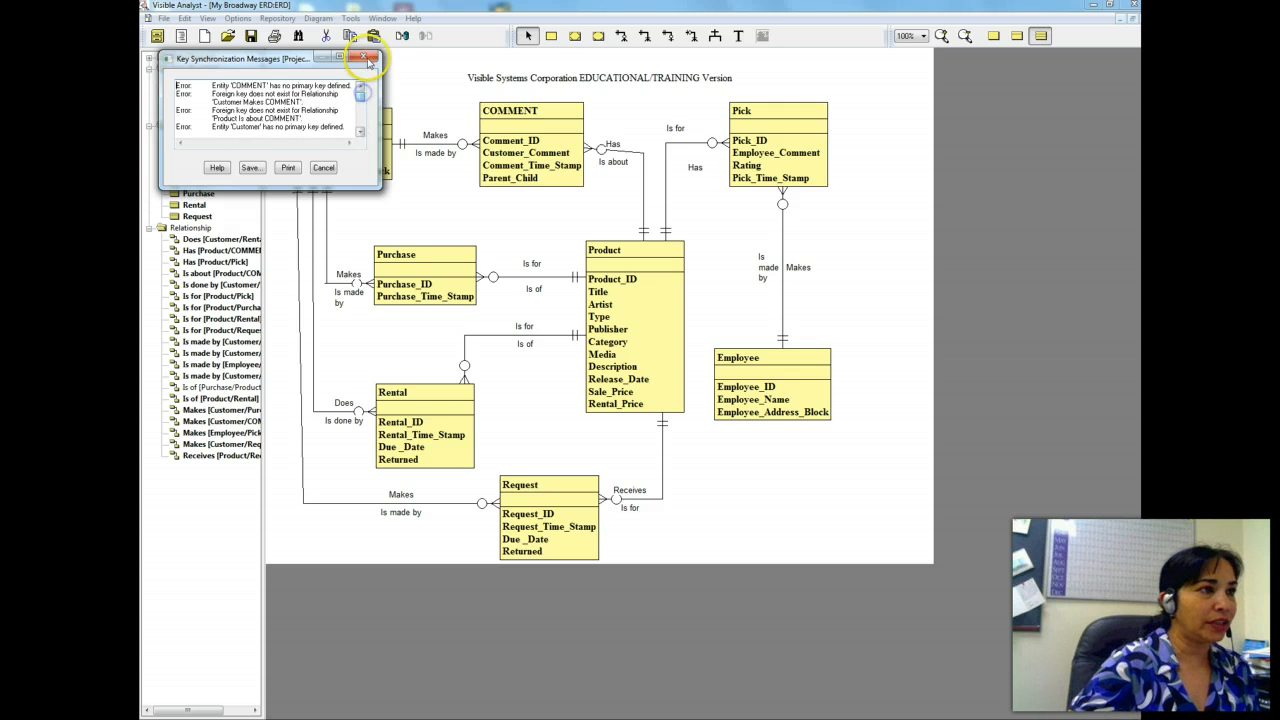
click(367, 60)
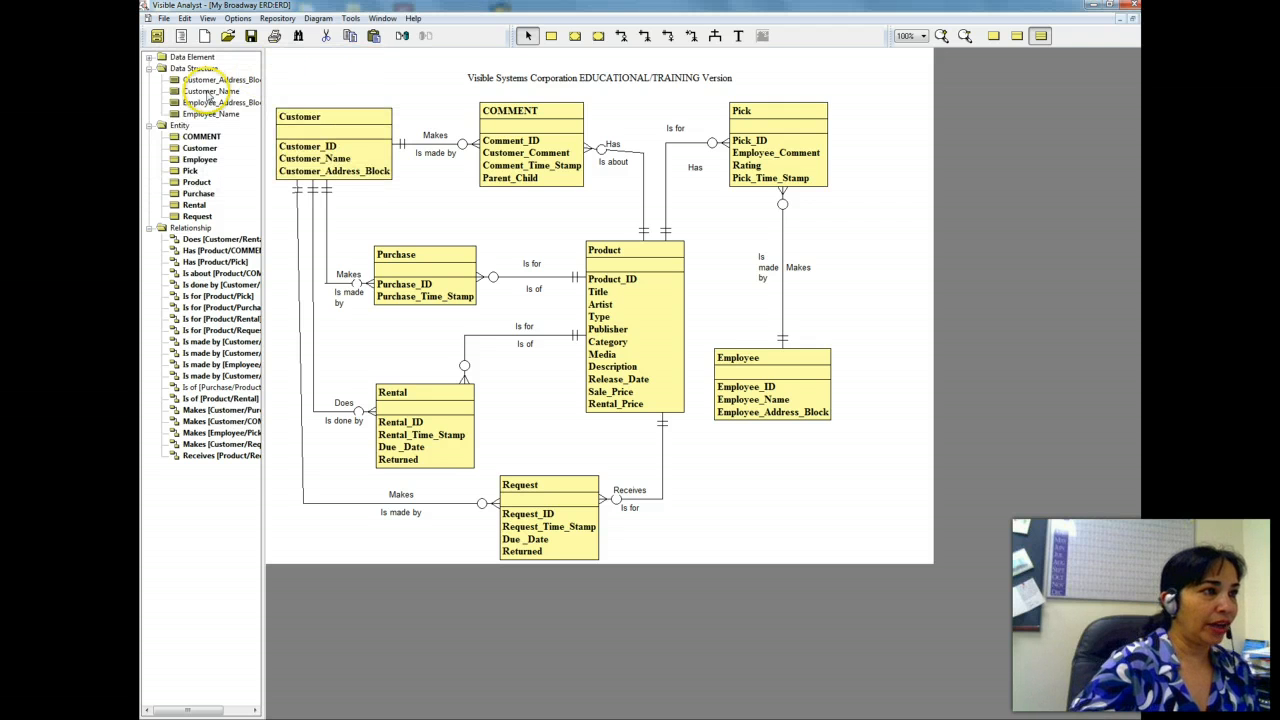
Step: Define Customer_ID as the primary key of the Customer entity
click(149, 57)
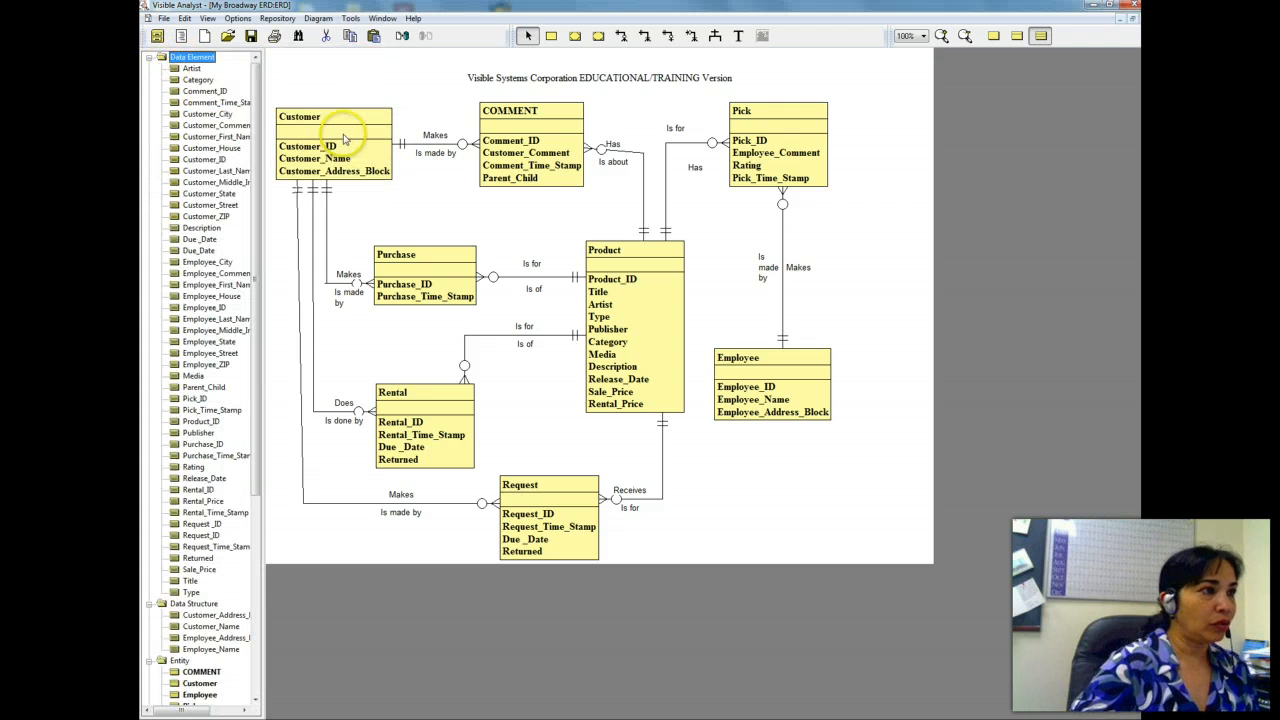
click(343, 126)
double_click(343, 126)
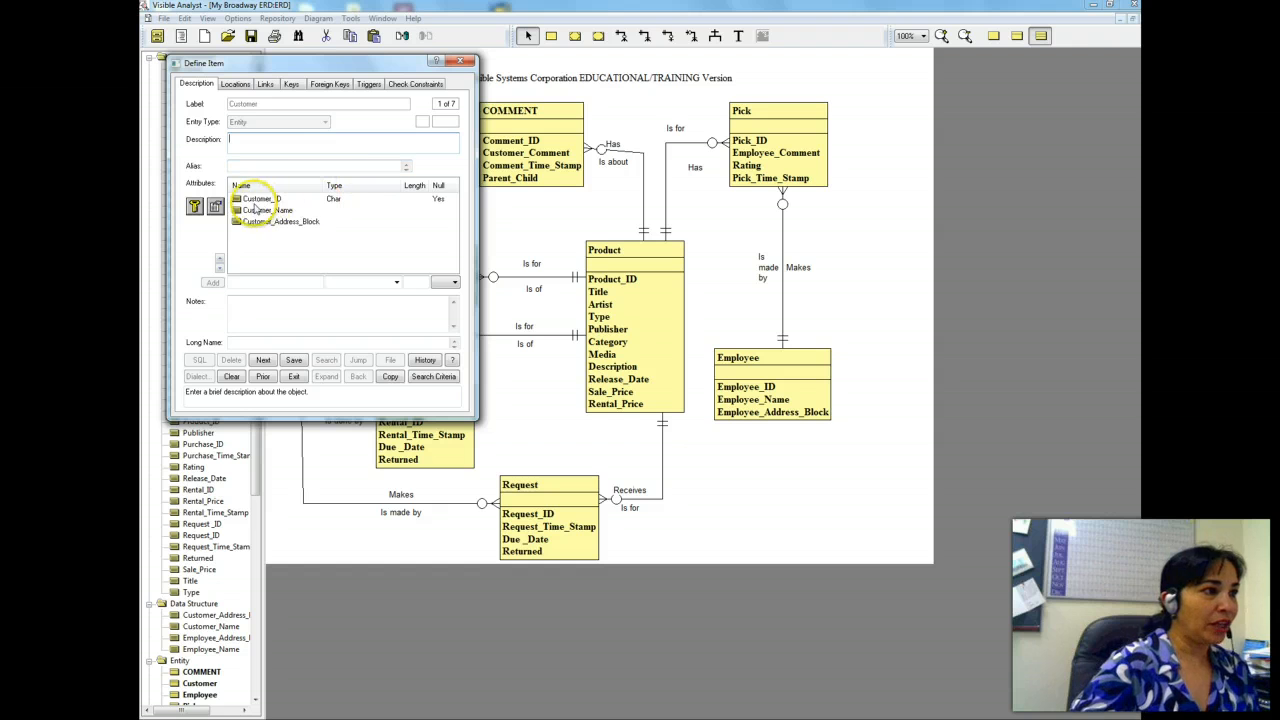
click(257, 200)
click(194, 205)
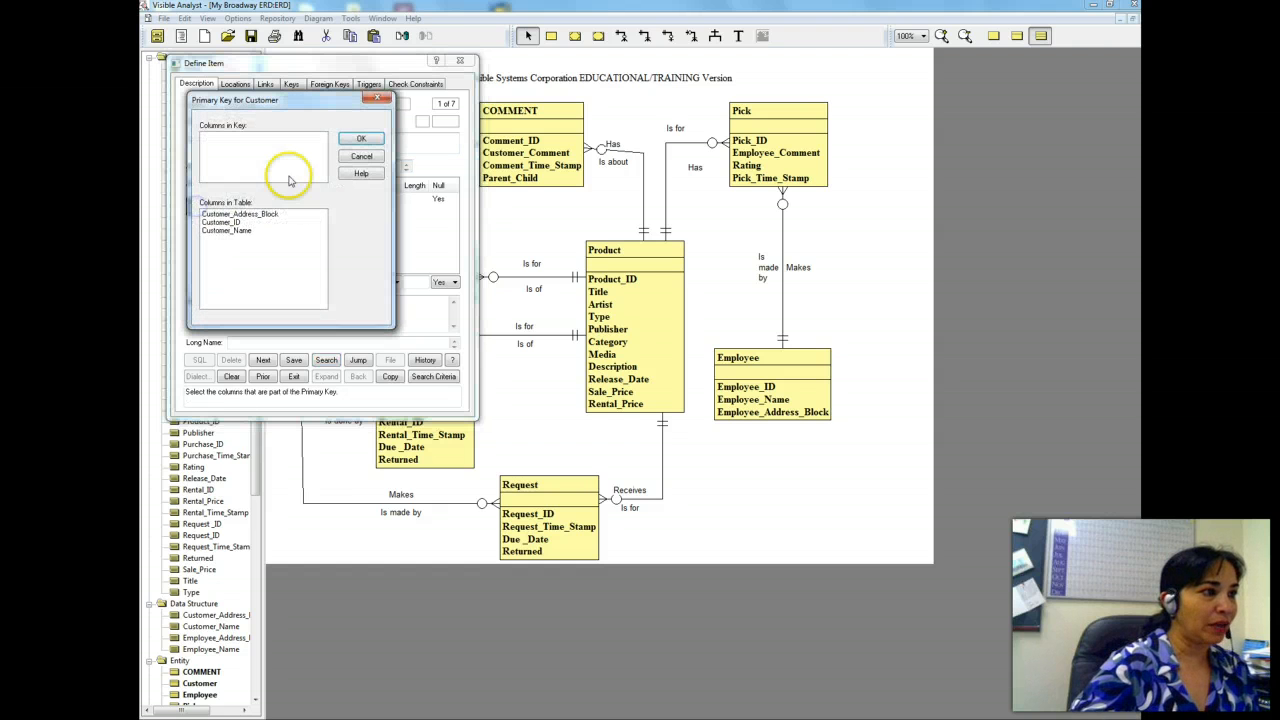
double_click(229, 222)
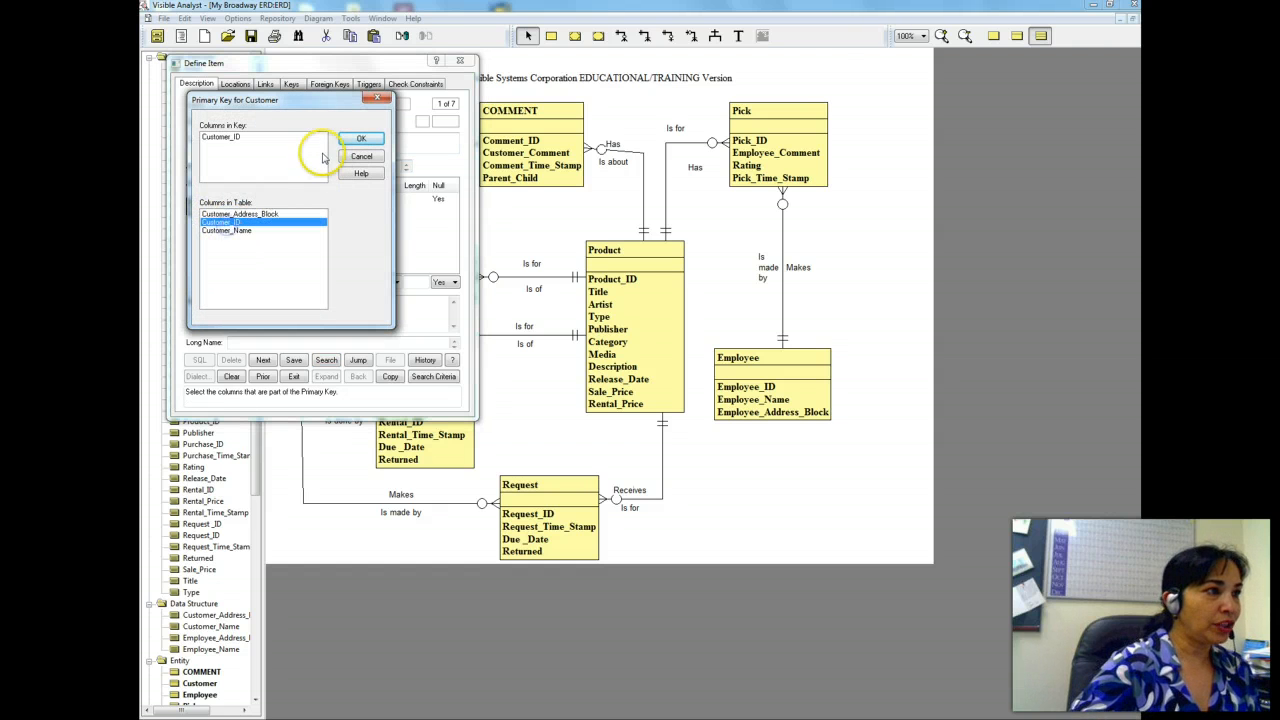
click(361, 140)
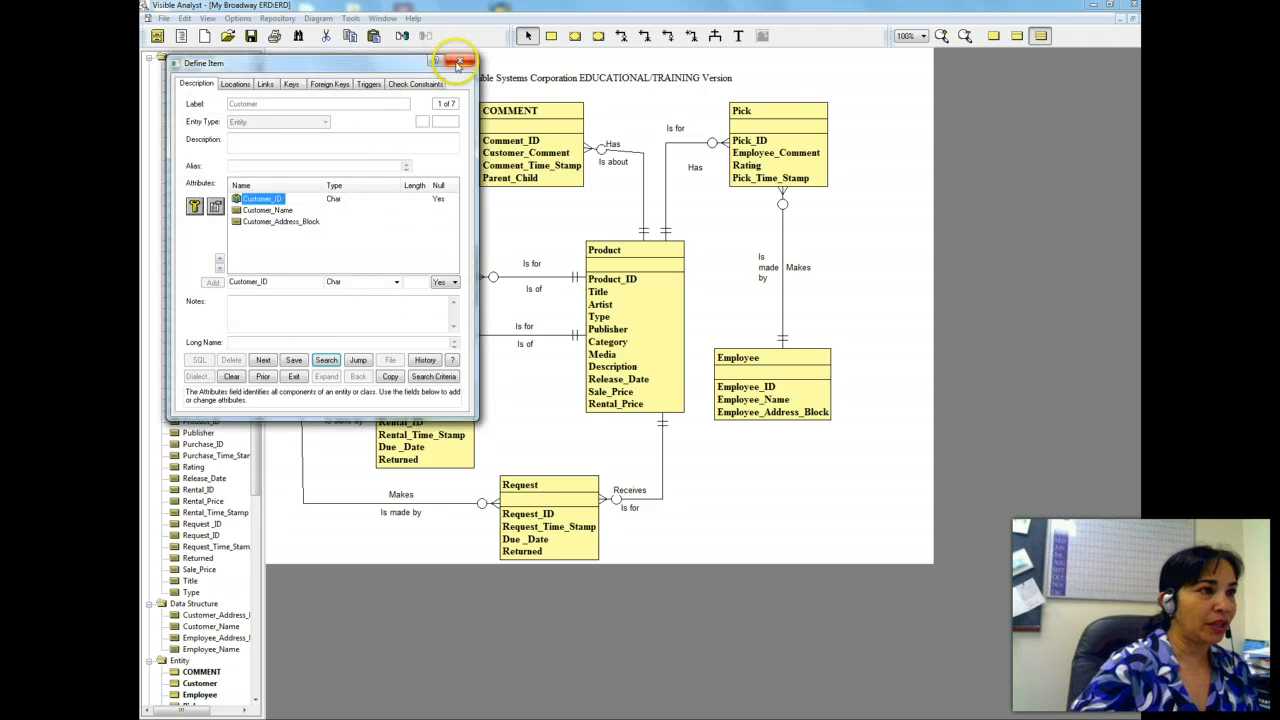
click(458, 61)
Step: Define Comment_ID as the primary key of the COMMENT entity
double_click(521, 128)
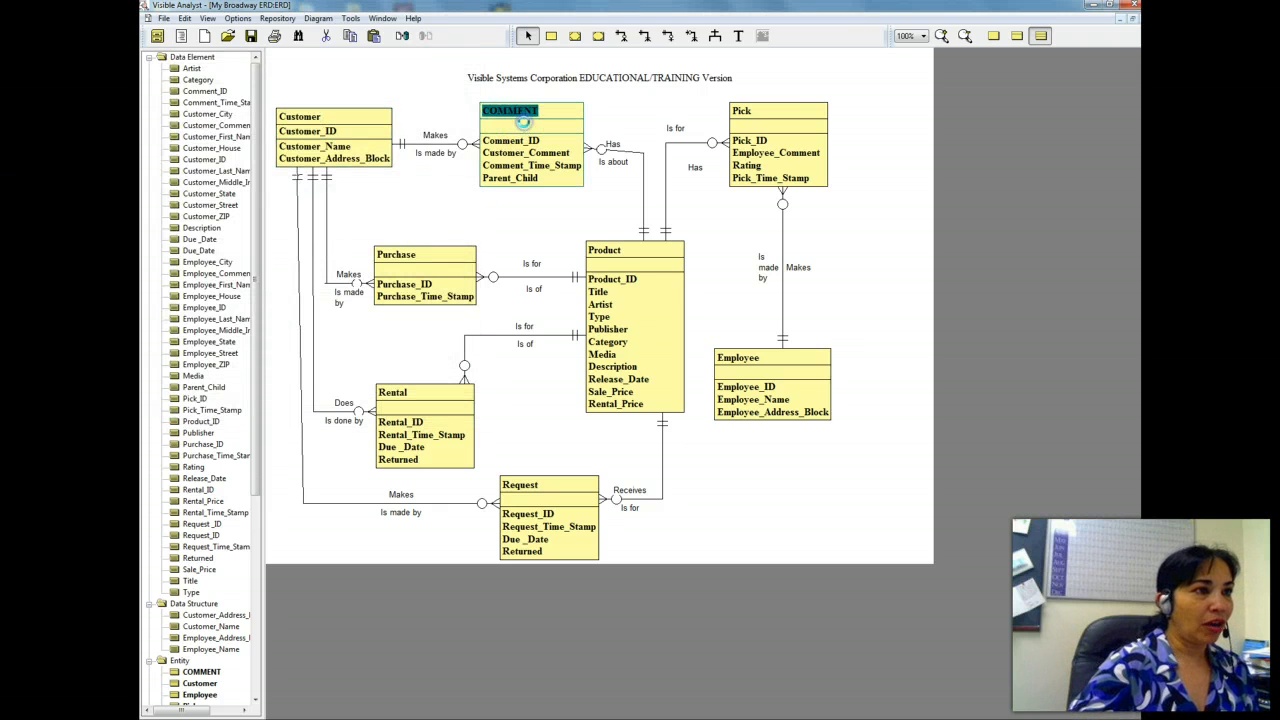
click(260, 199)
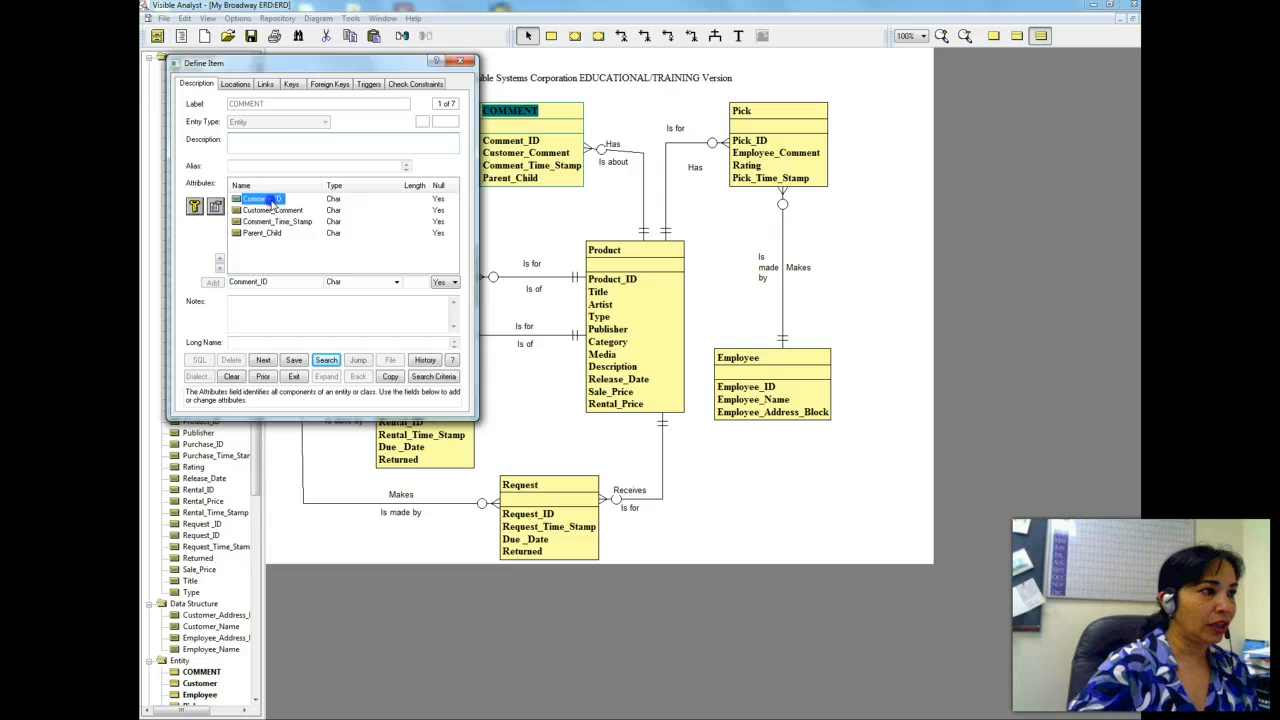
click(194, 206)
double_click(222, 214)
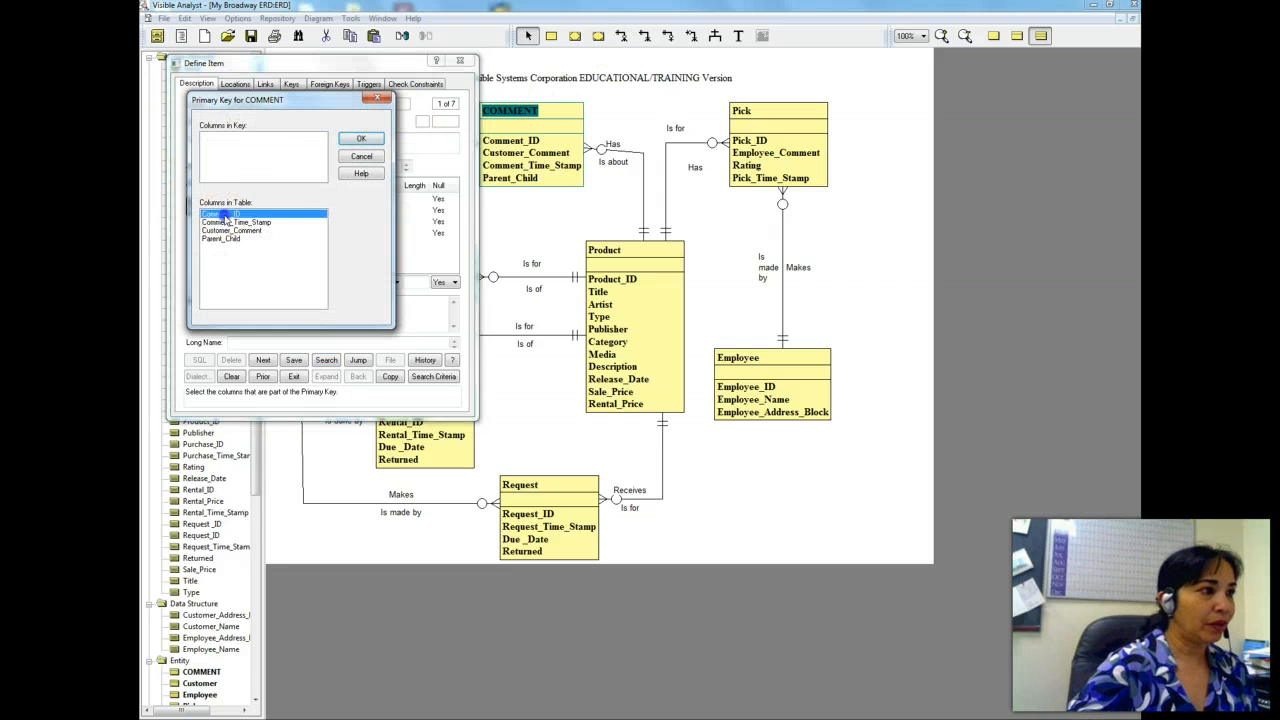
click(360, 138)
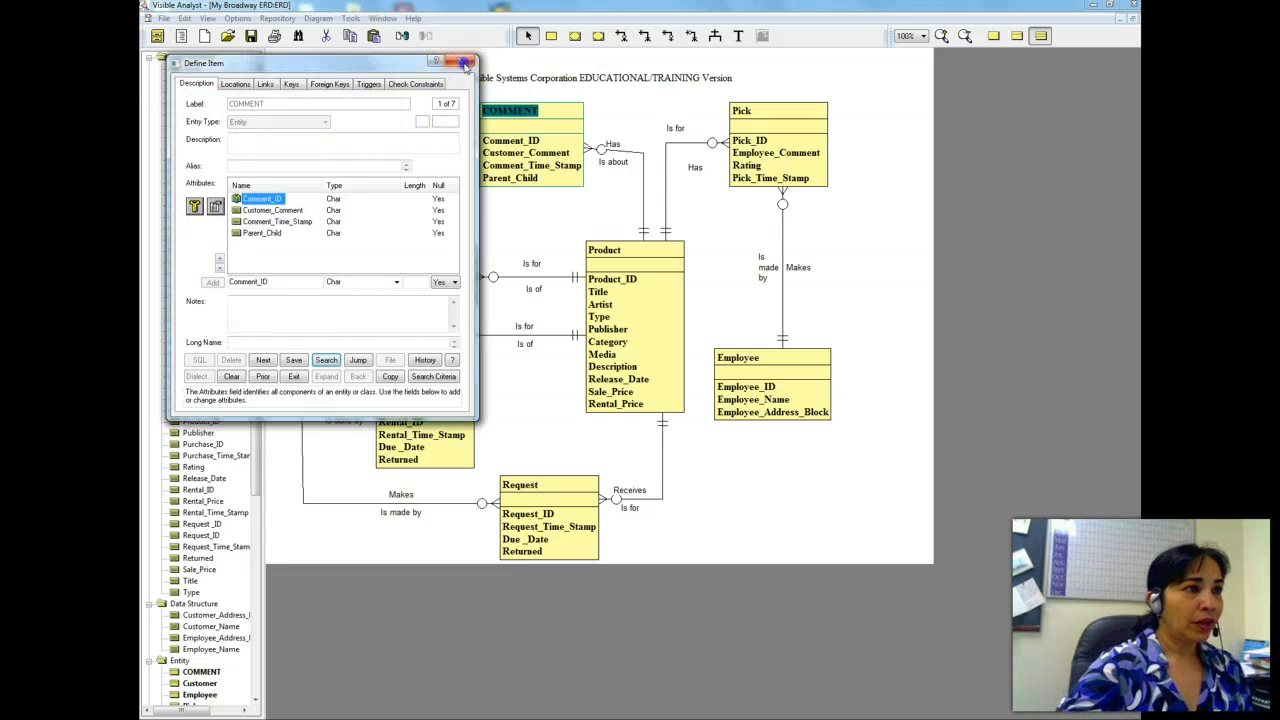
click(459, 60)
Step: Define Pick_ID as the primary key of the Pick entity
double_click(781, 112)
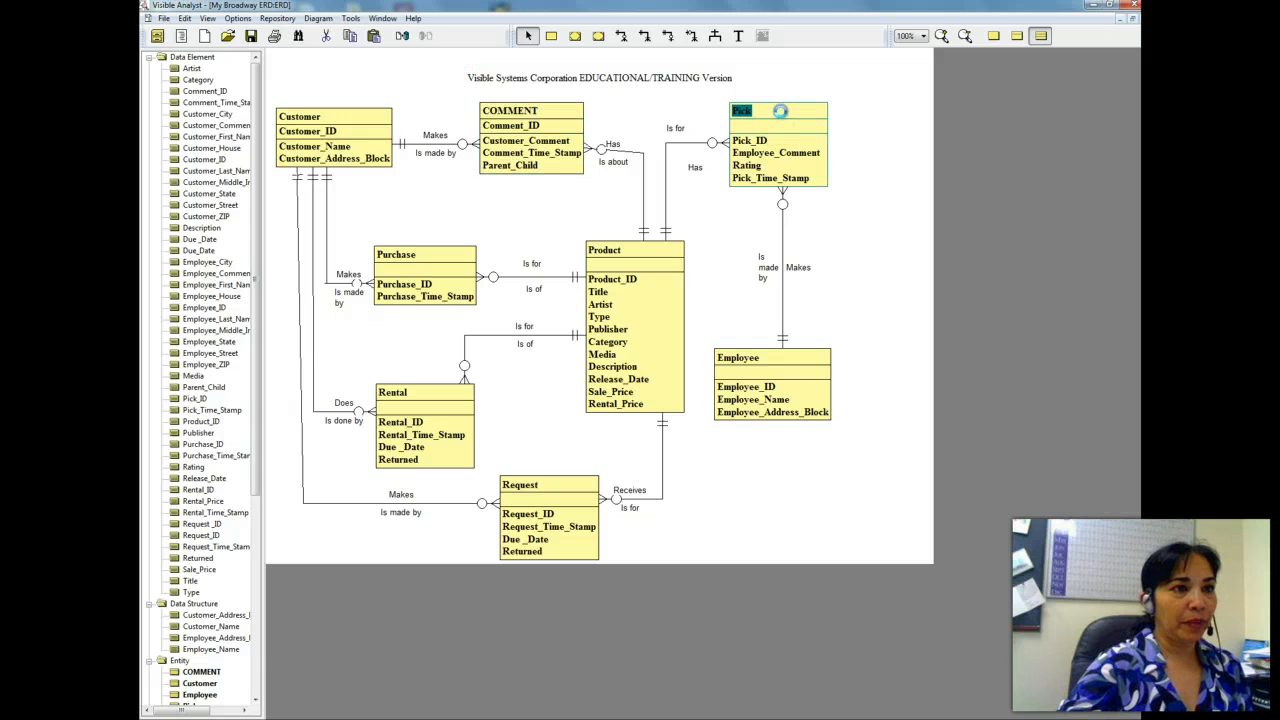
click(258, 199)
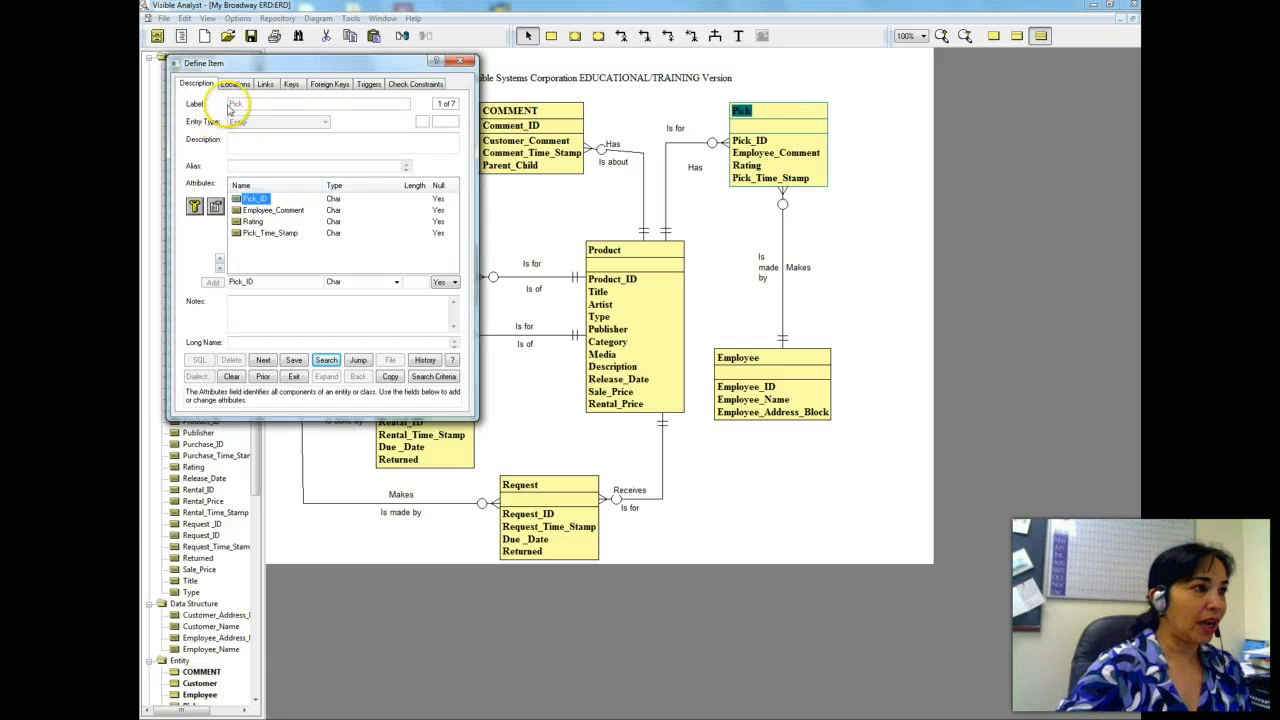
click(194, 205)
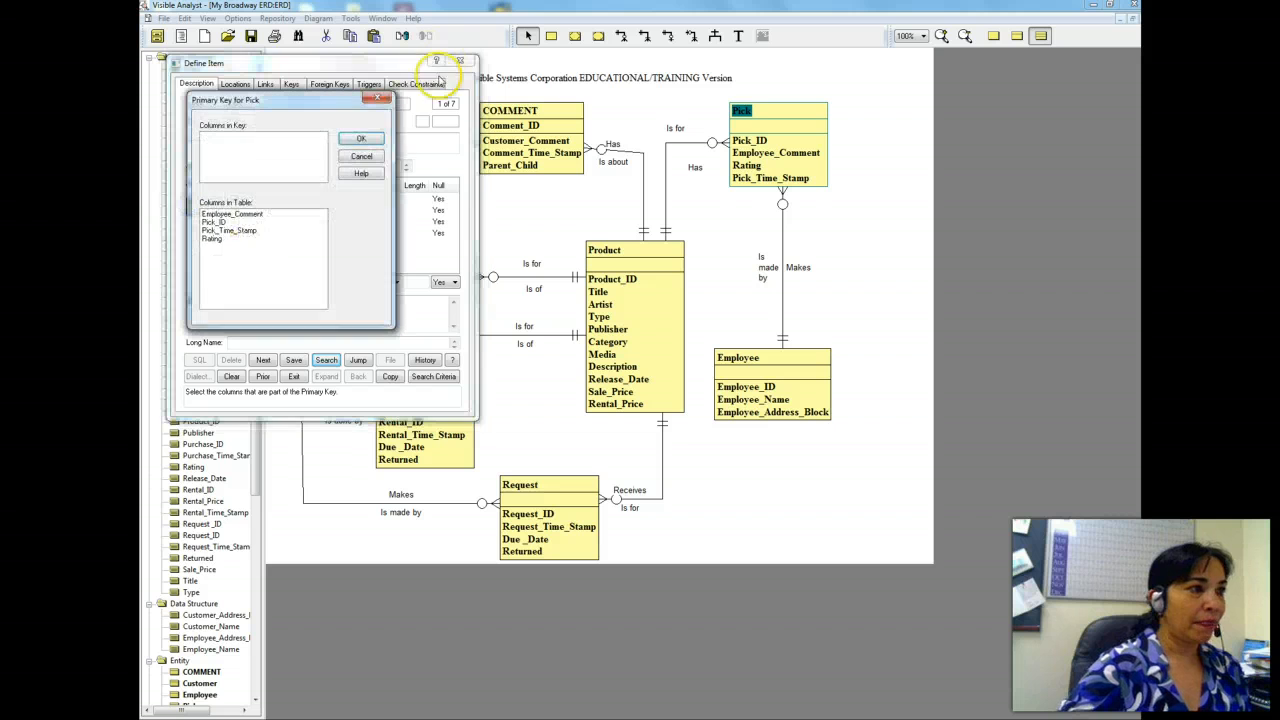
double_click(210, 222)
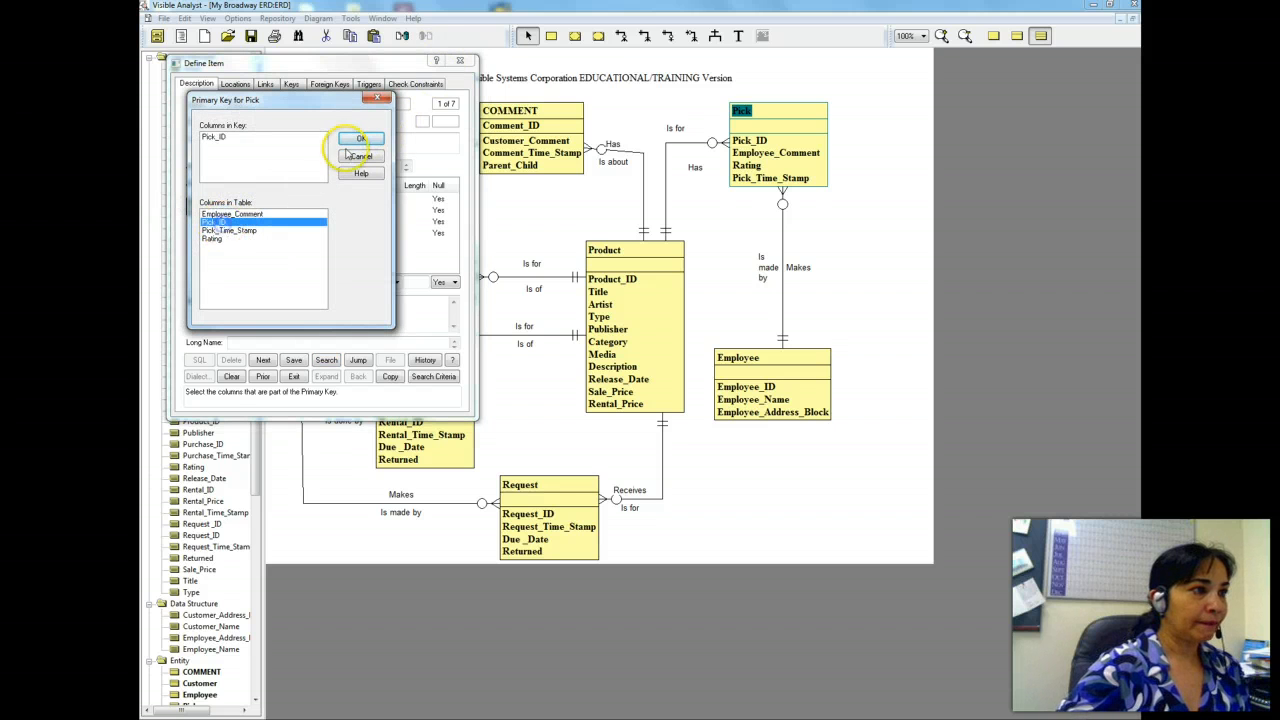
click(355, 138)
click(460, 61)
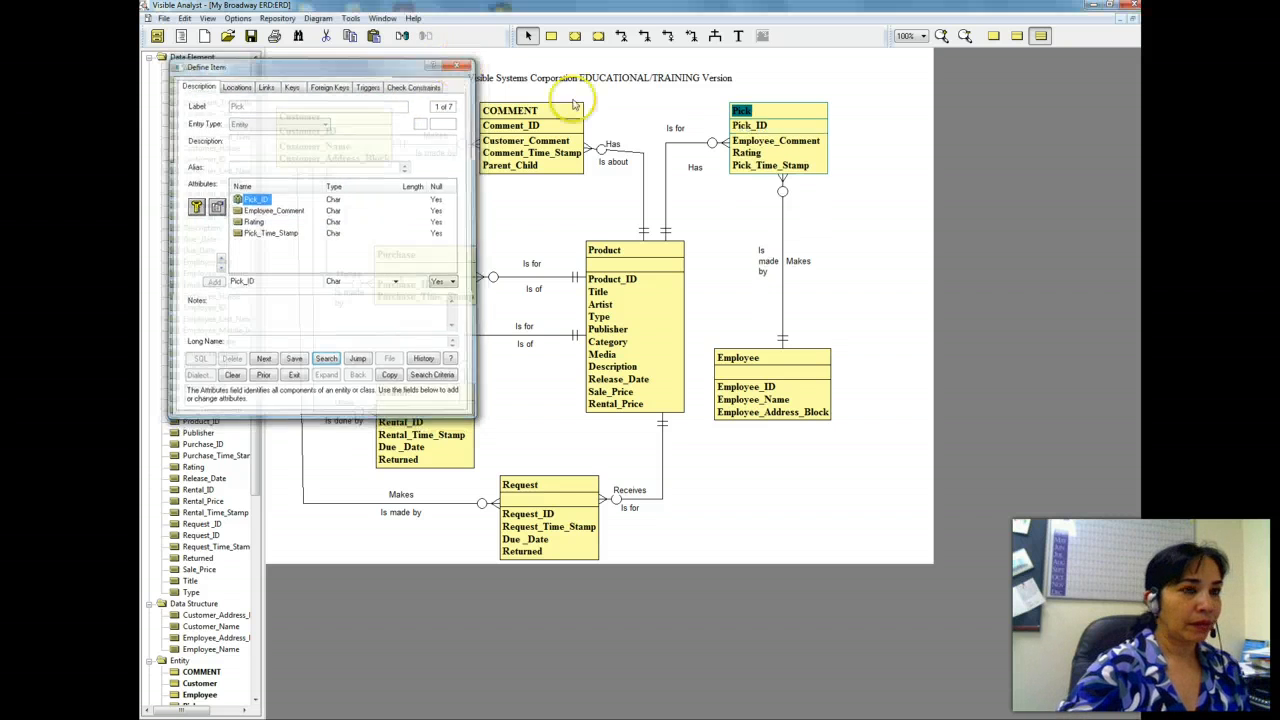
Step: Define Purchase_ID as the primary key of the Purchase entity
click(434, 257)
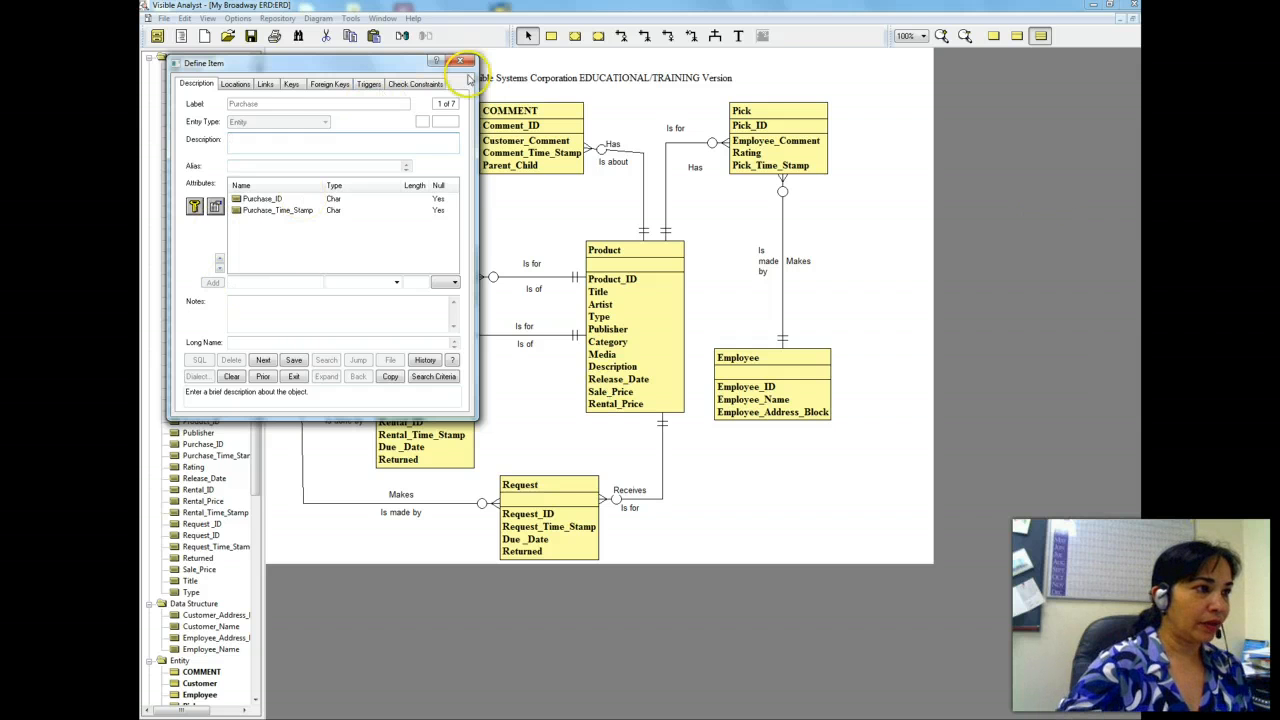
click(194, 206)
double_click(226, 214)
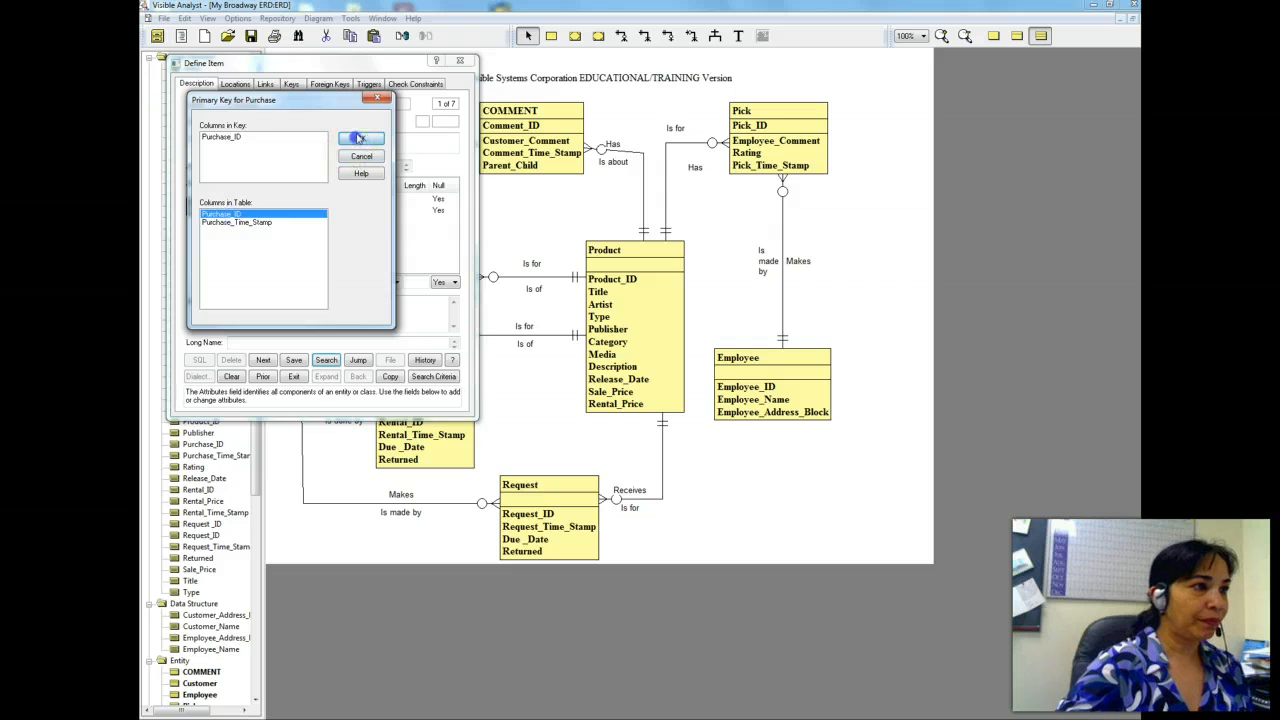
click(361, 138)
click(459, 63)
Step: Define Product_ID as the primary key of the Product entity
double_click(606, 254)
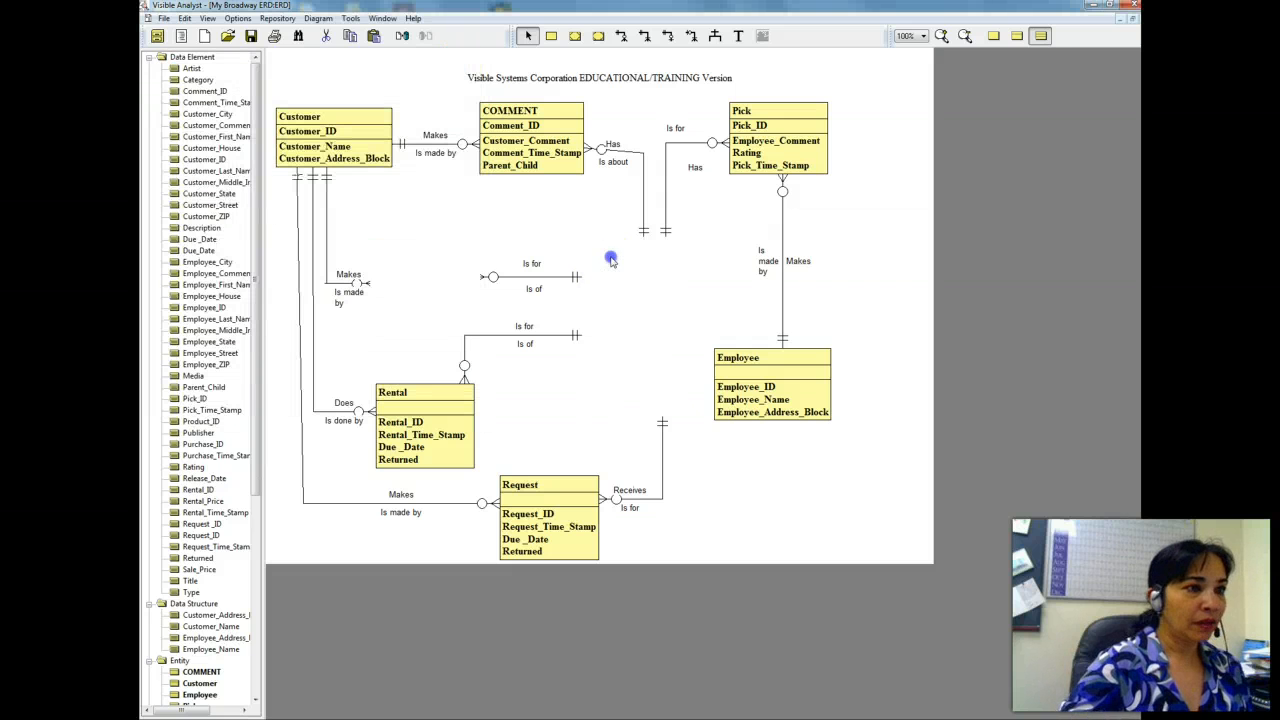
click(259, 199)
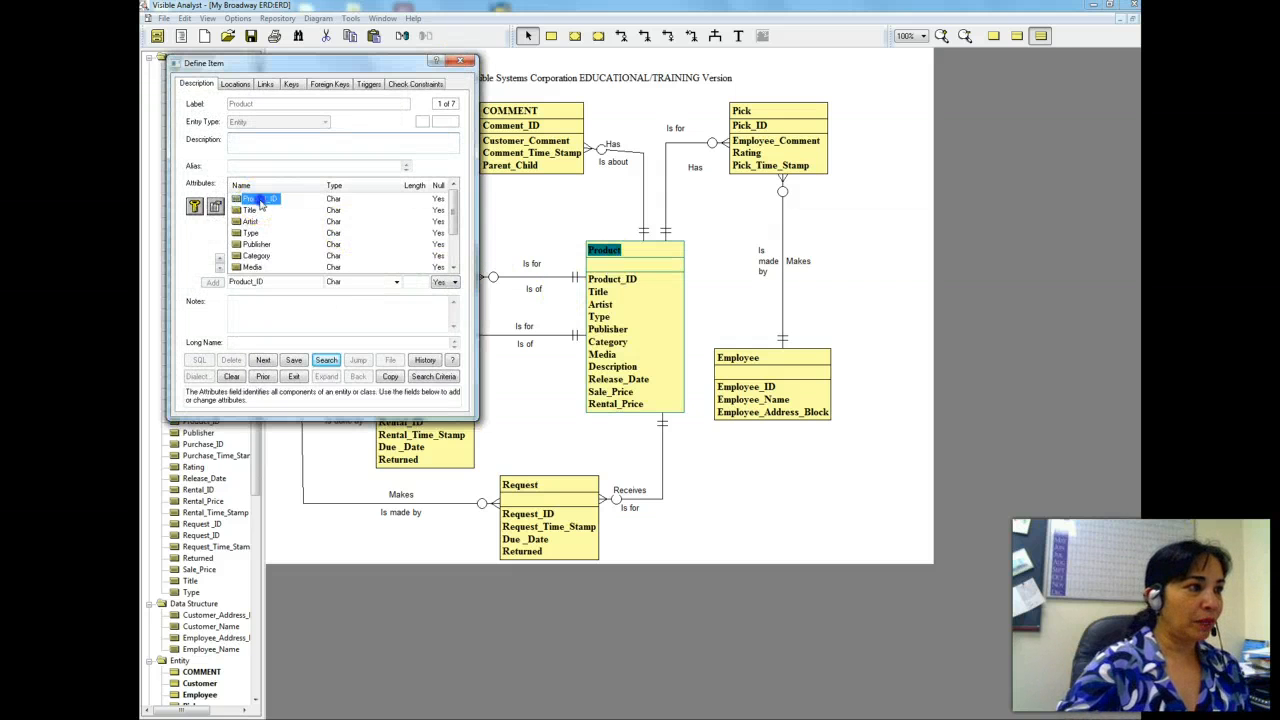
click(196, 207)
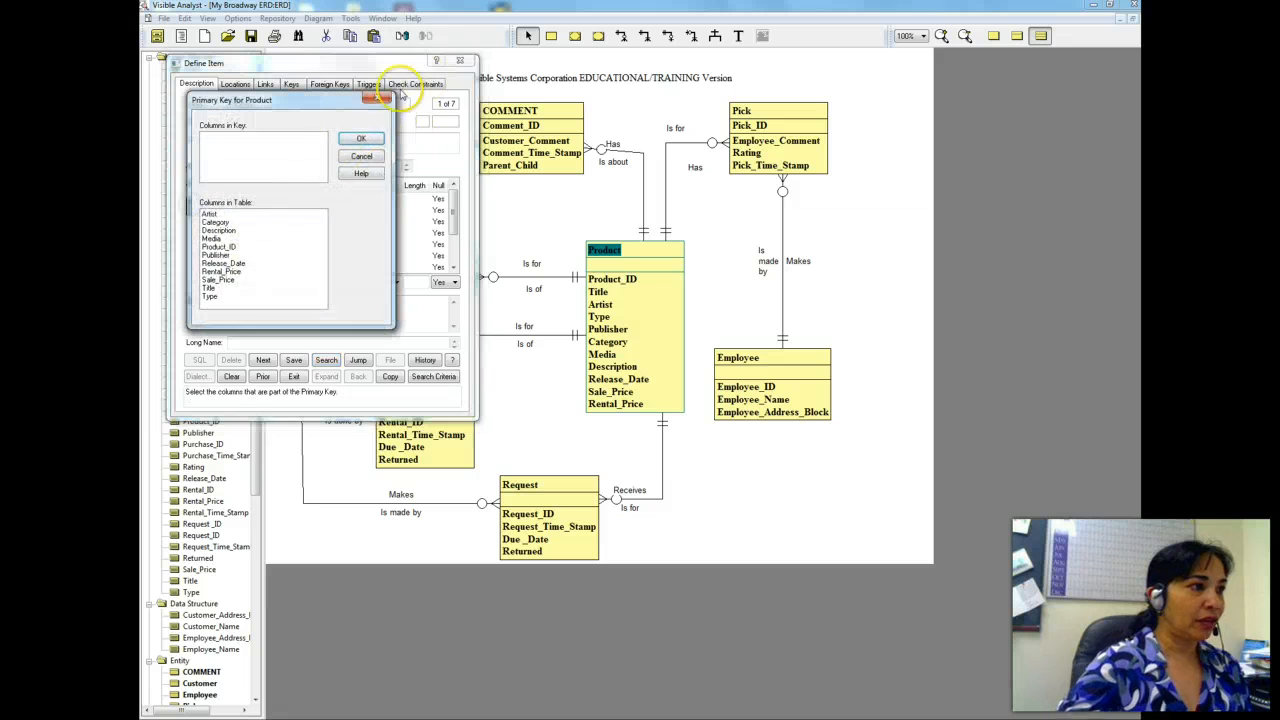
click(222, 246)
click(360, 138)
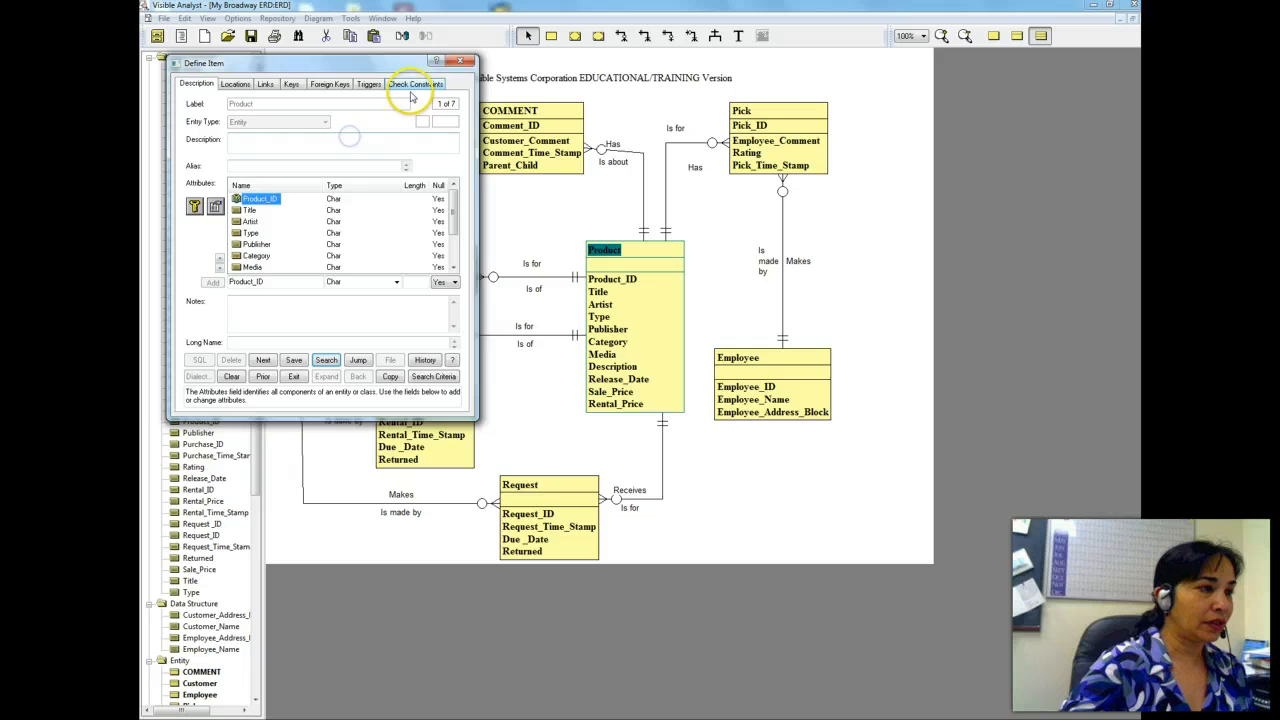
click(459, 60)
Step: Define Employee_ID as the primary key of the Employee entity
click(743, 378)
double_click(743, 380)
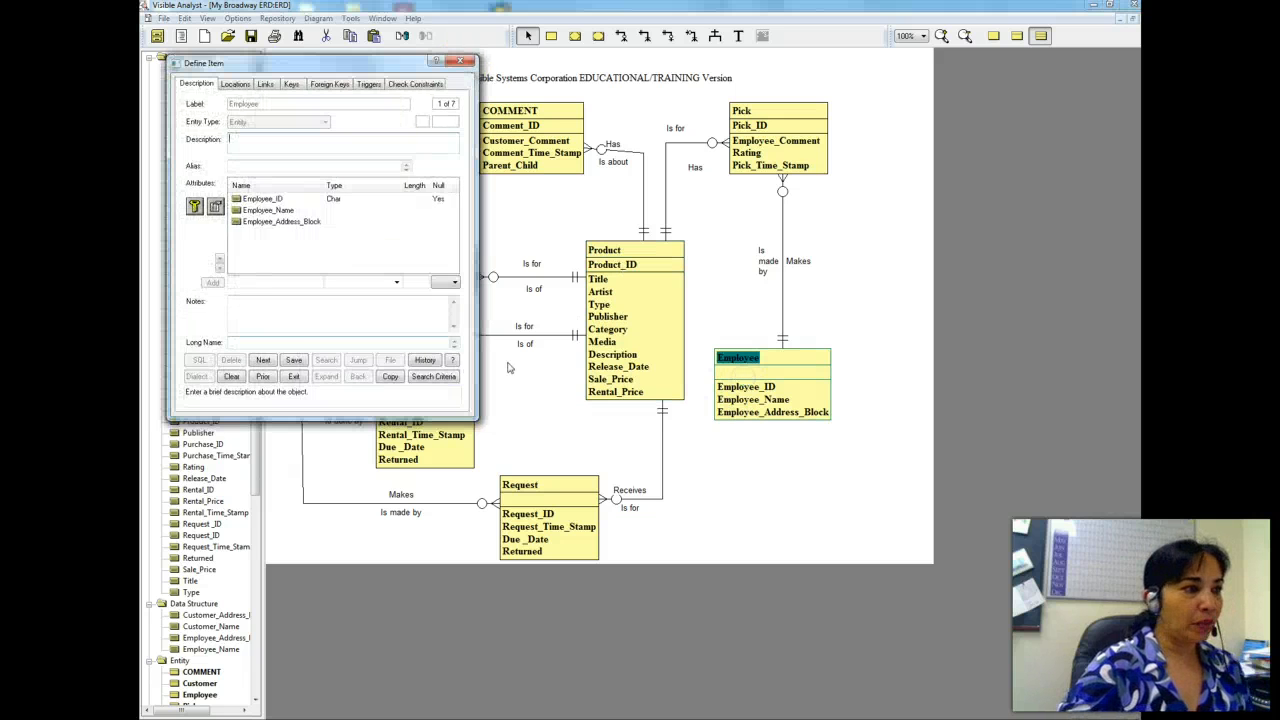
click(194, 206)
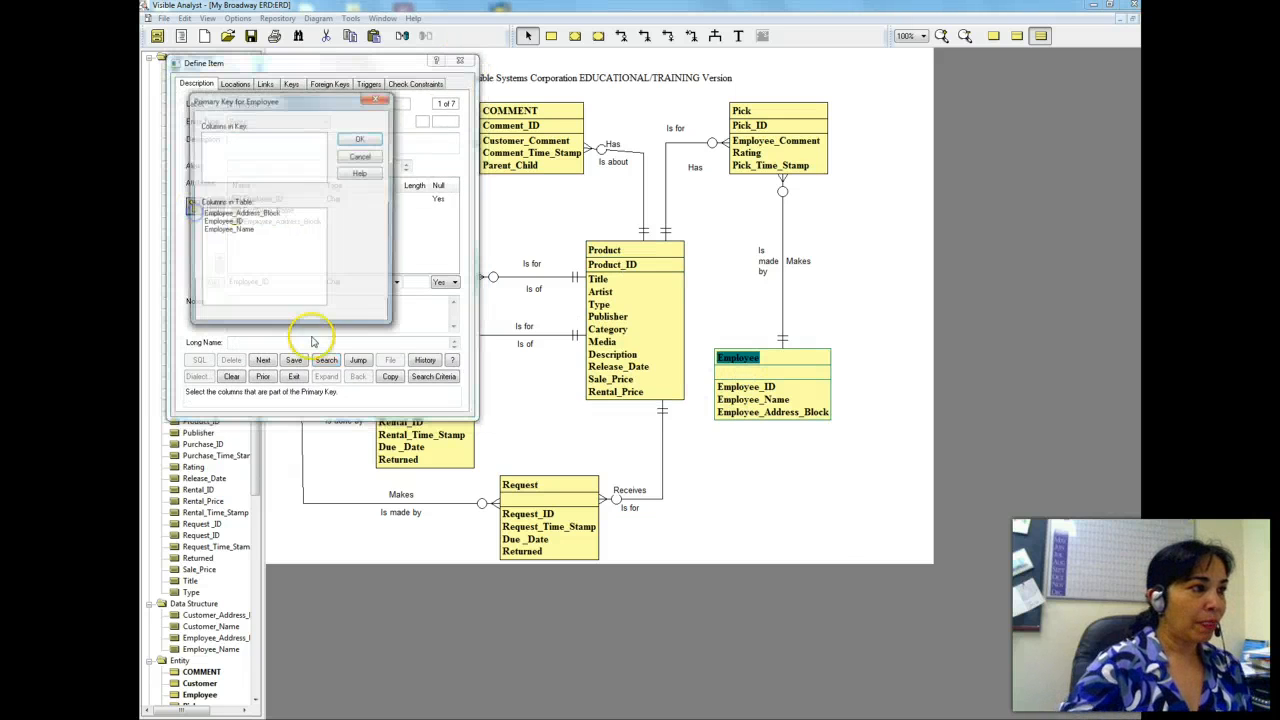
double_click(218, 222)
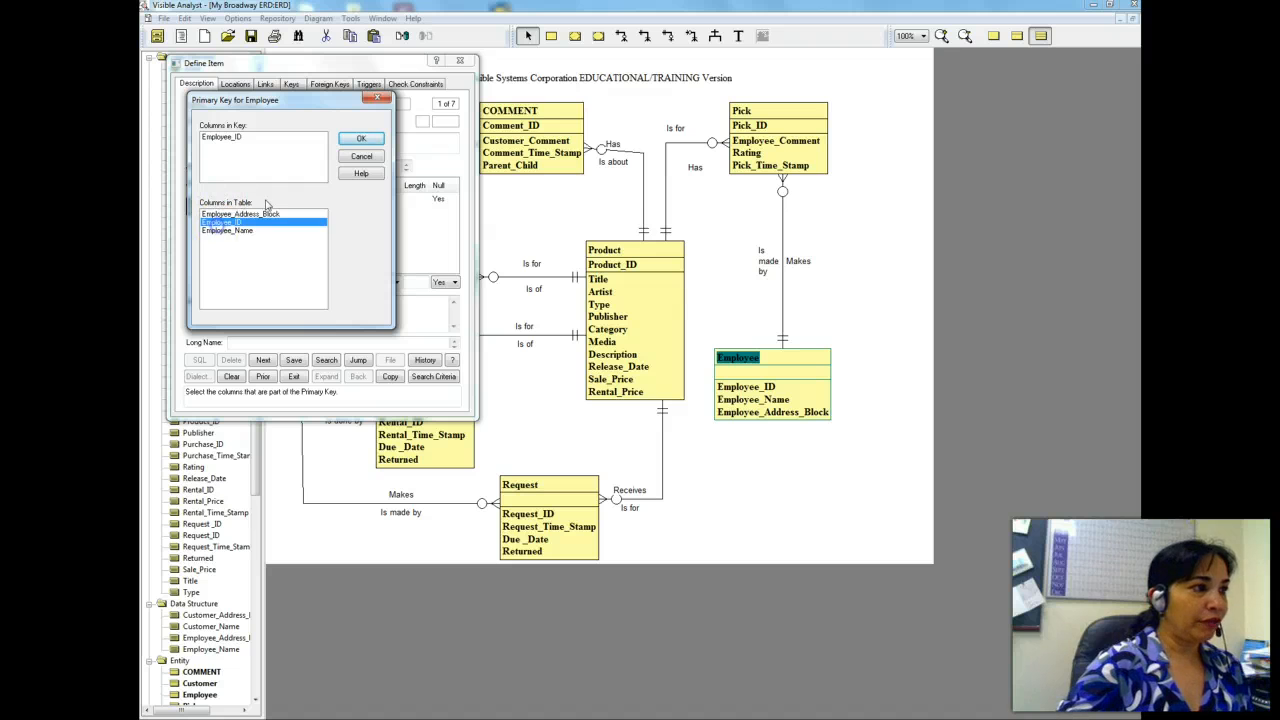
click(360, 138)
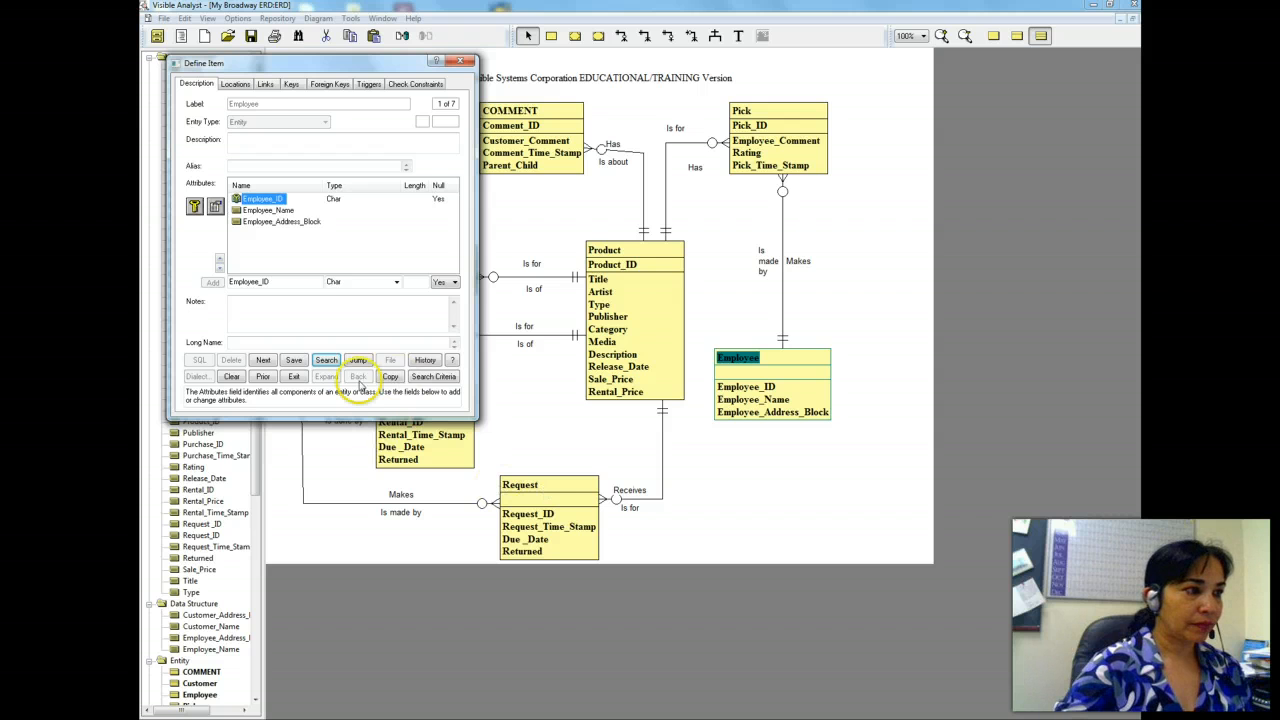
click(292, 377)
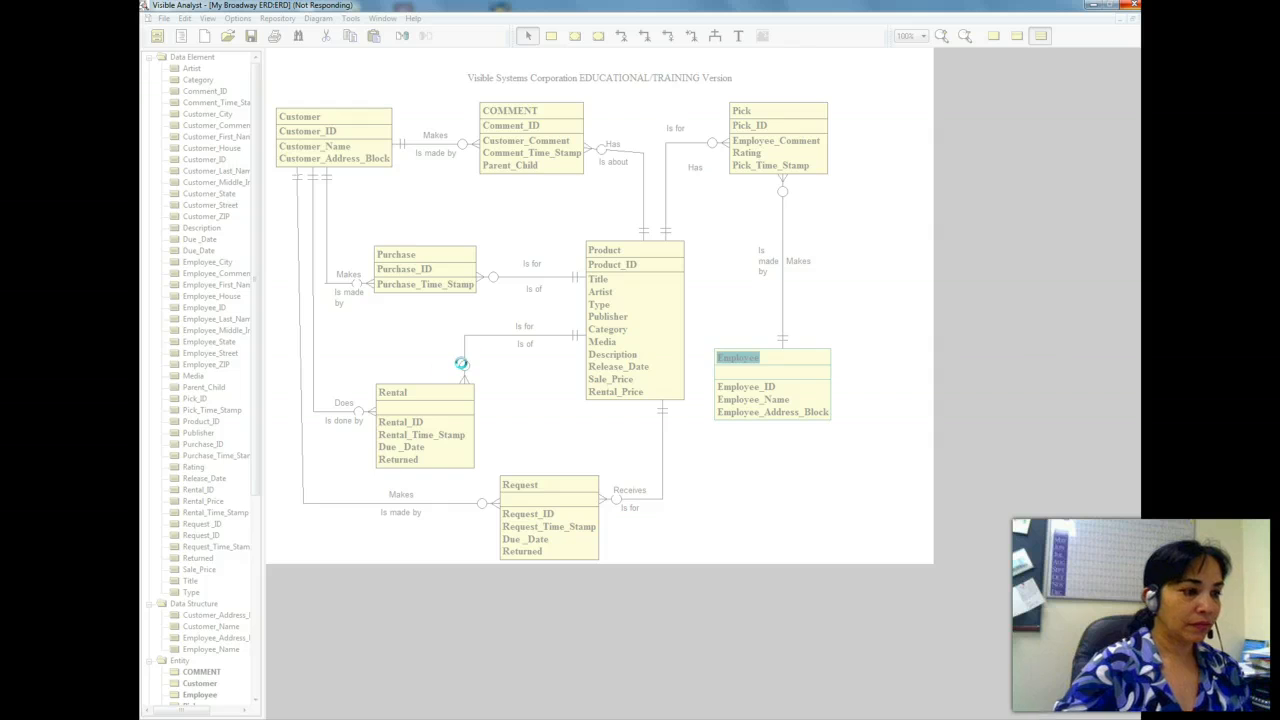
click(402, 707)
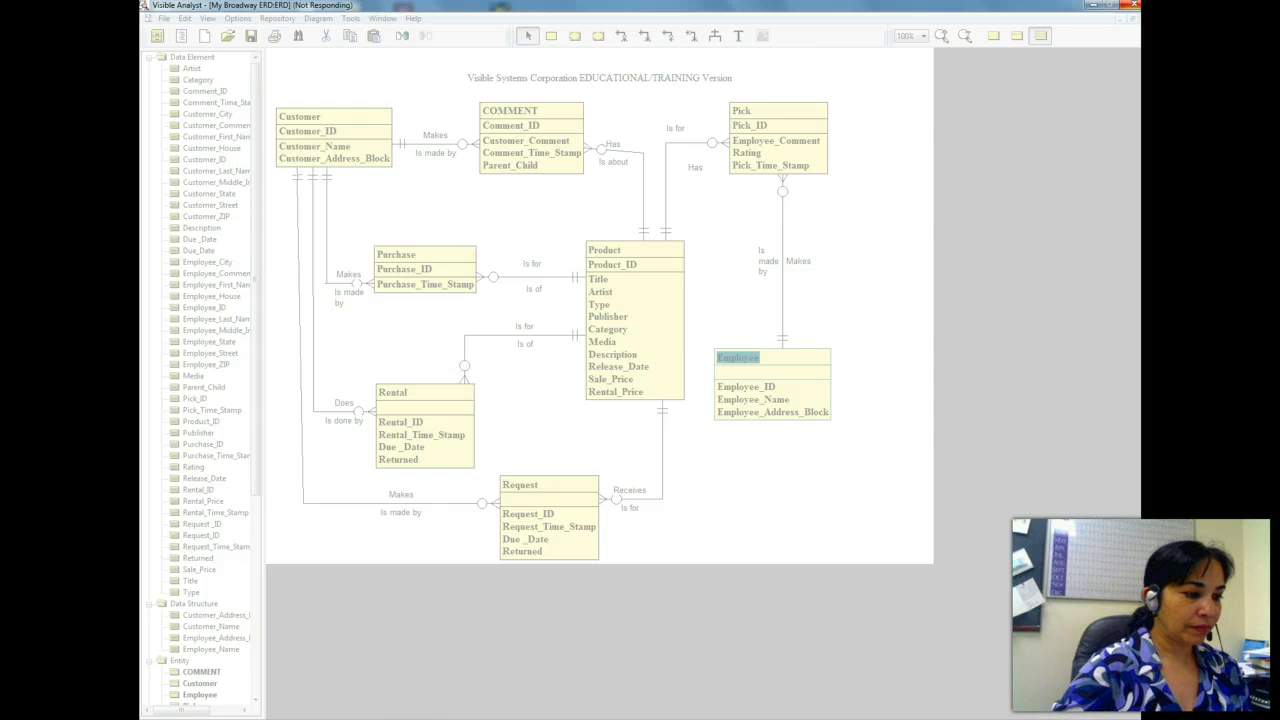
mouse_move(391, 719)
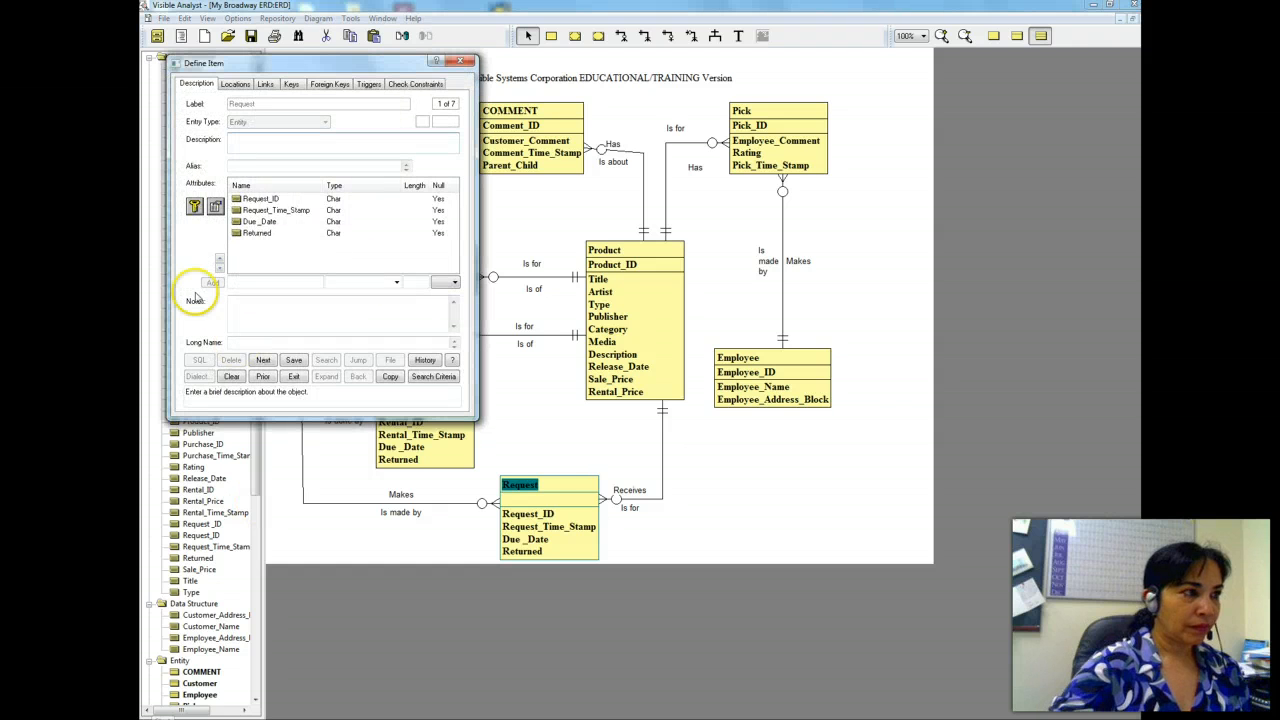
Step: Define Request_ID as the primary key of the Request entity
click(248, 200)
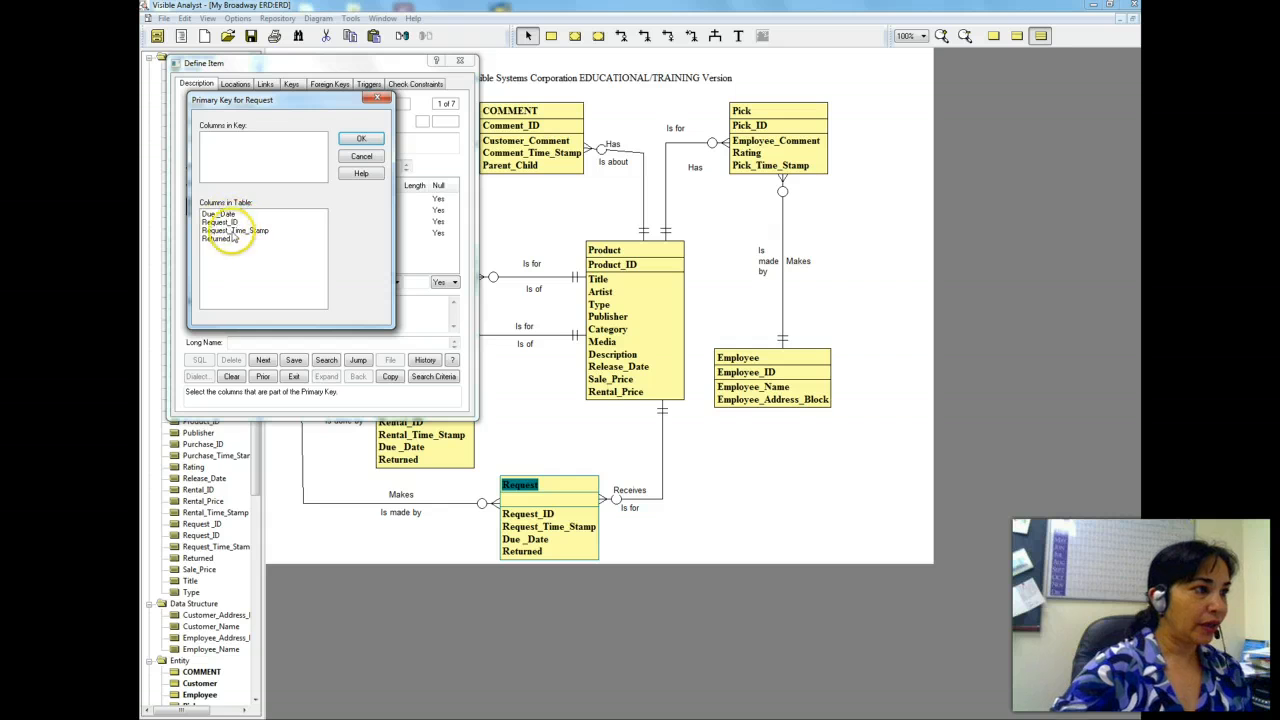
double_click(232, 223)
click(360, 139)
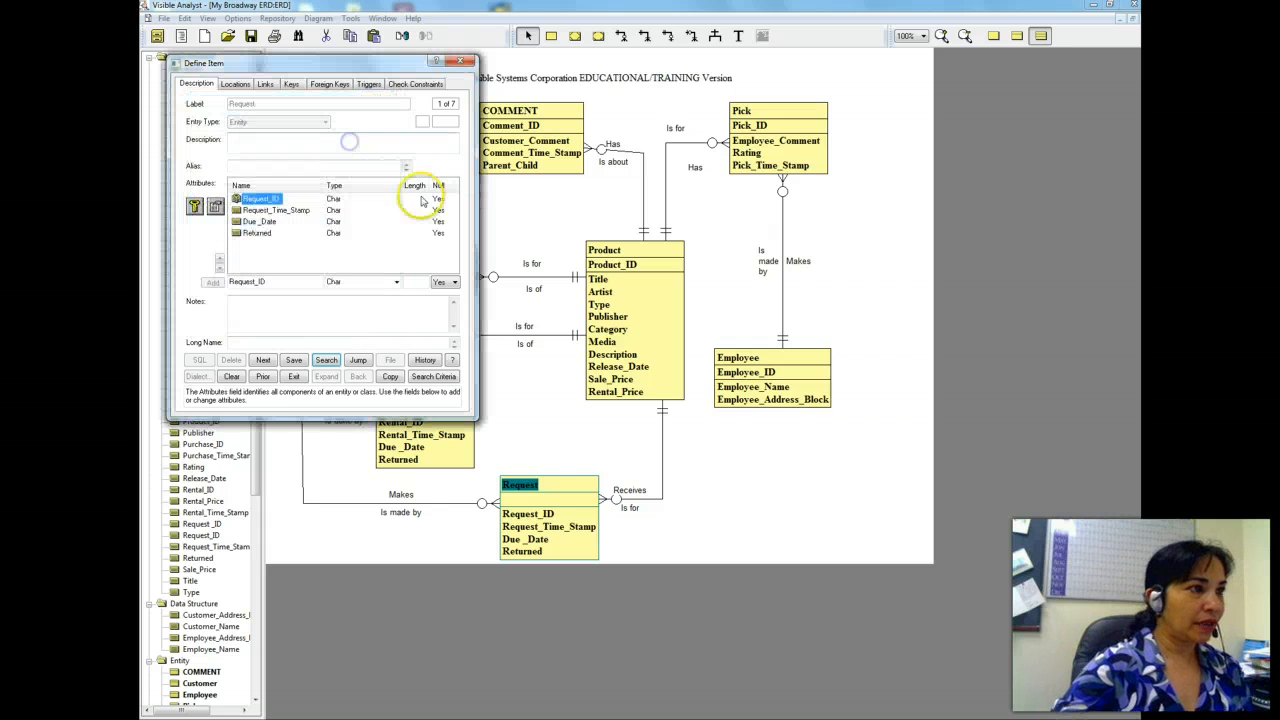
click(459, 60)
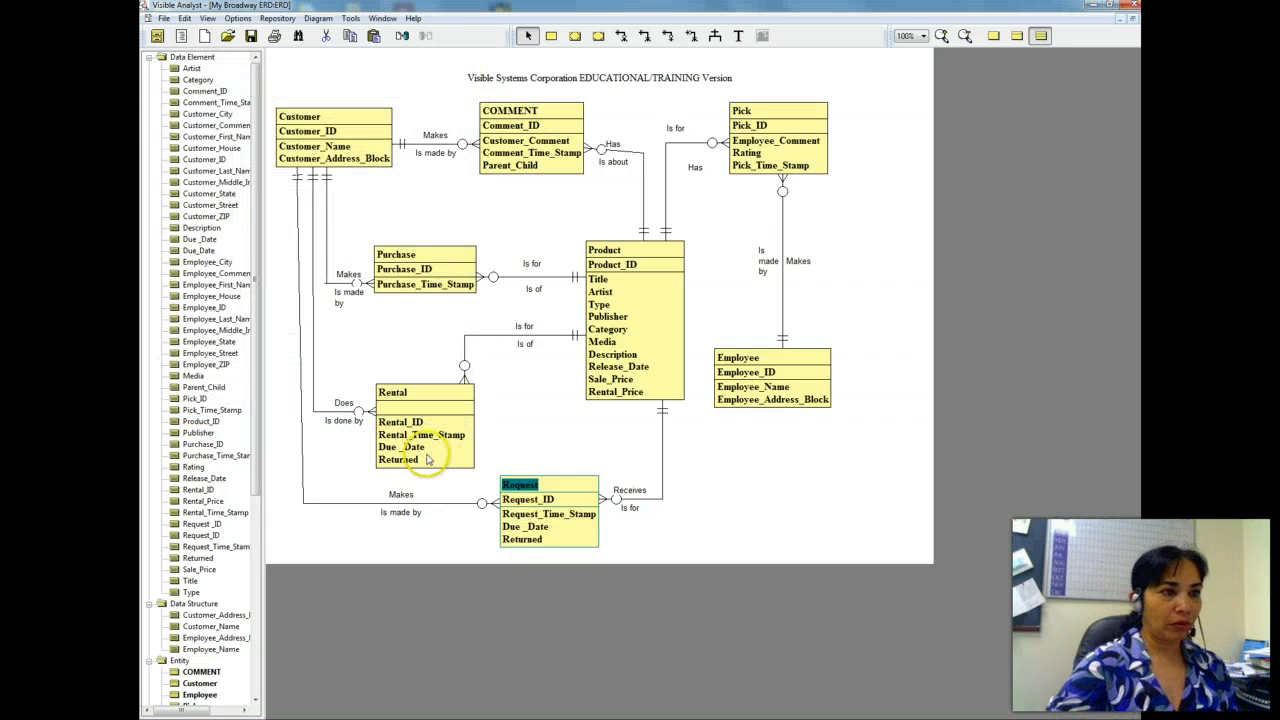
Step: Define Rental_ID as the primary key of the Rental entity and save the diagram
double_click(431, 396)
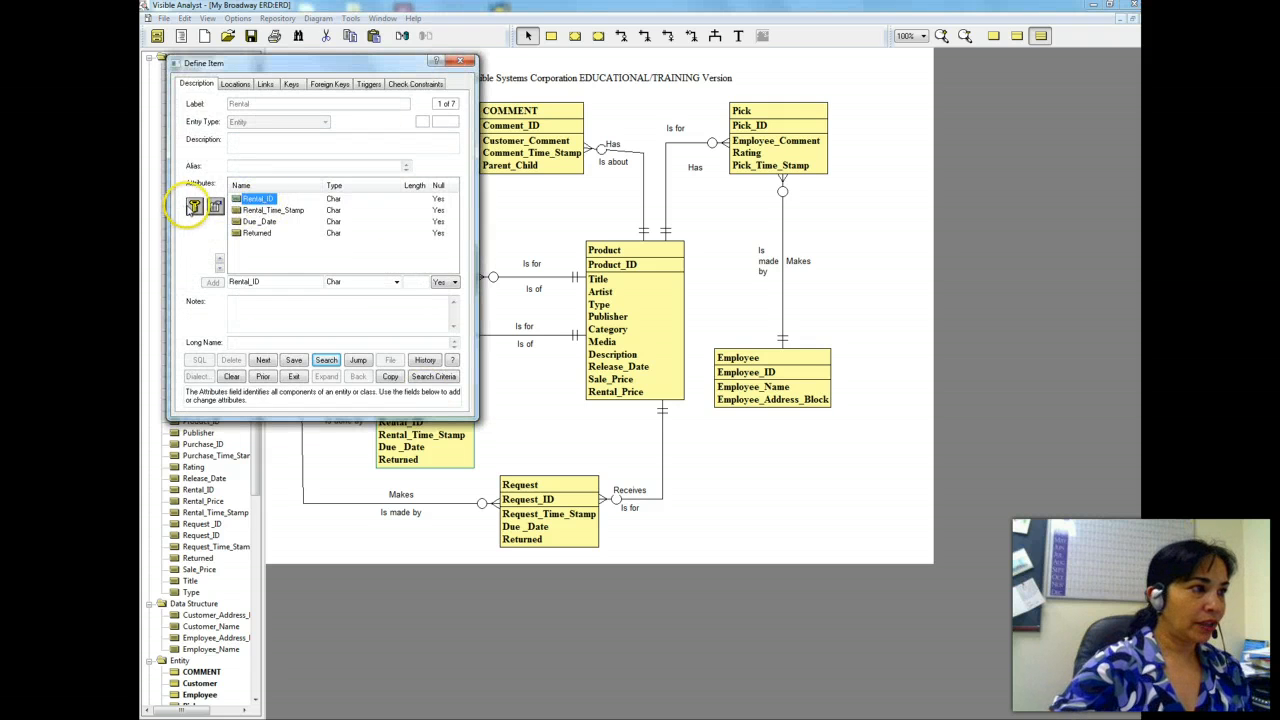
click(195, 206)
double_click(218, 222)
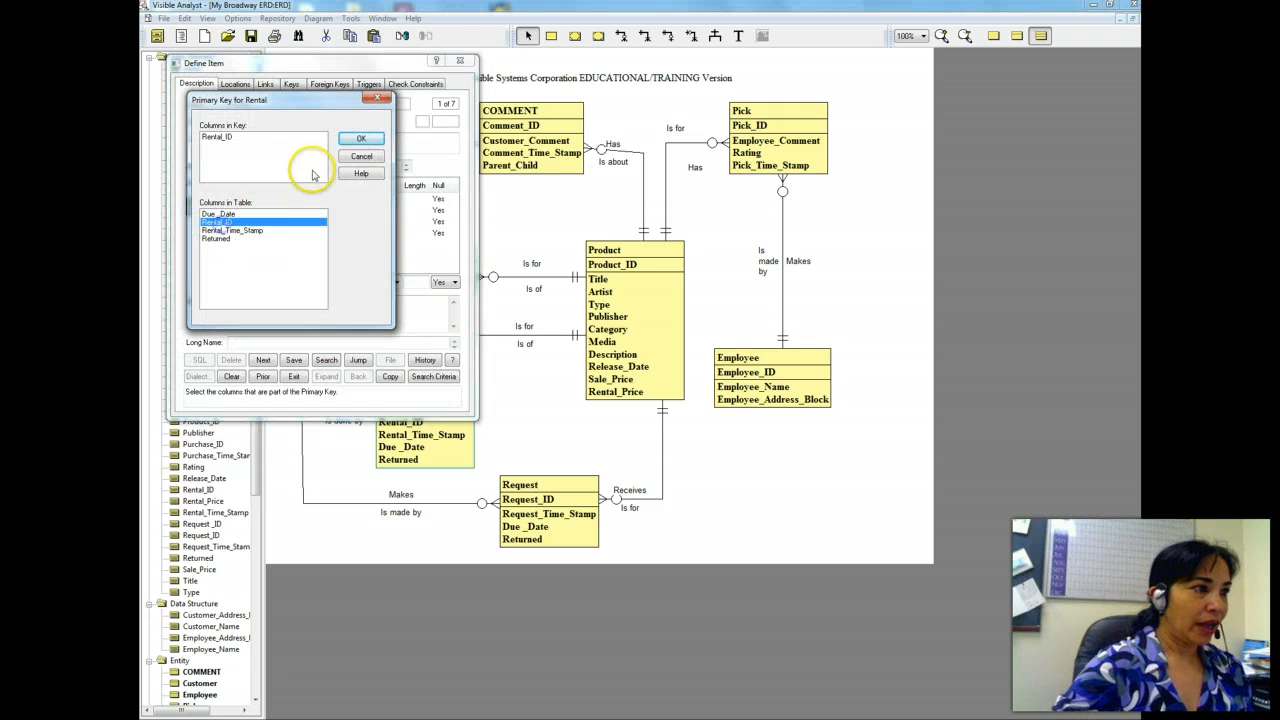
click(360, 139)
click(465, 64)
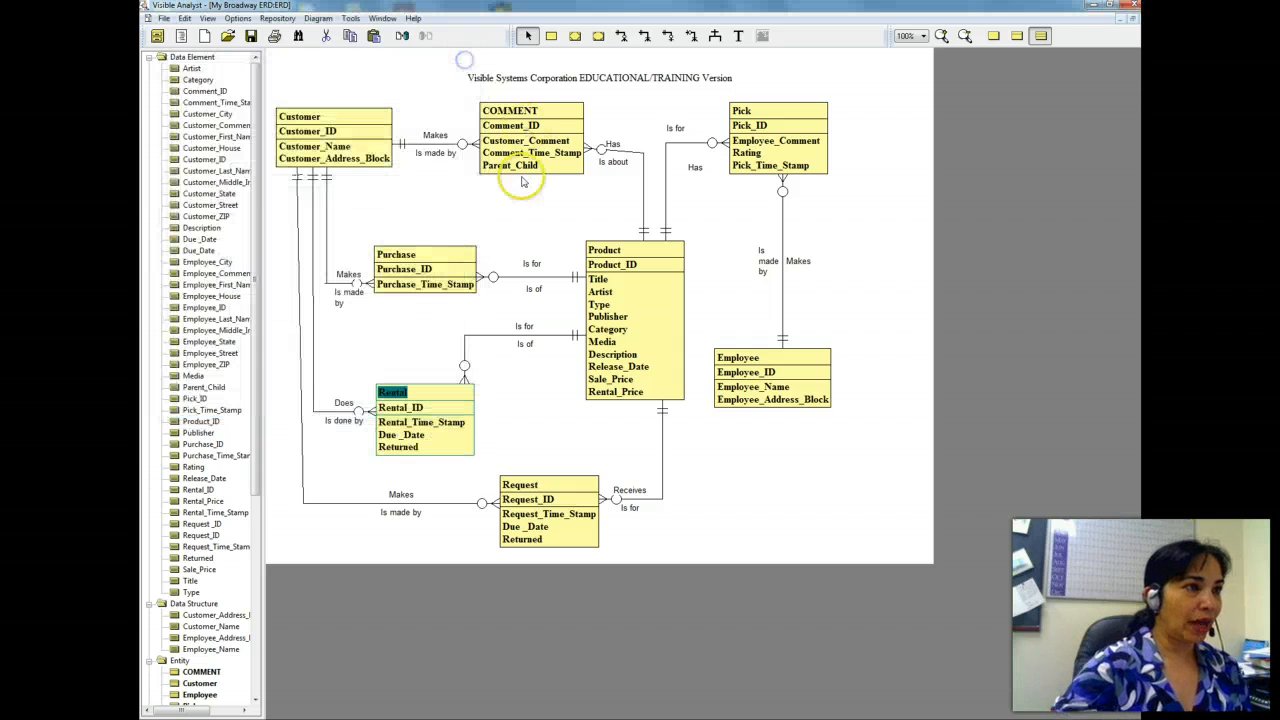
click(251, 37)
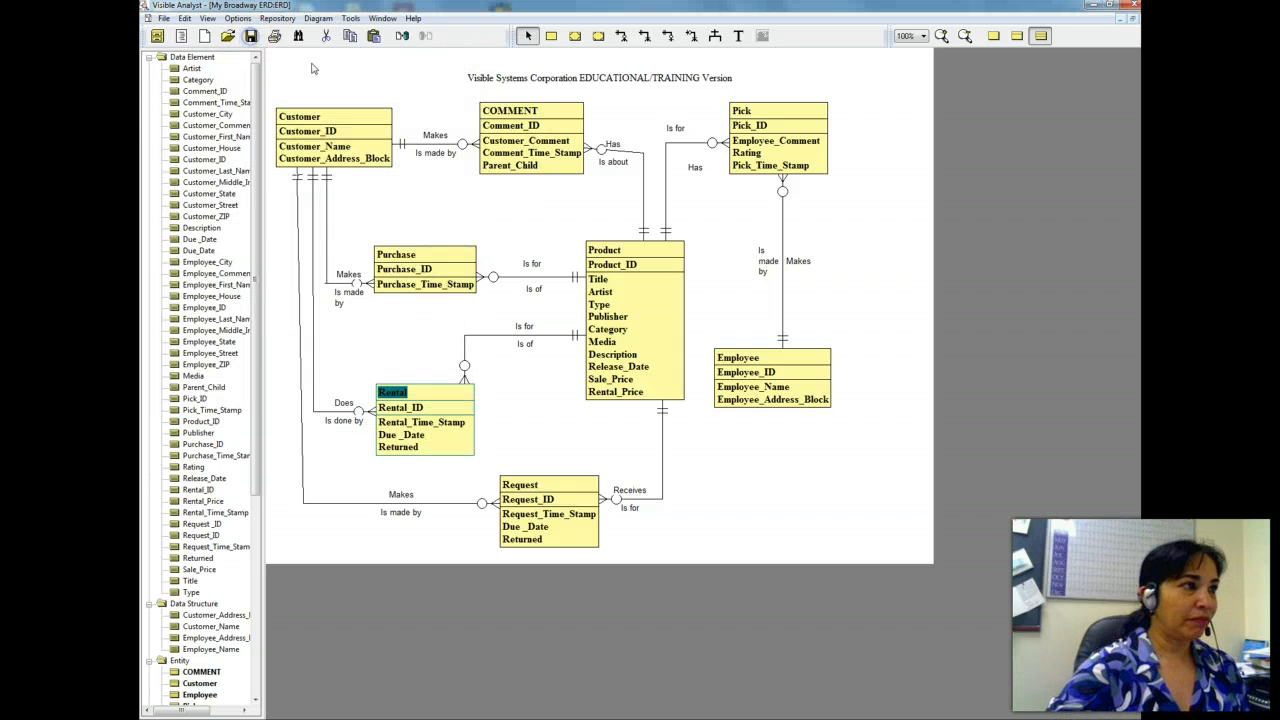
Step: Run Key Synchronization to add the foreign keys to the related entities, and dismiss its message report
click(272, 19)
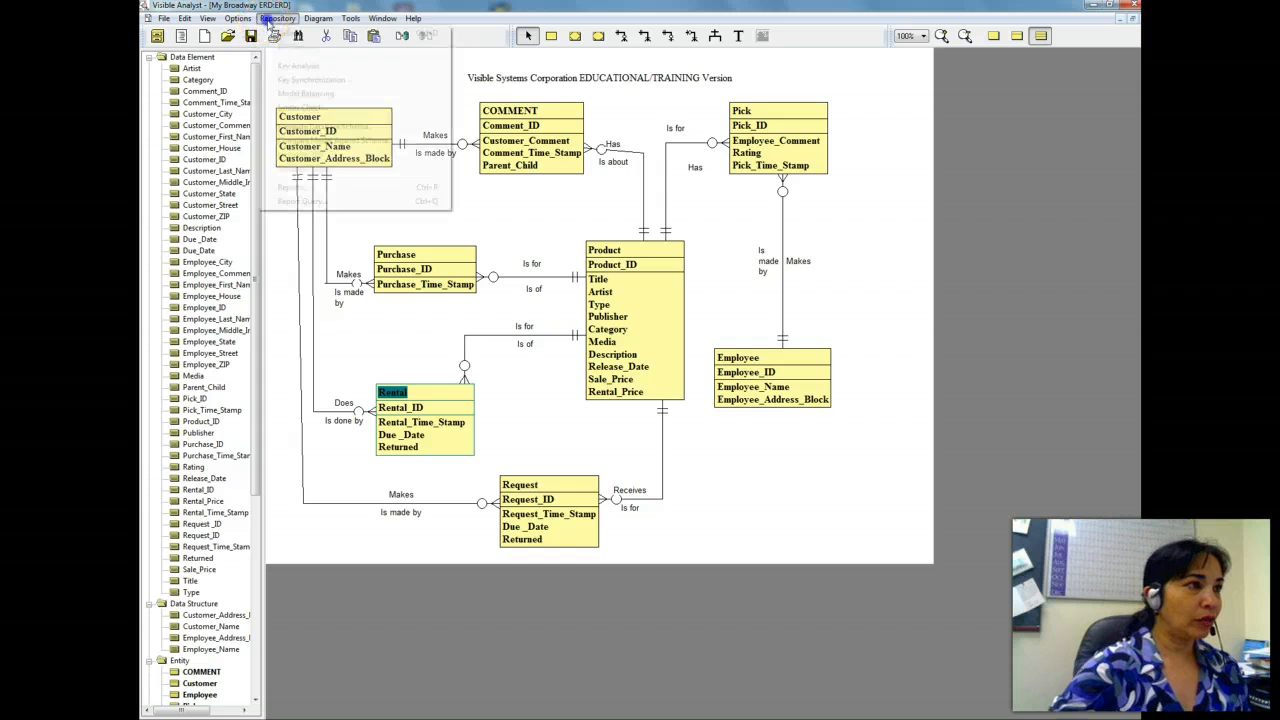
click(299, 80)
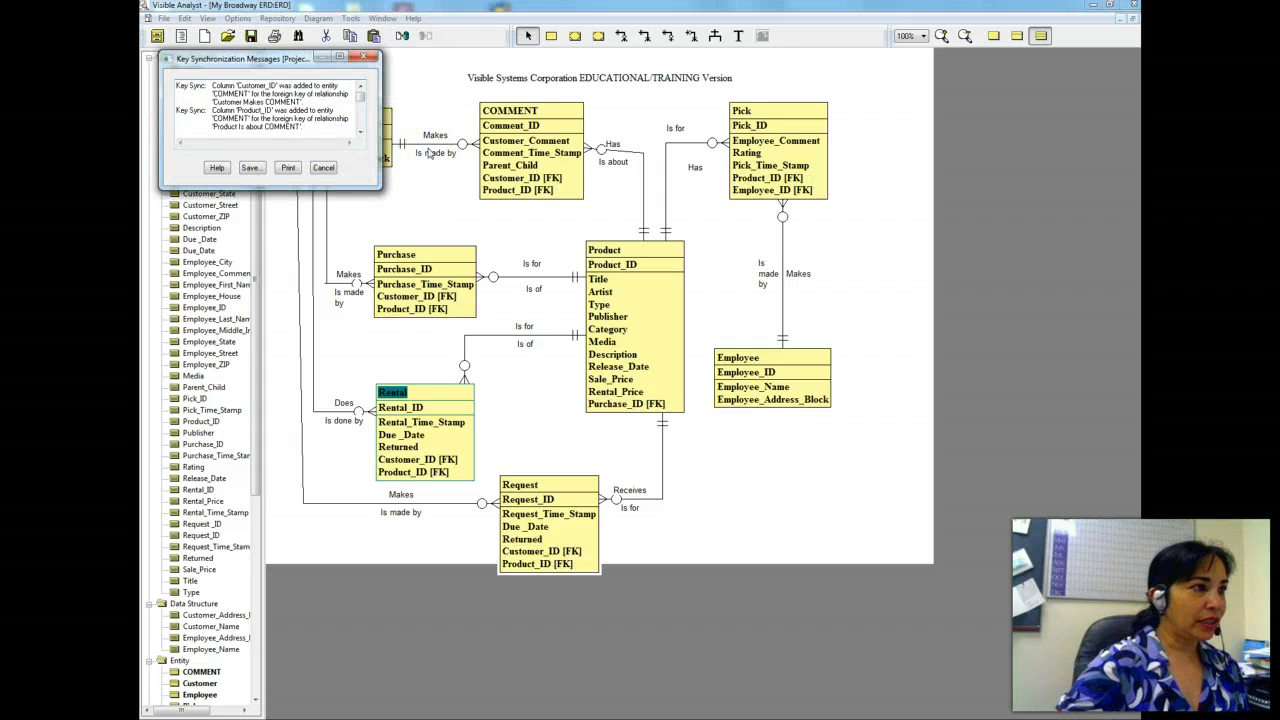
click(262, 168)
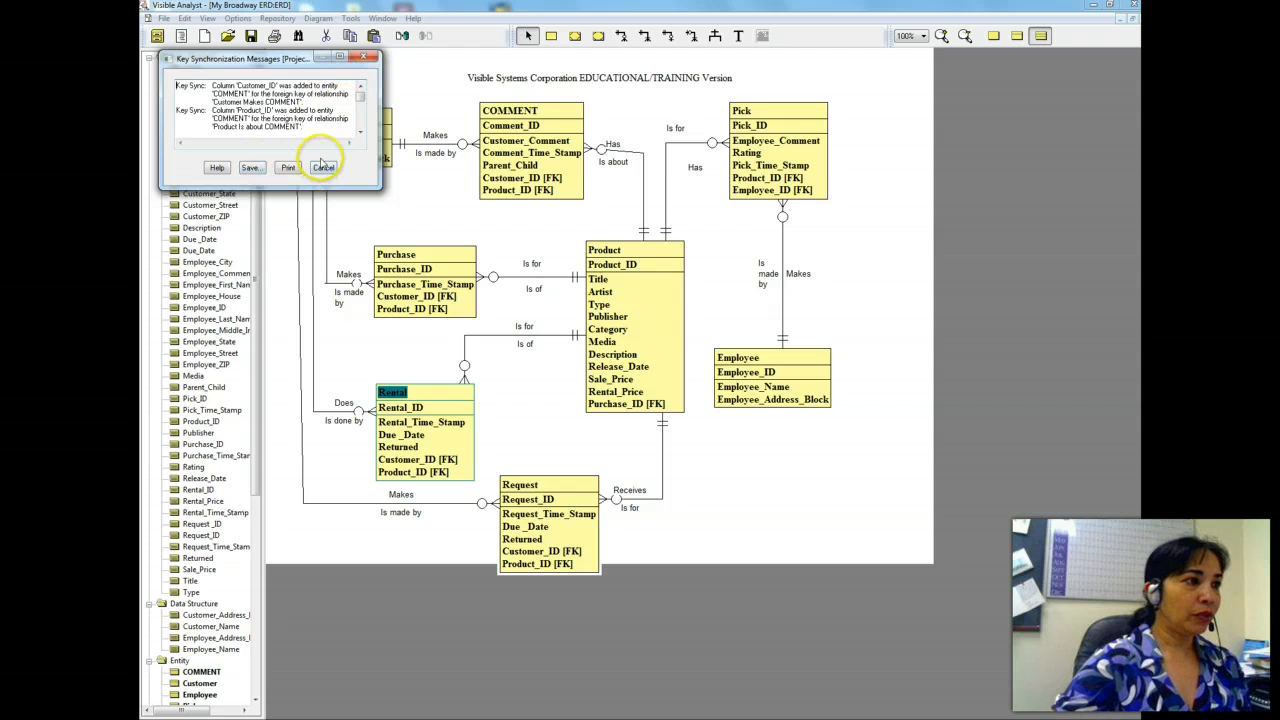
click(366, 57)
click(609, 197)
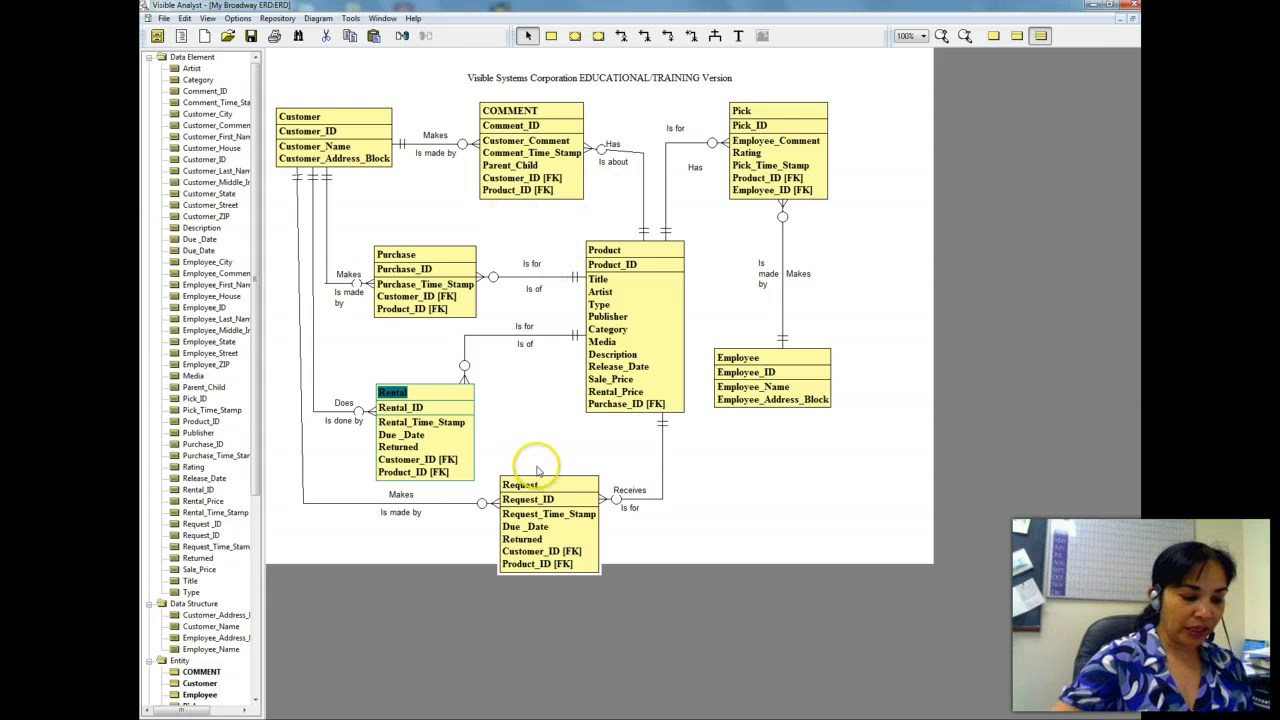
Step: Run Key Analysis on the repository to check the entity keys for errors
click(277, 18)
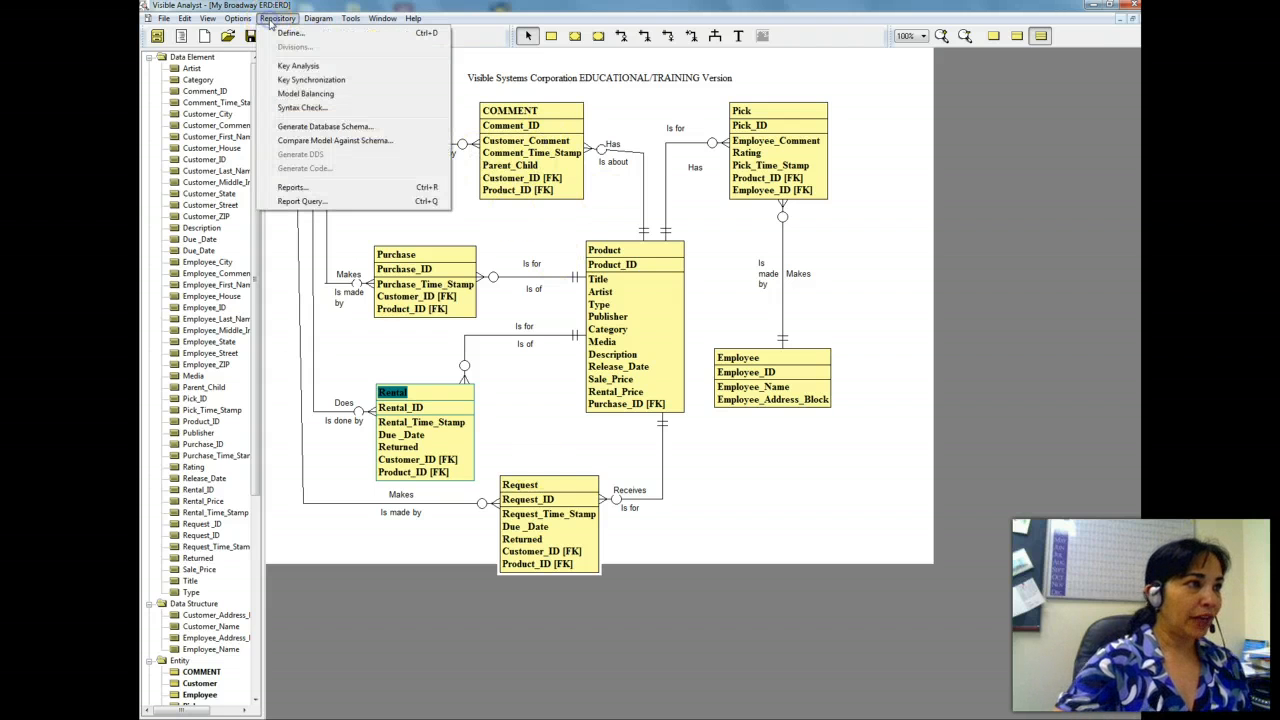
click(285, 65)
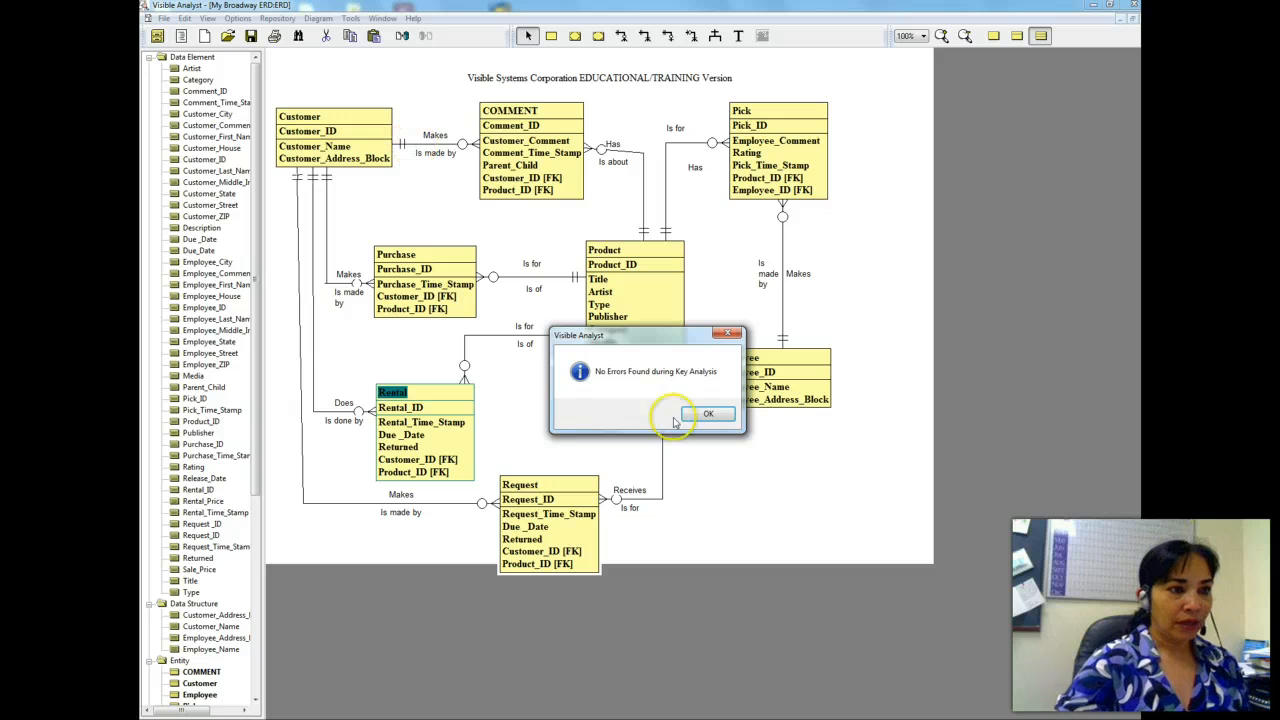
click(709, 416)
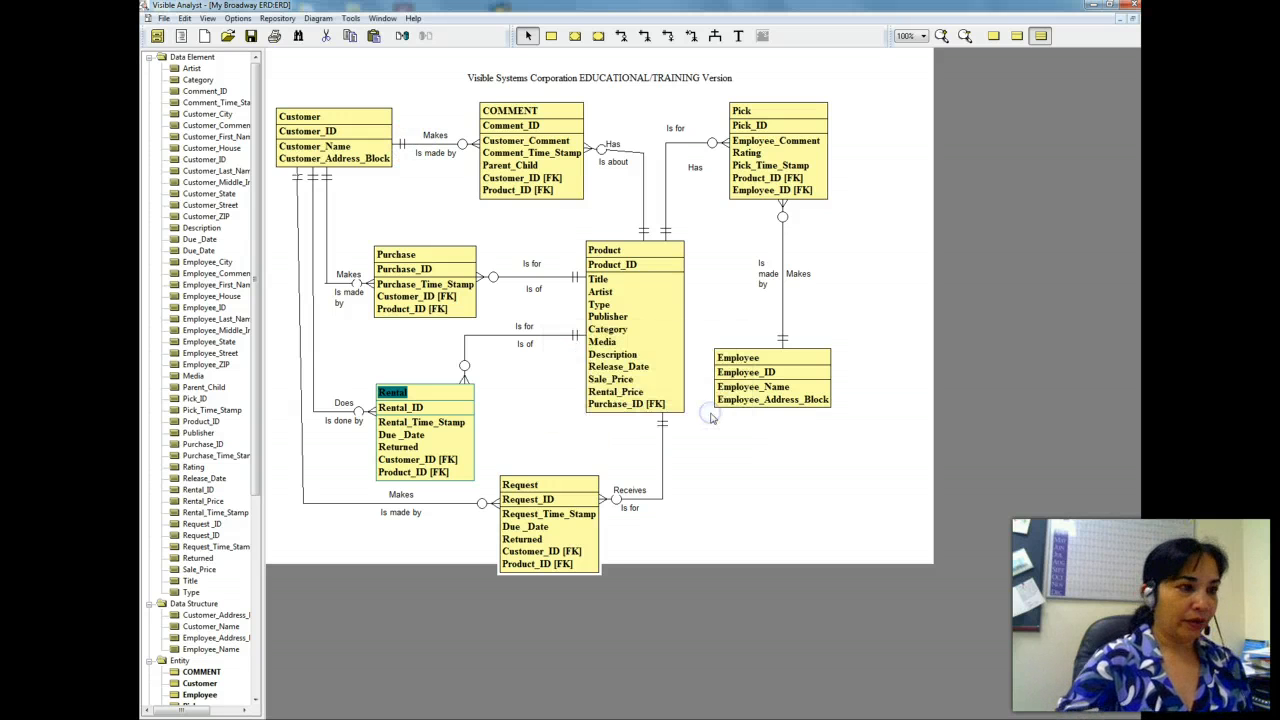
click(686, 410)
click(495, 97)
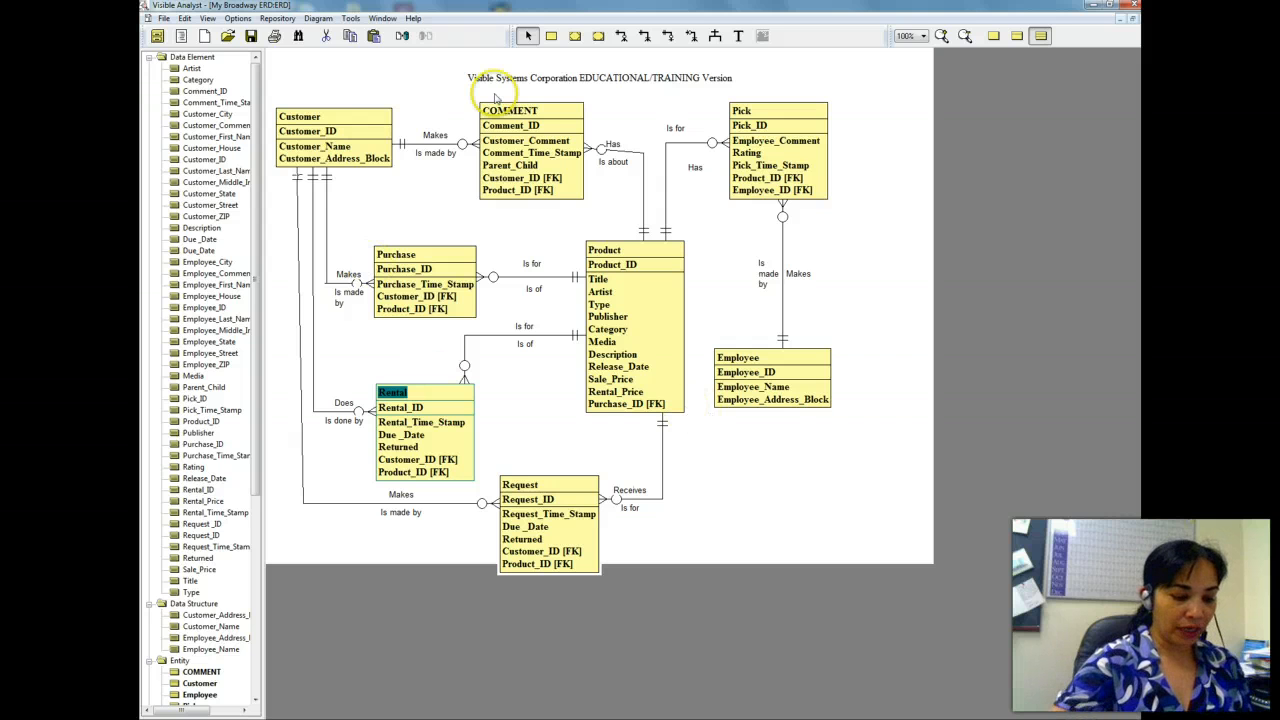
Step: Analyze the current diagram with the Normalization option
click(319, 18)
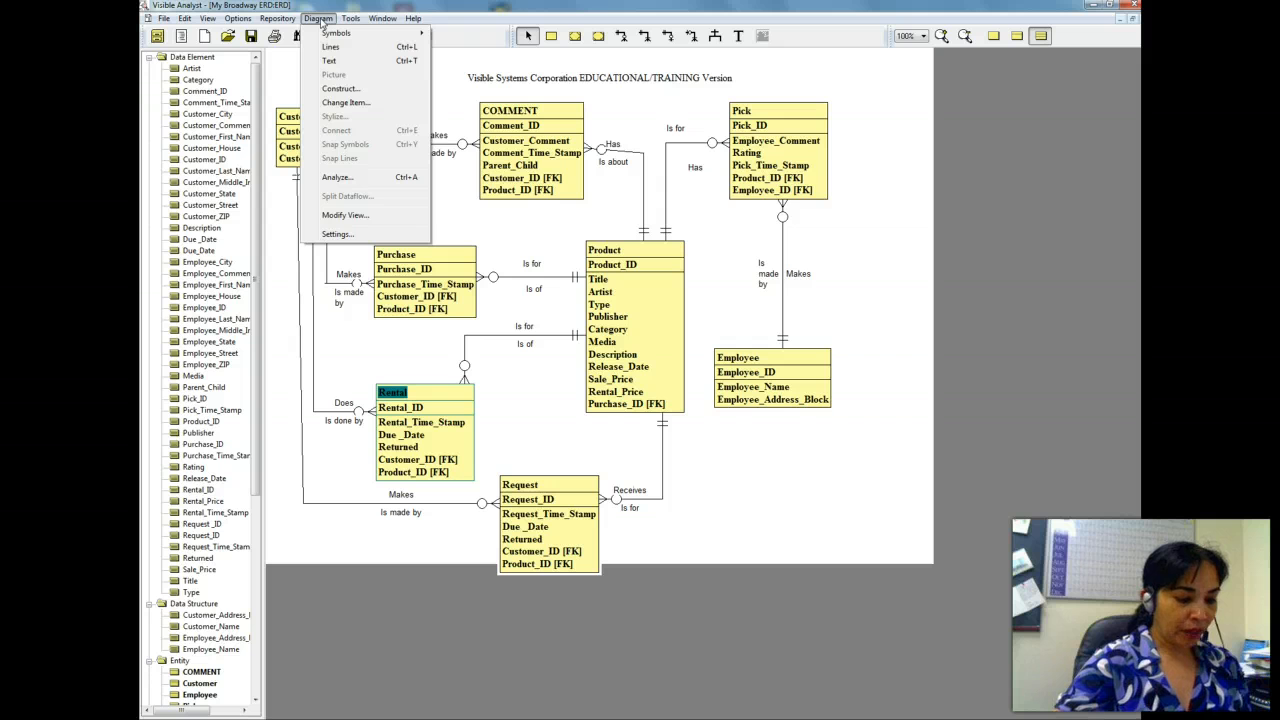
click(335, 177)
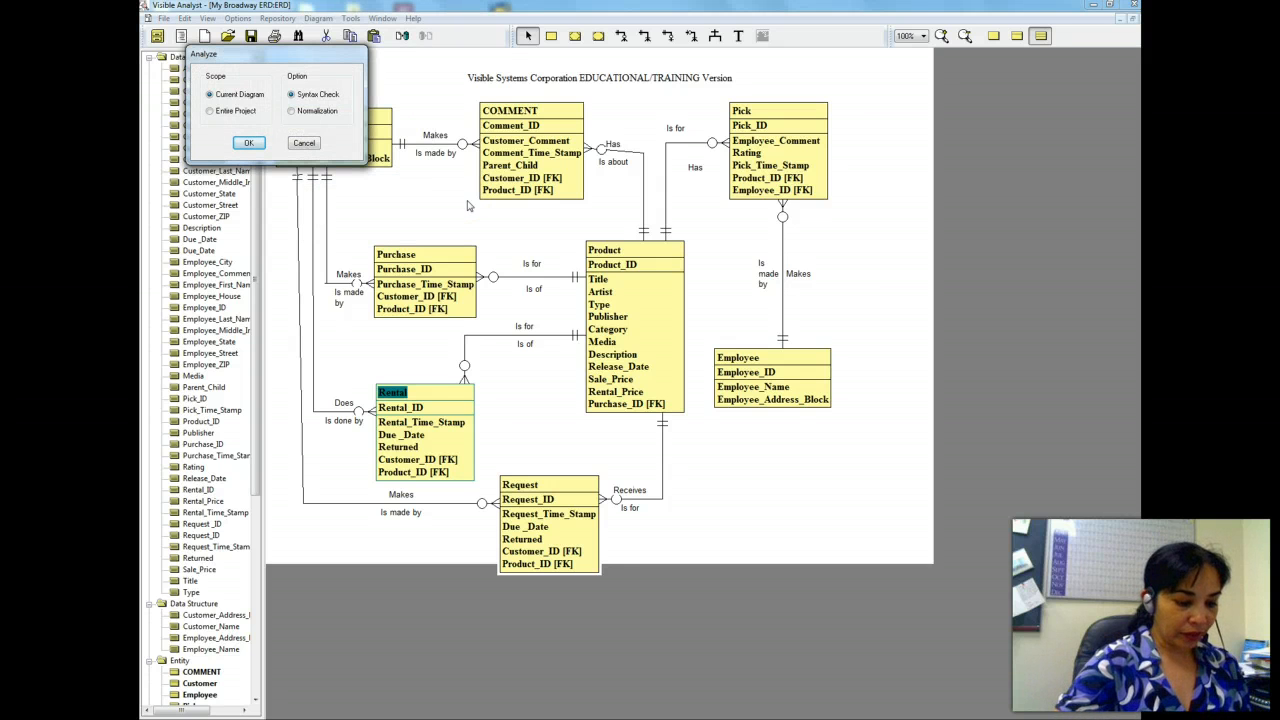
click(211, 98)
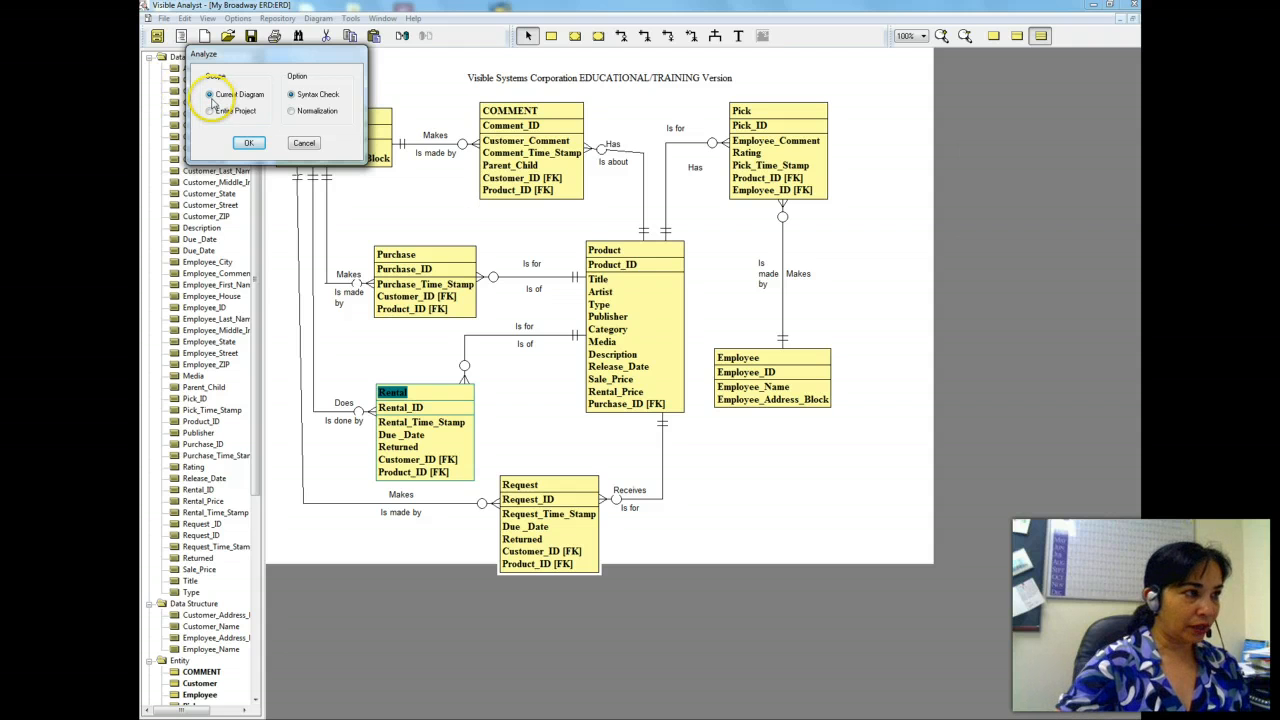
click(292, 110)
click(250, 144)
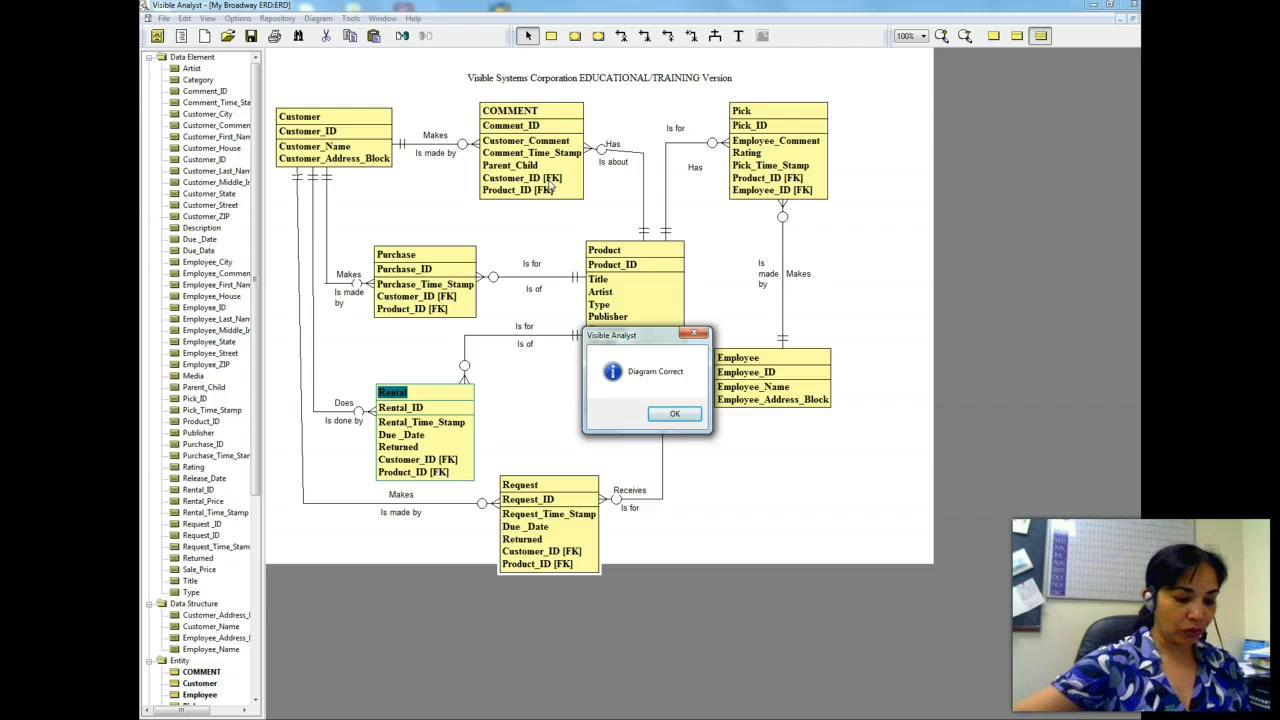
click(674, 416)
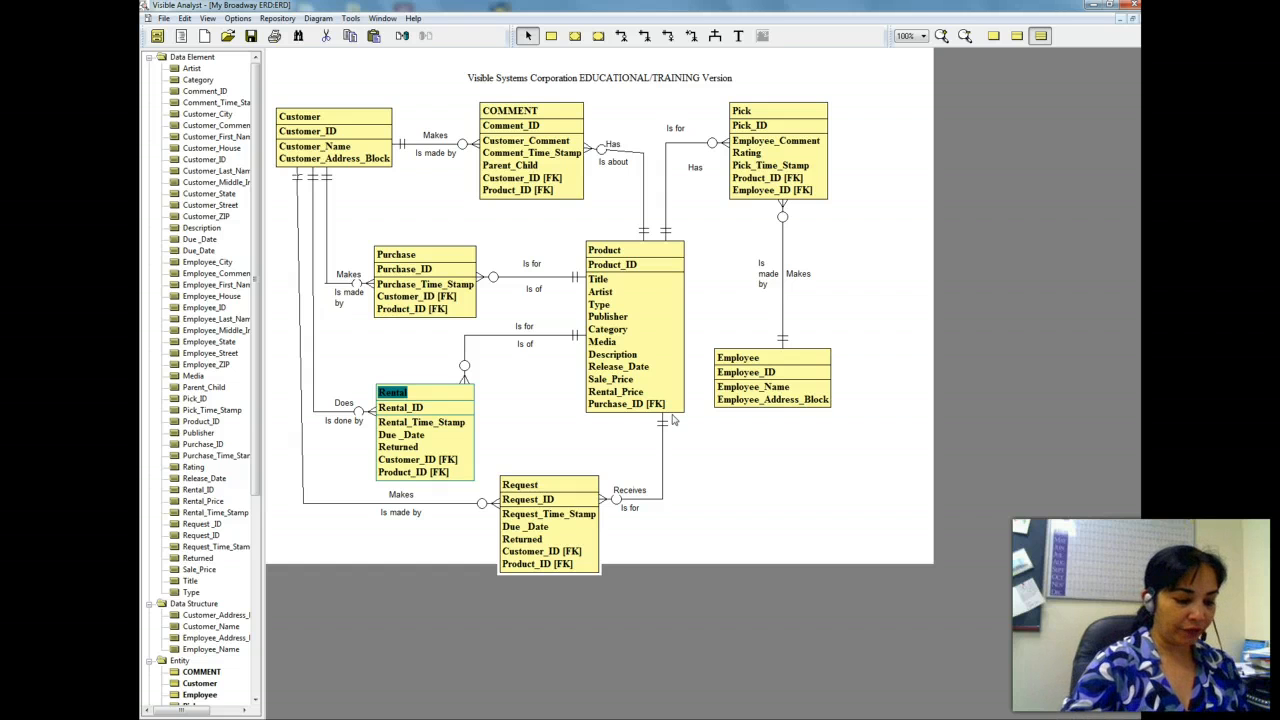
Step: Set the SQL dialect to Access, product version 97
click(237, 19)
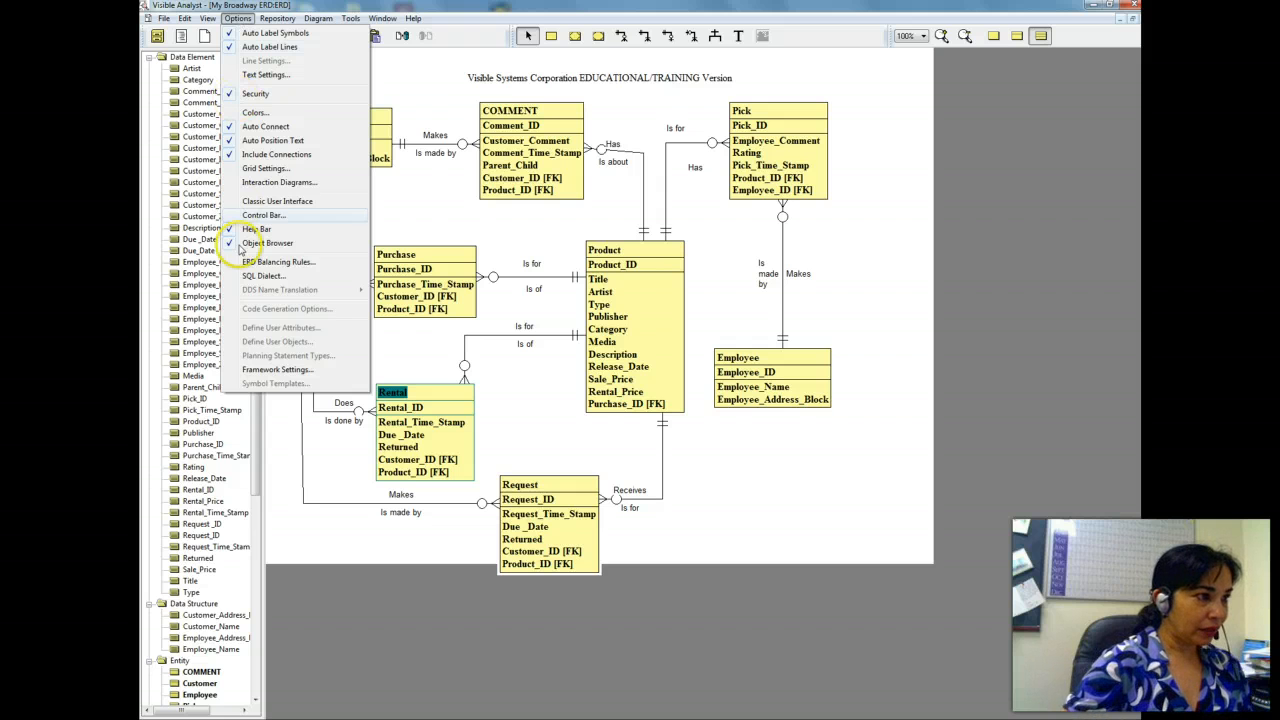
click(254, 275)
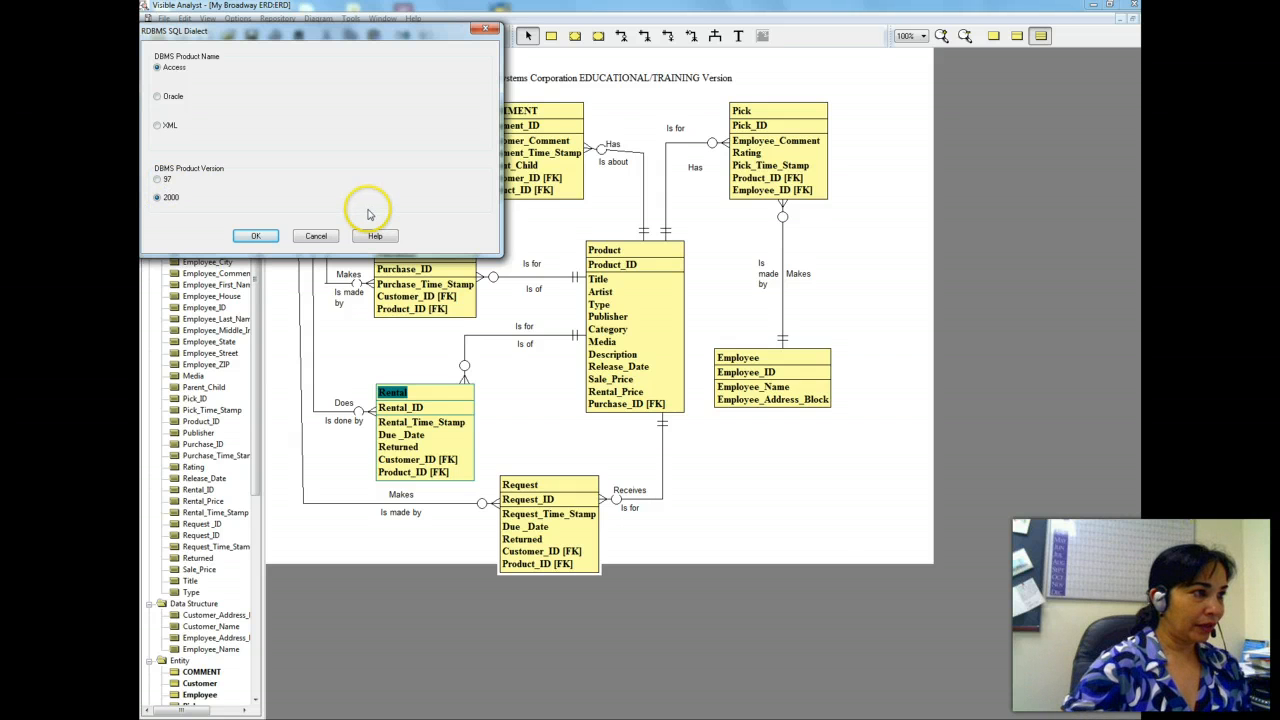
click(157, 179)
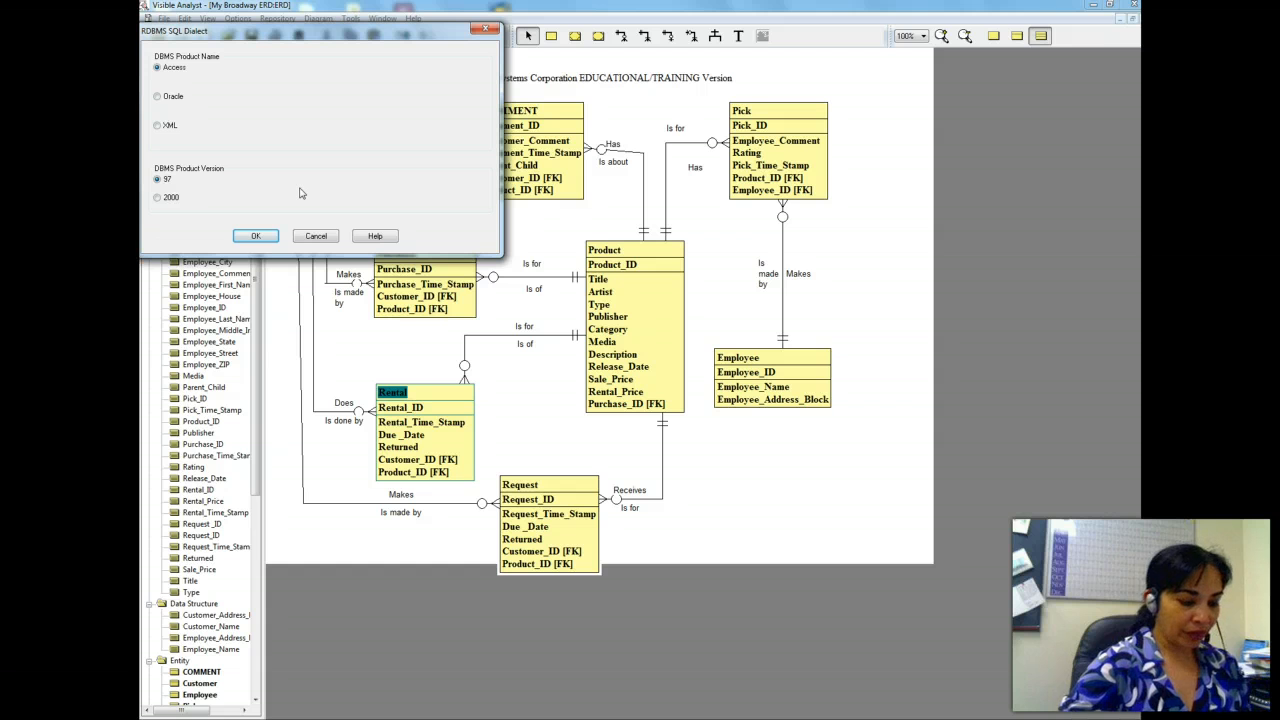
click(256, 237)
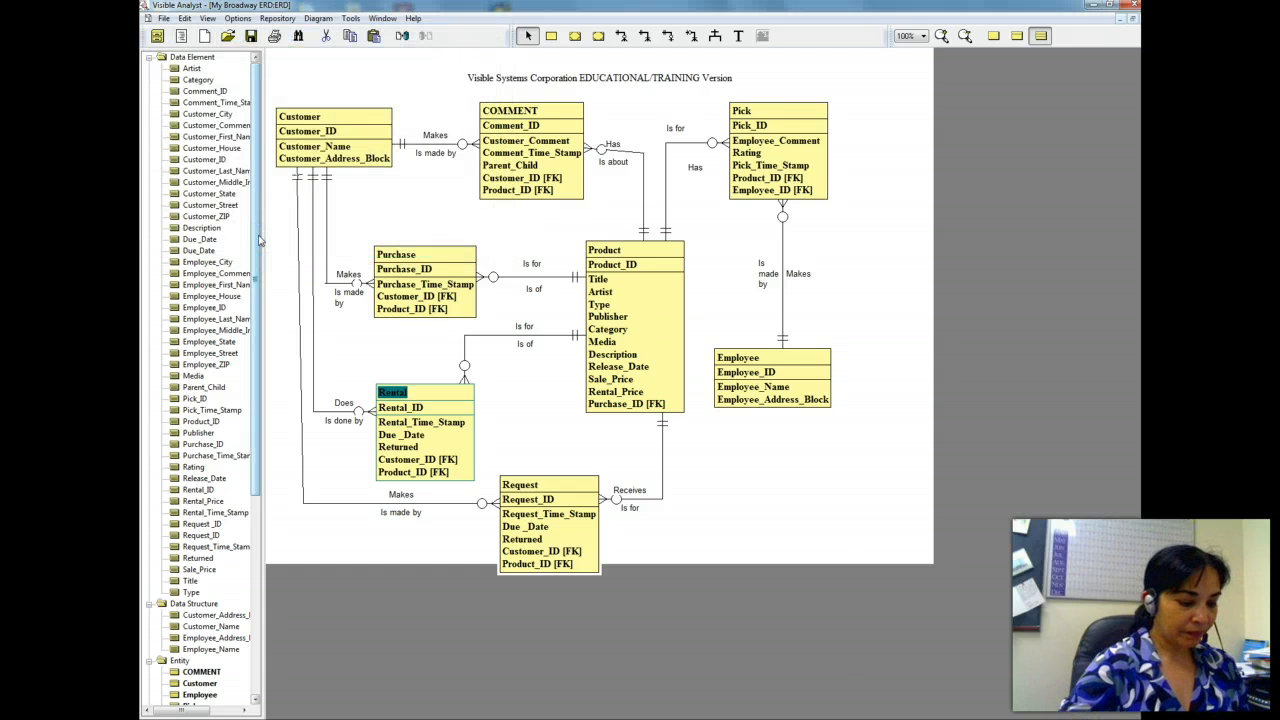
Step: Generate the Access 97 database schema with the preset table, key and index options
click(270, 19)
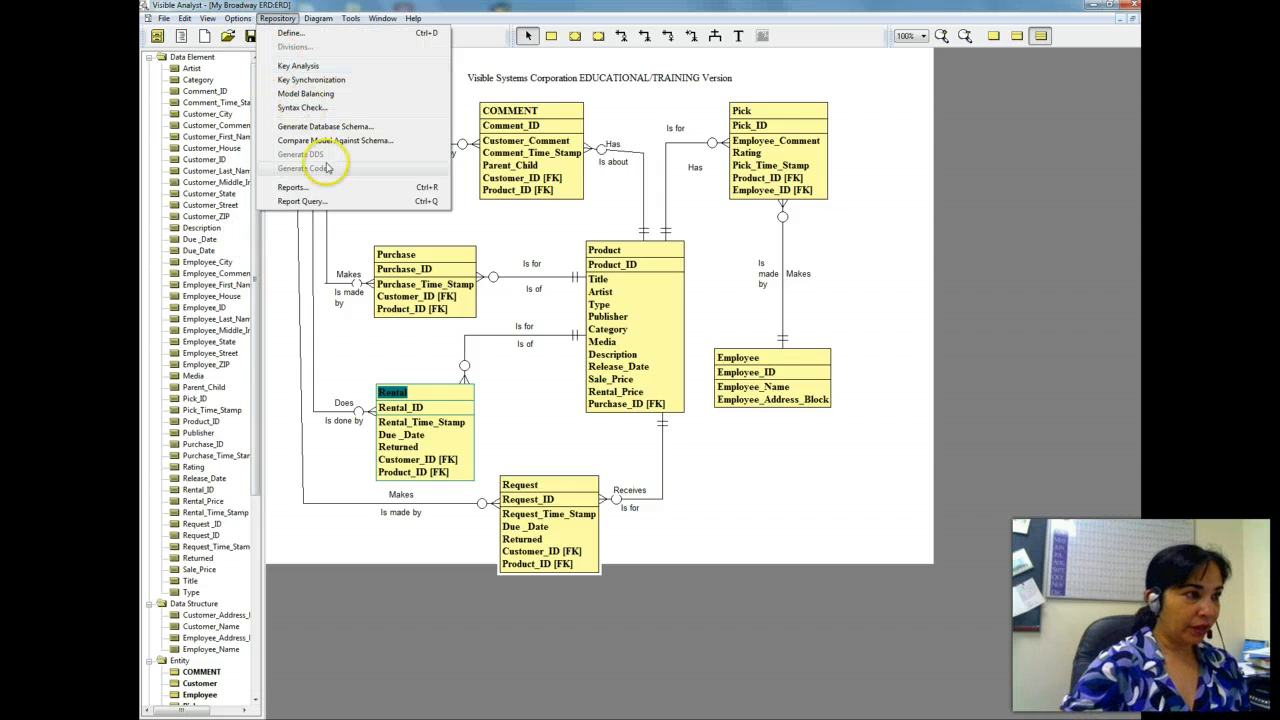
click(310, 126)
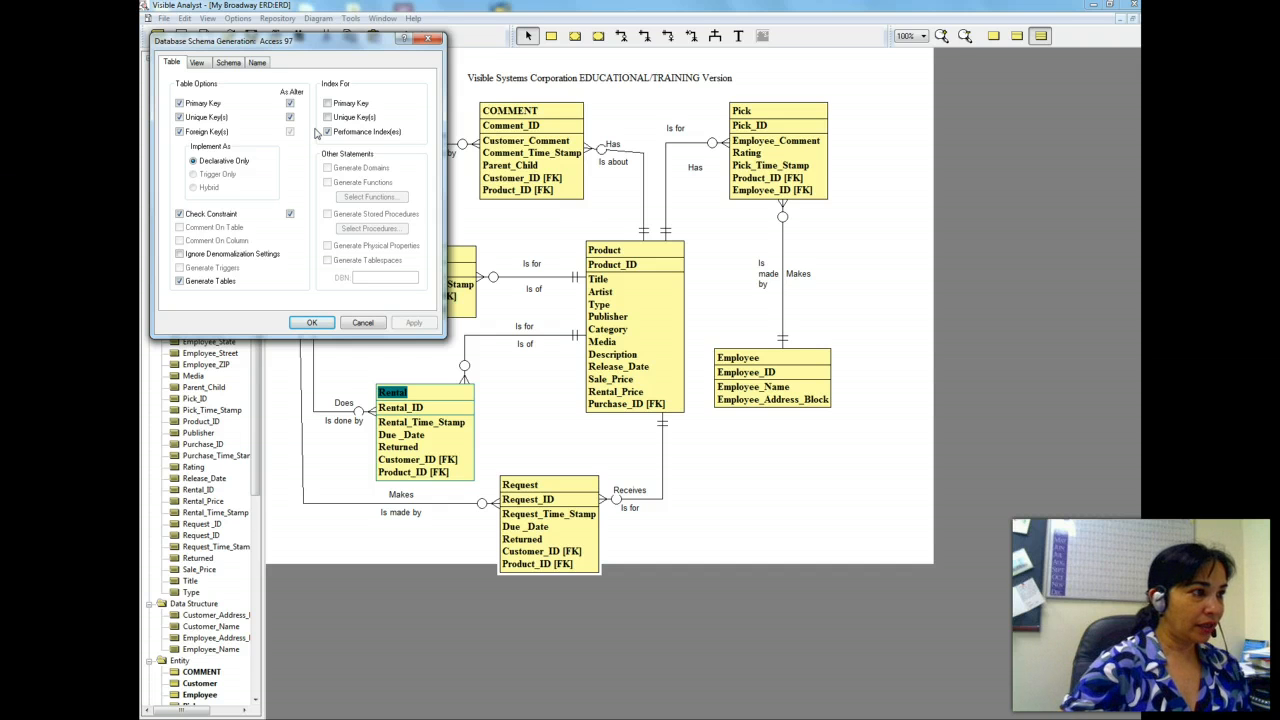
click(313, 323)
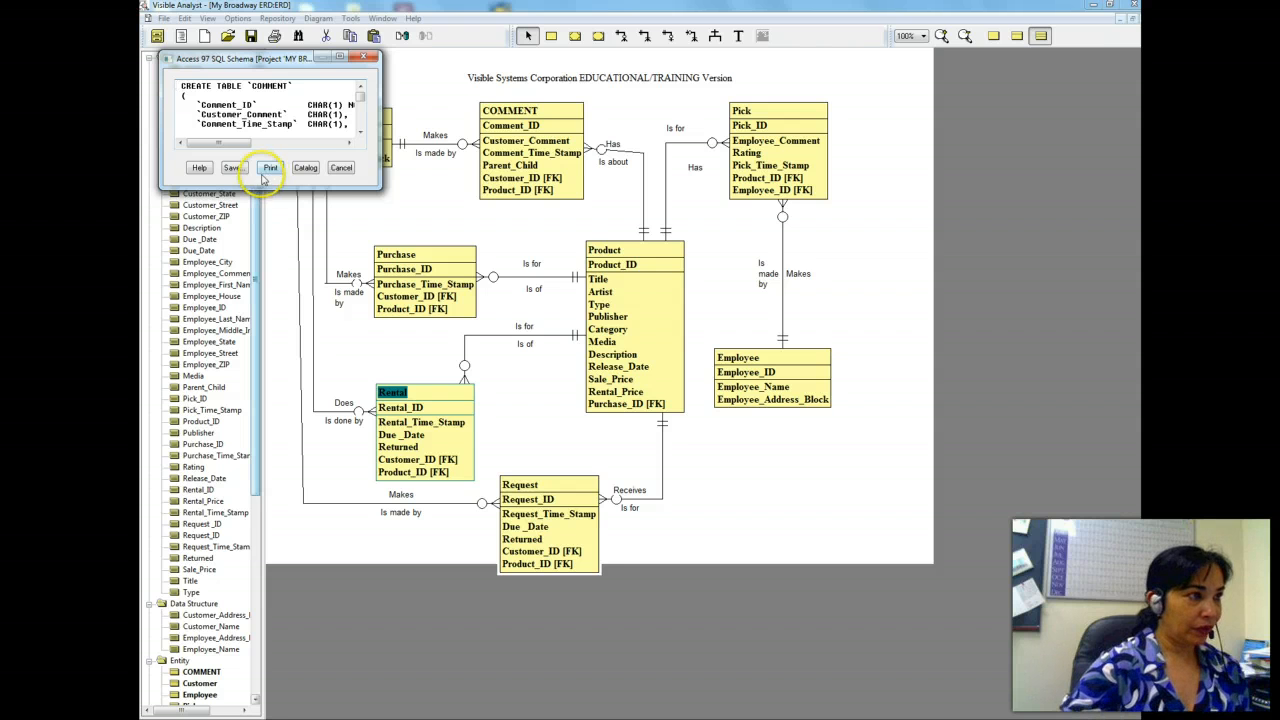
click(310, 170)
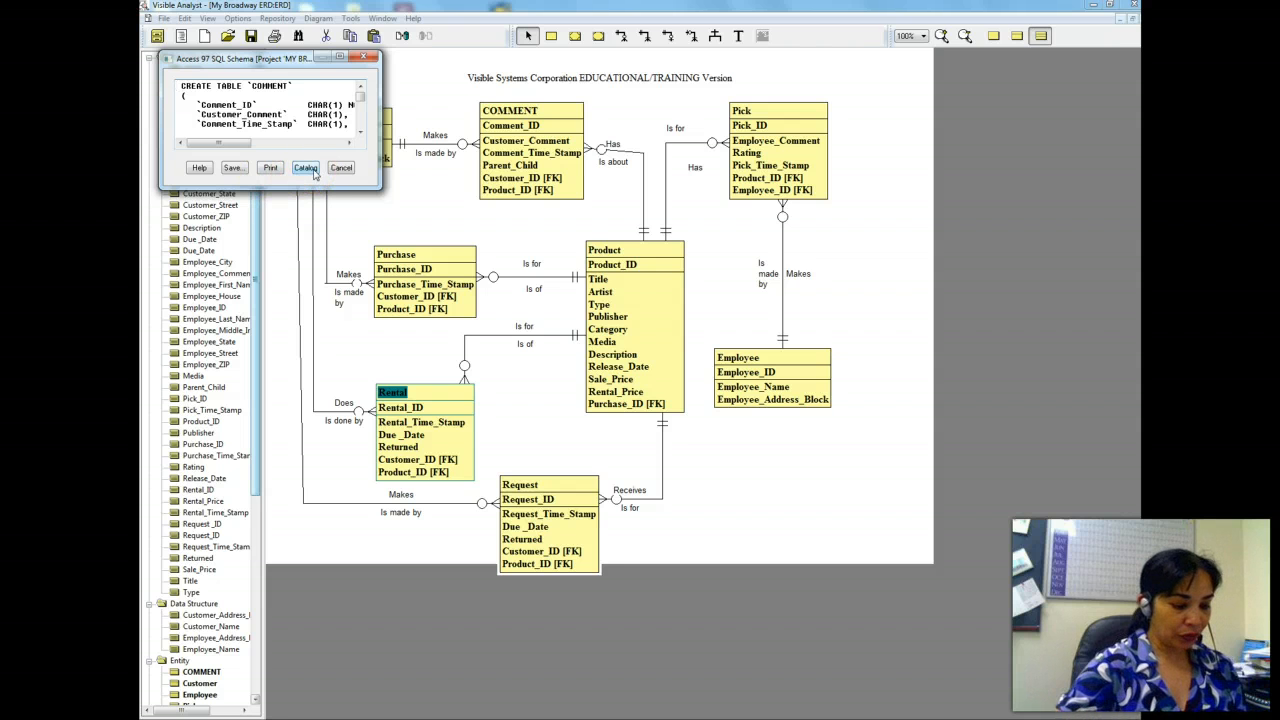
click(307, 170)
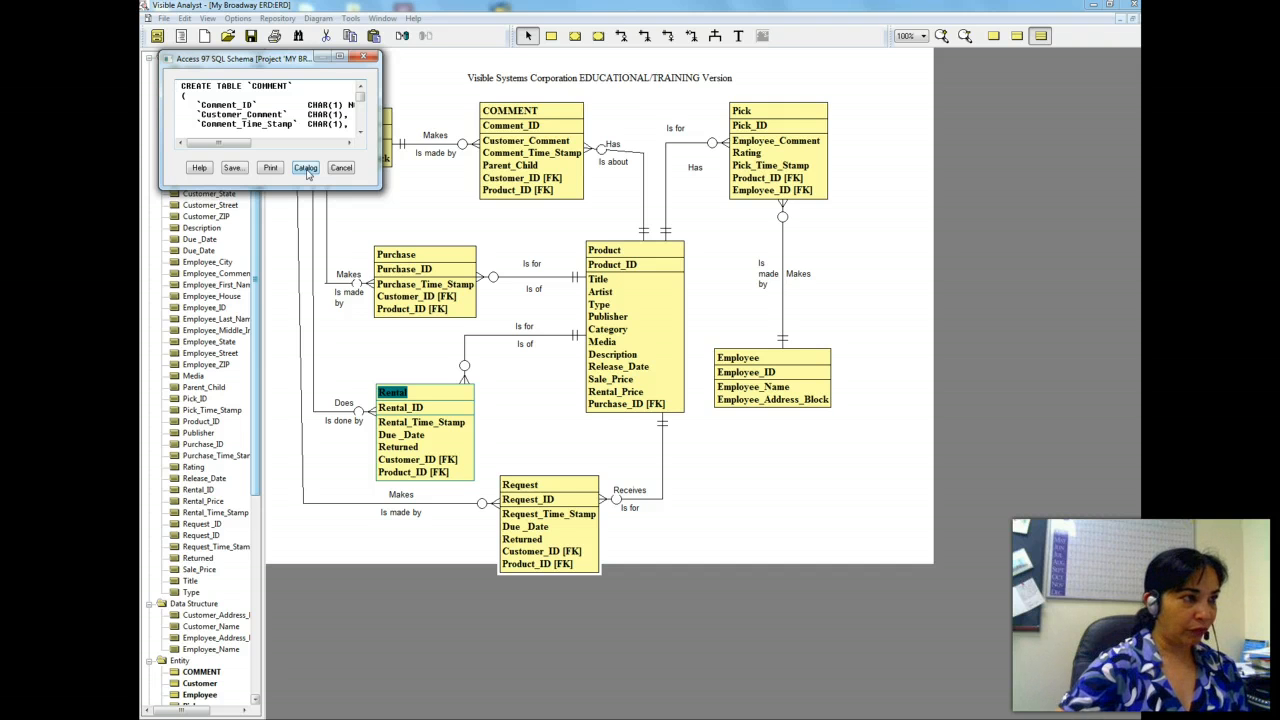
Step: Save the generated SQL schema in the va folder as an SQL file named mybroadway3213
click(233, 167)
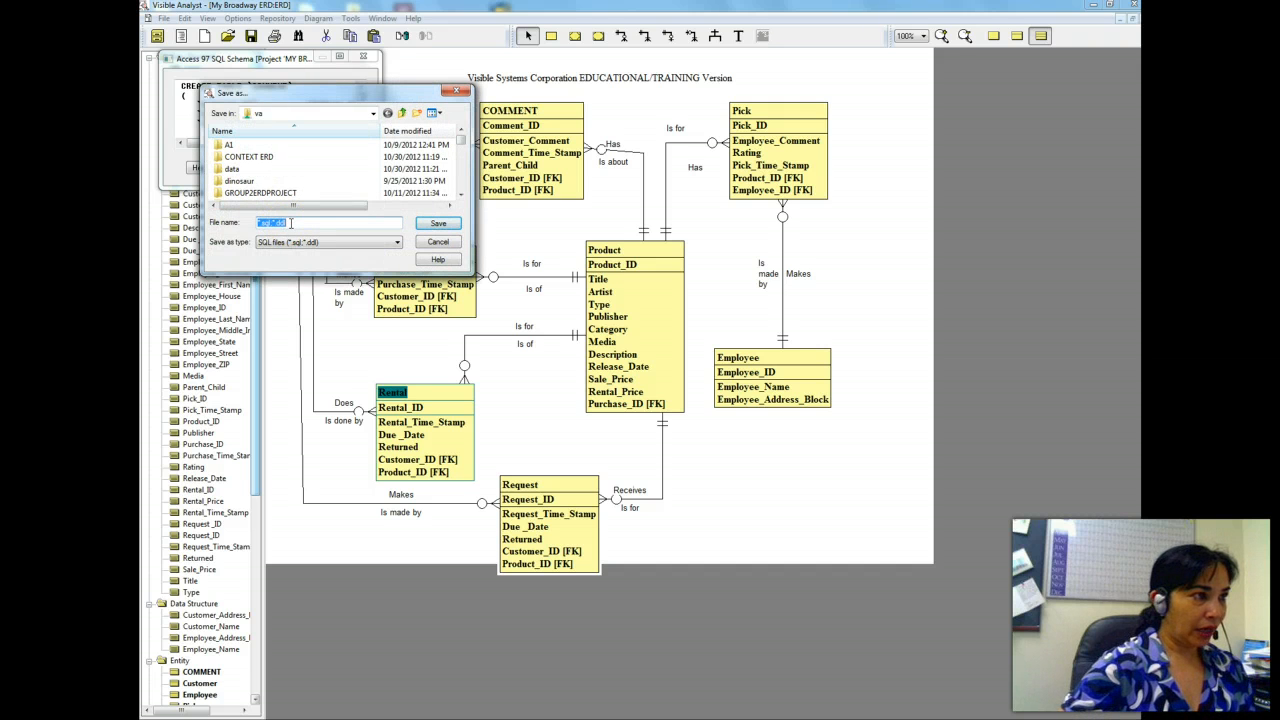
drag(291, 223, 254, 222)
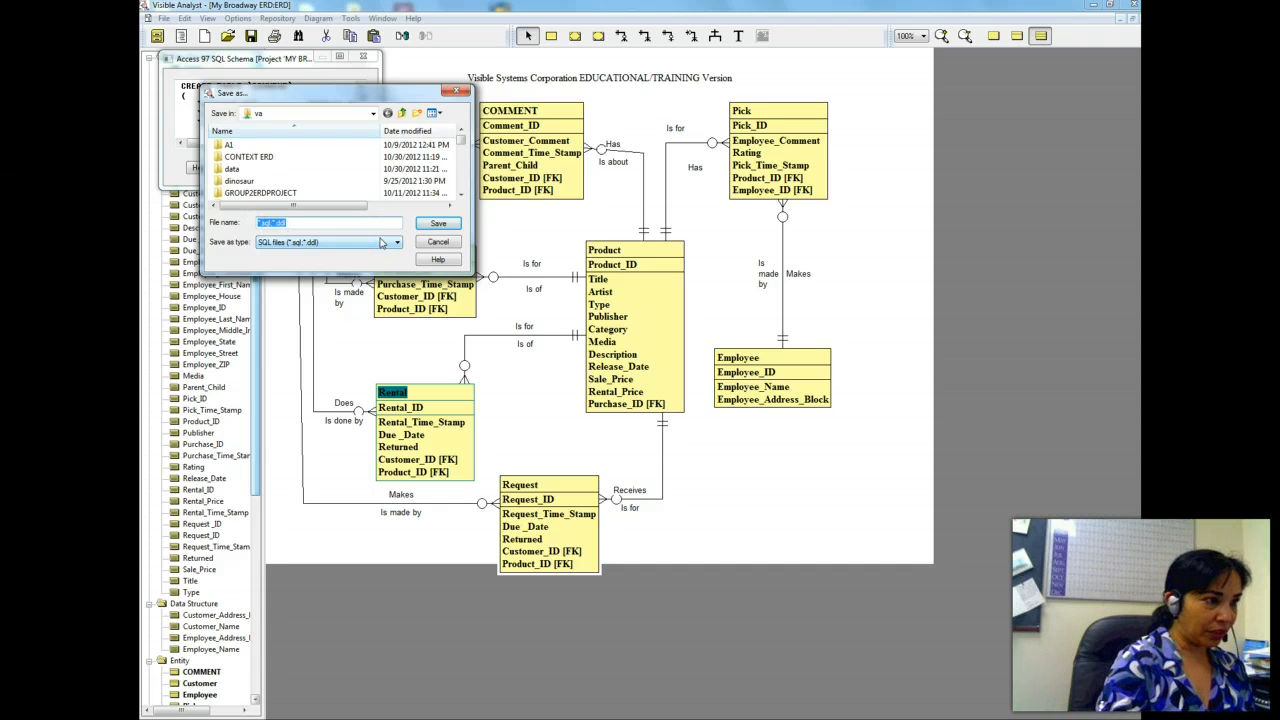
key(Delete)
text(m)
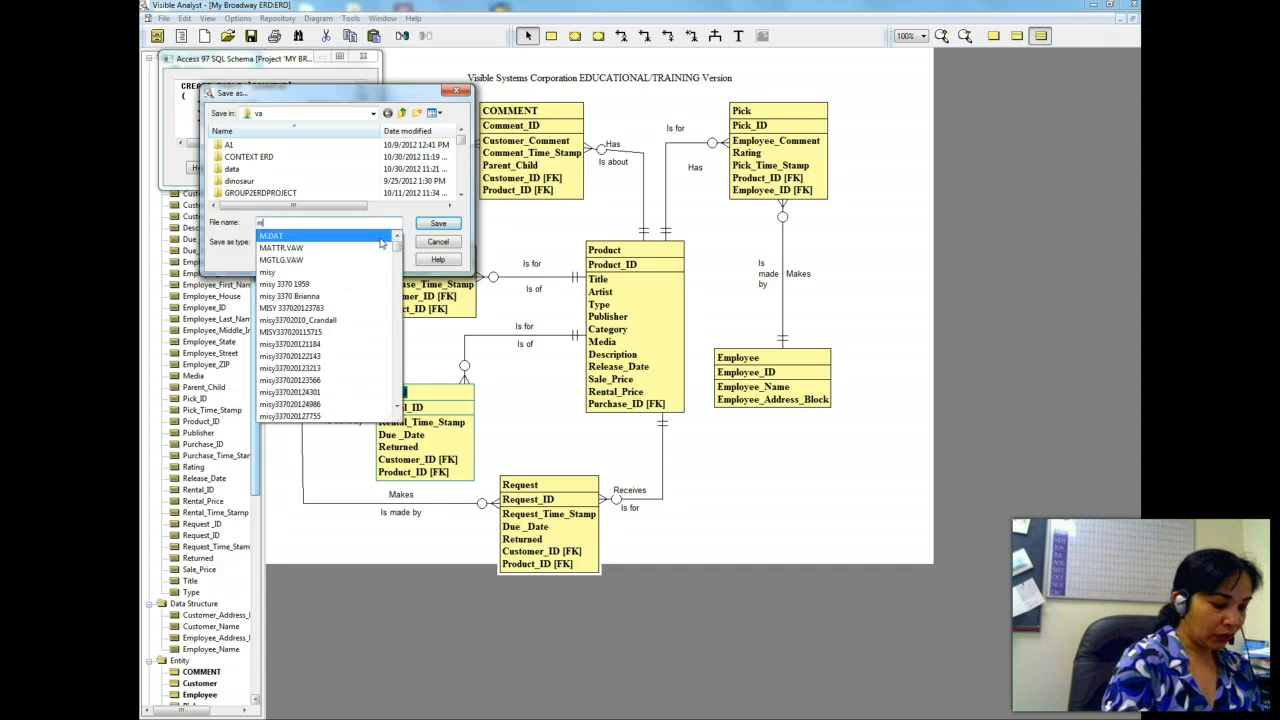
text(ybora)
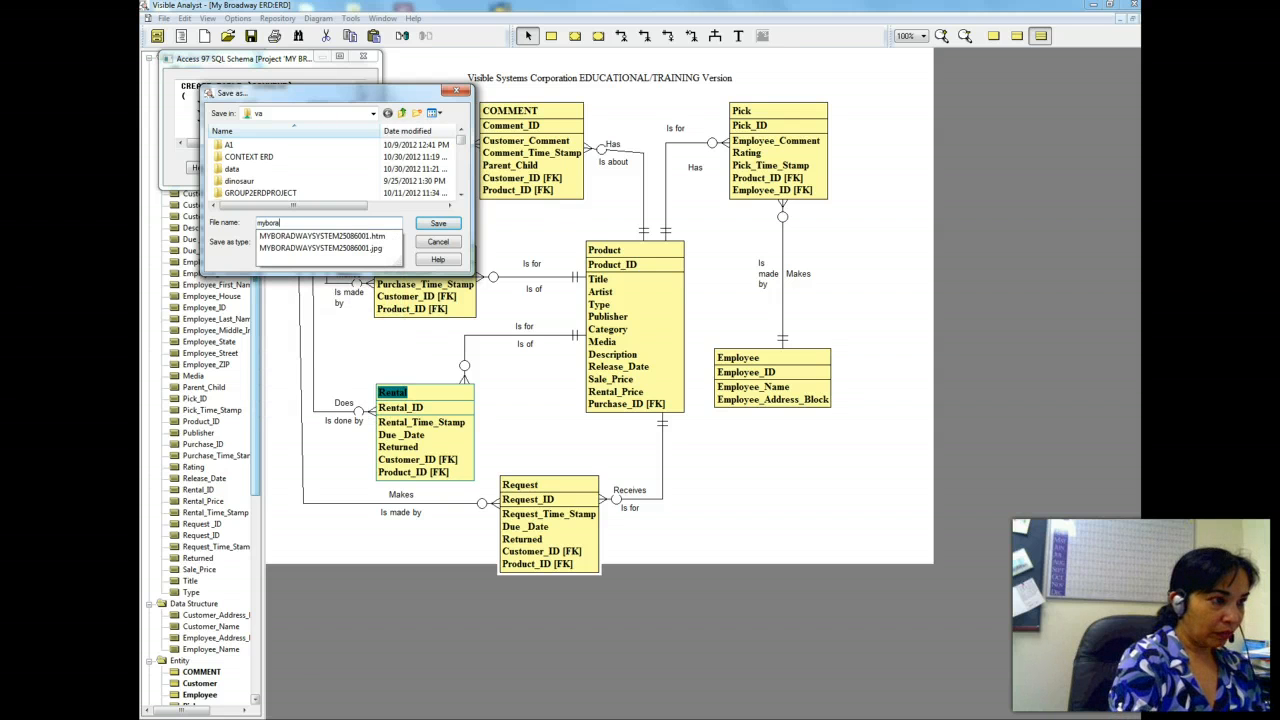
key(BackSpace)
key(BackSpace)
key(BackSpace)
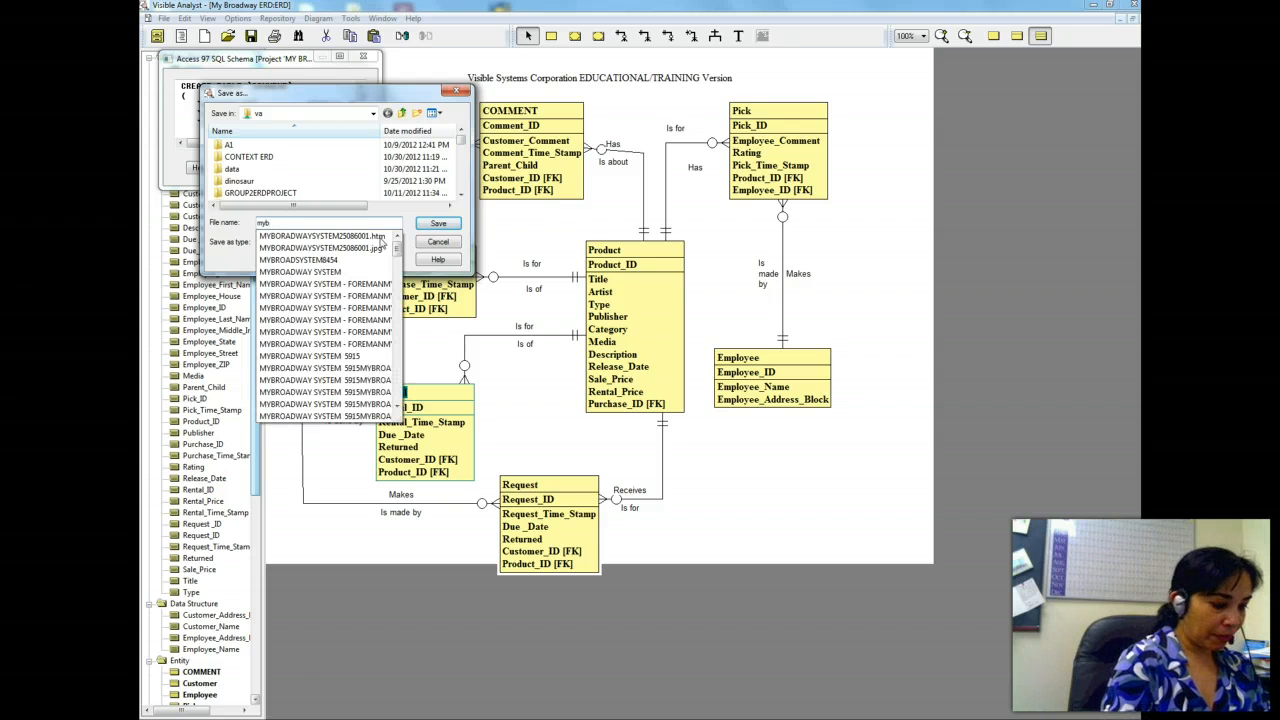
text(roadway)
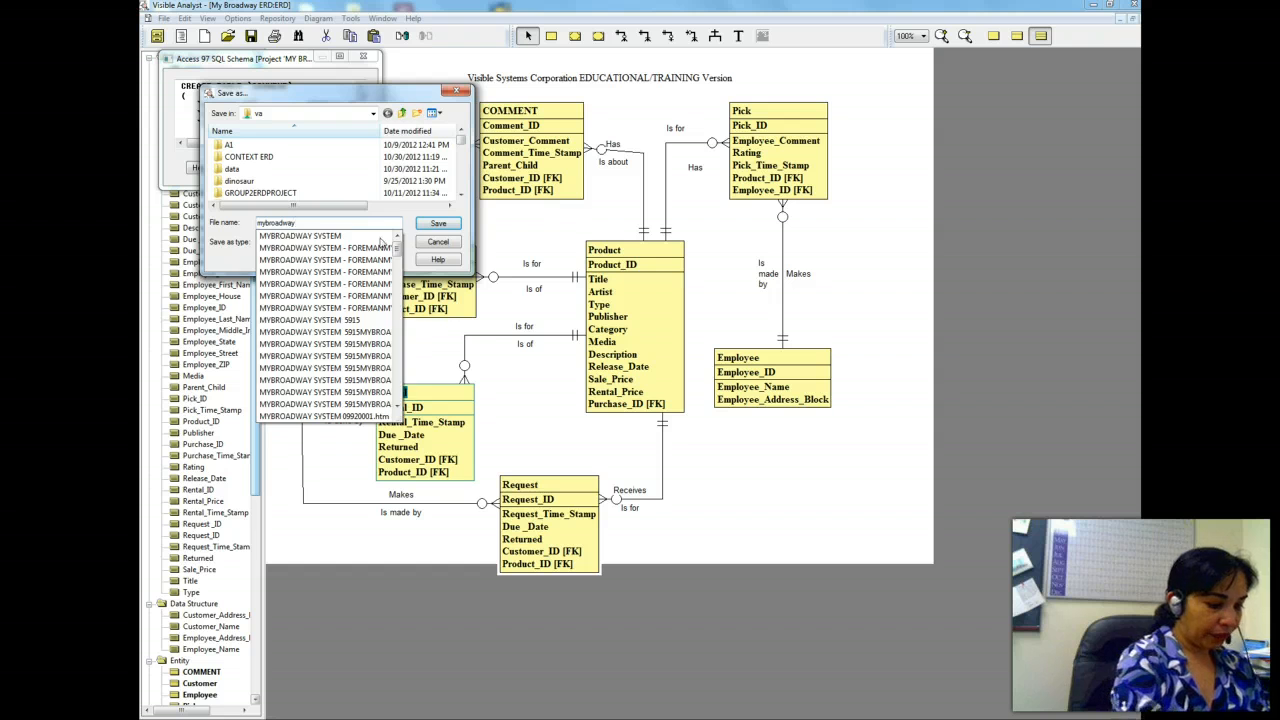
text(3213)
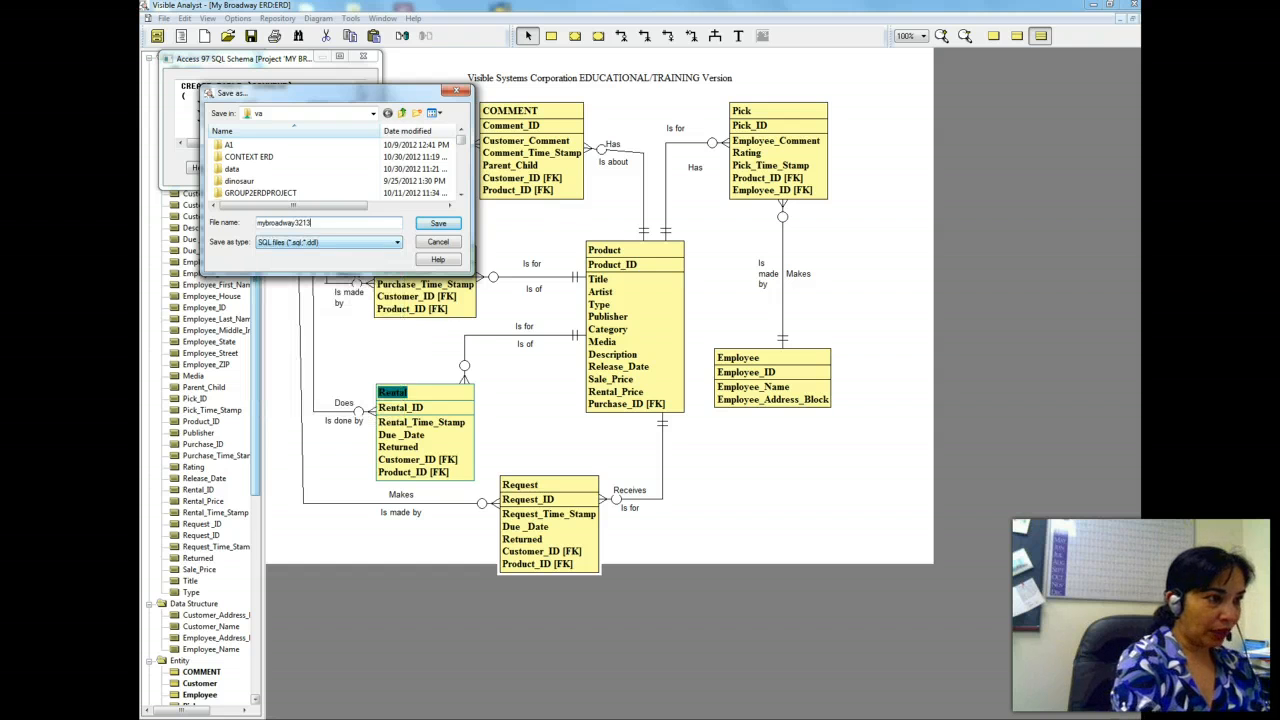
click(437, 224)
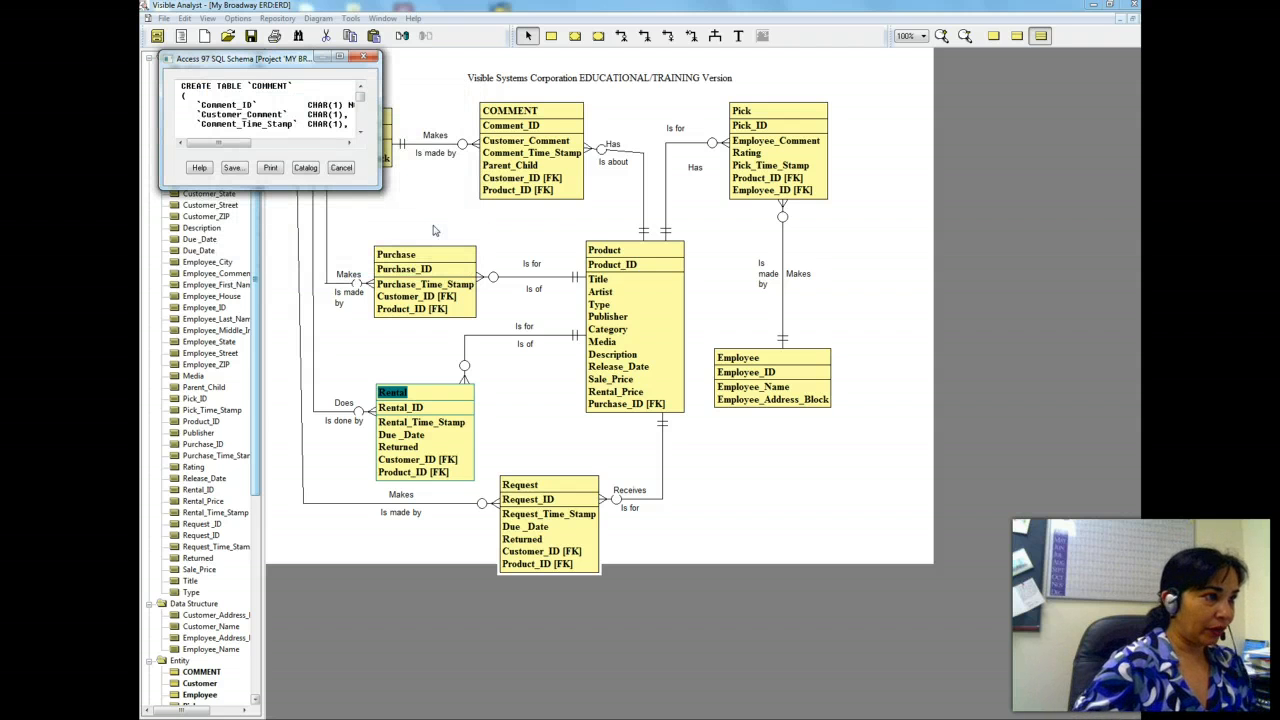
Step: Start cataloging the generated schema and create a new file data source using the Microsoft Access Driver (*.mdb)
click(305, 168)
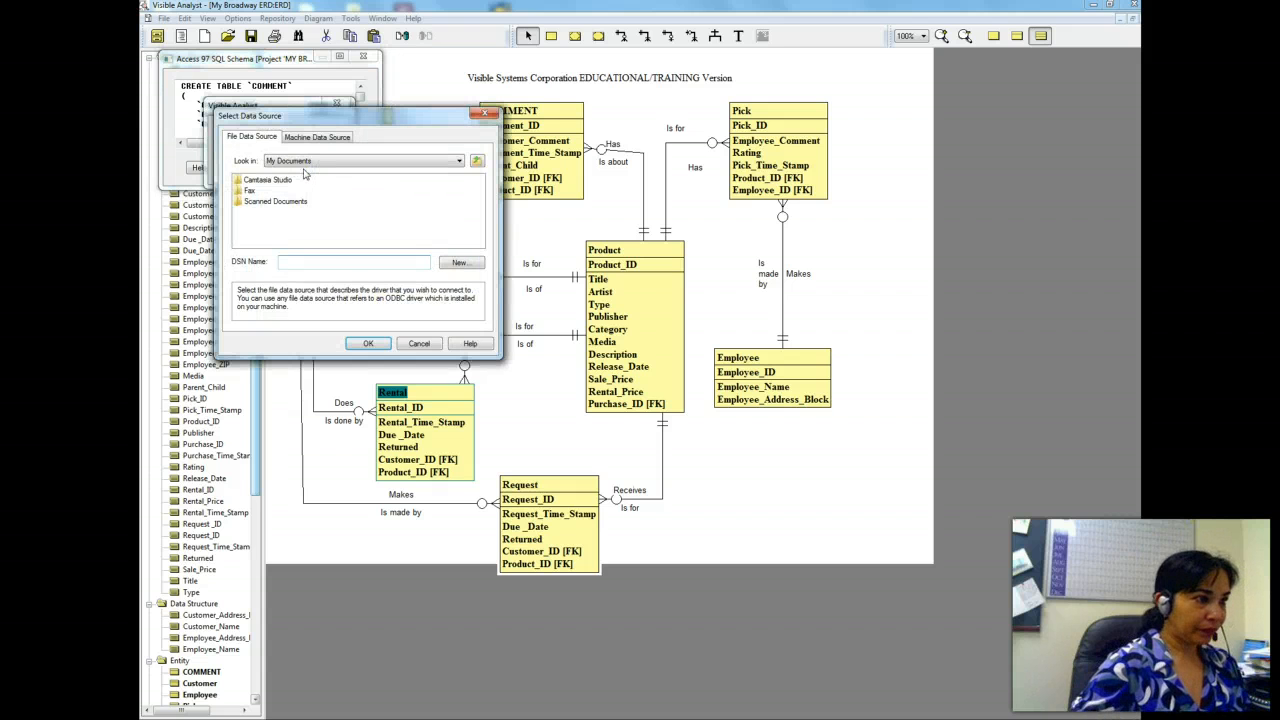
click(350, 276)
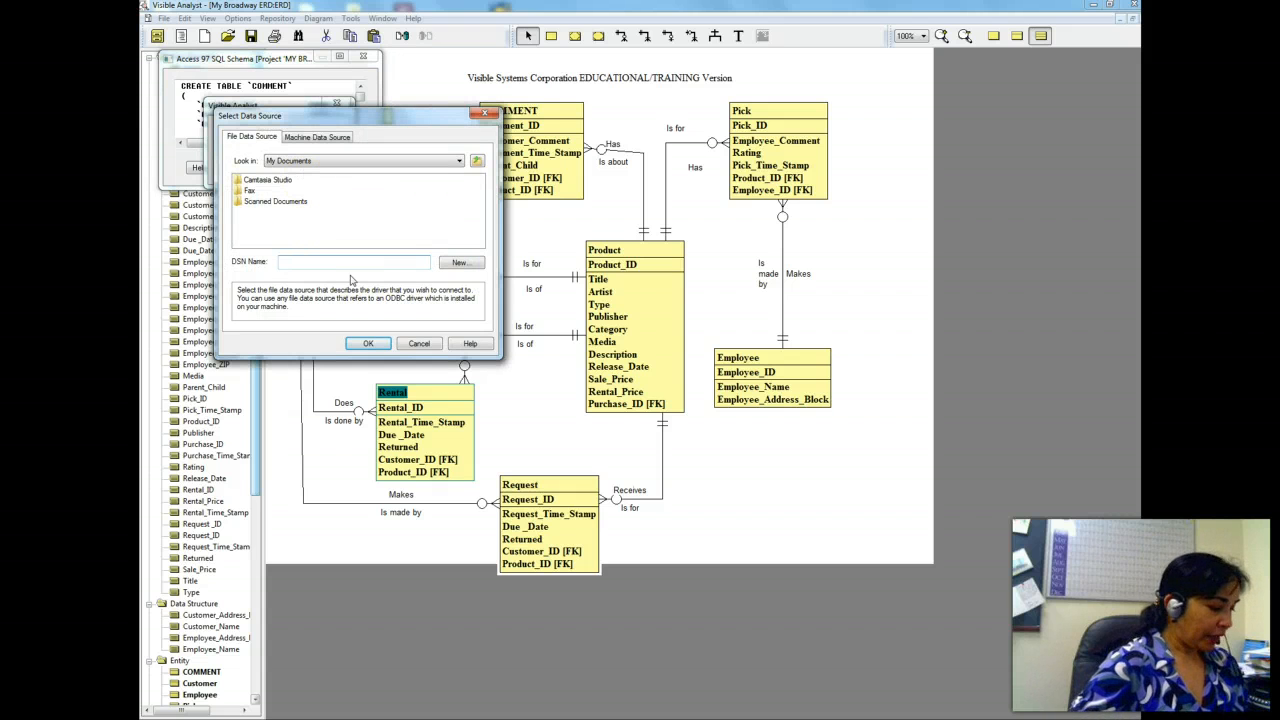
click(459, 262)
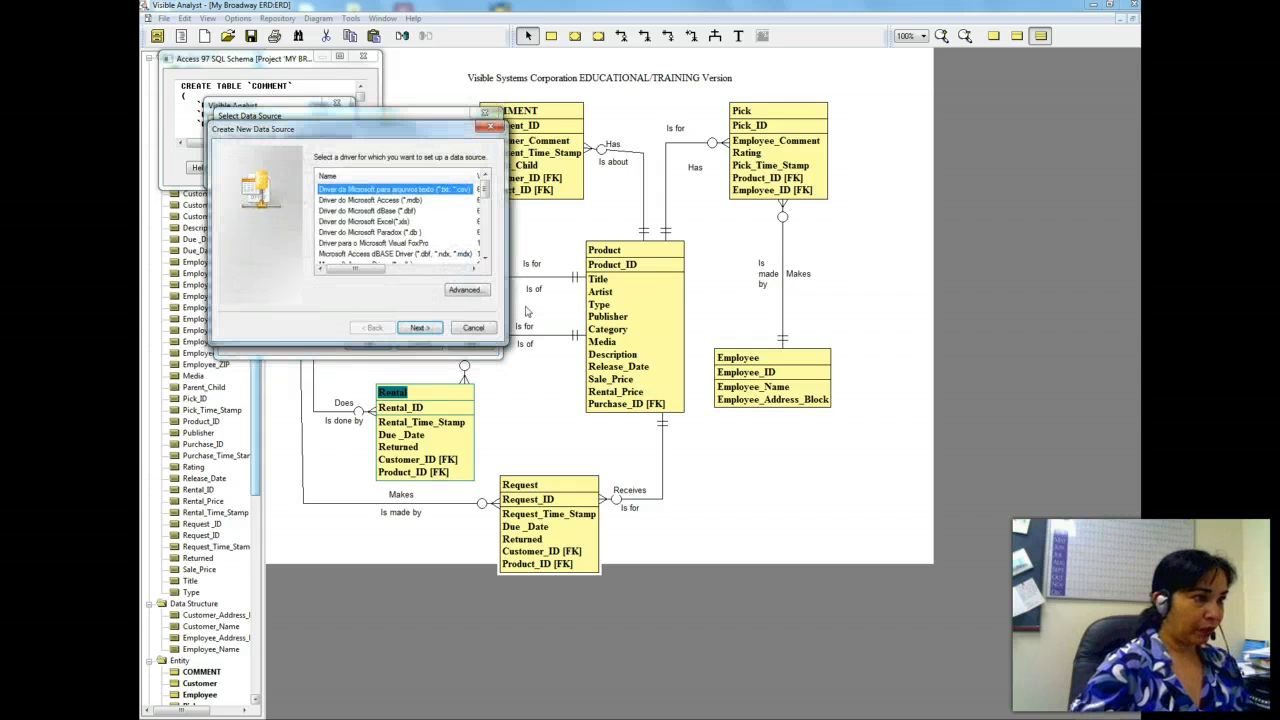
click(484, 259)
click(484, 259)
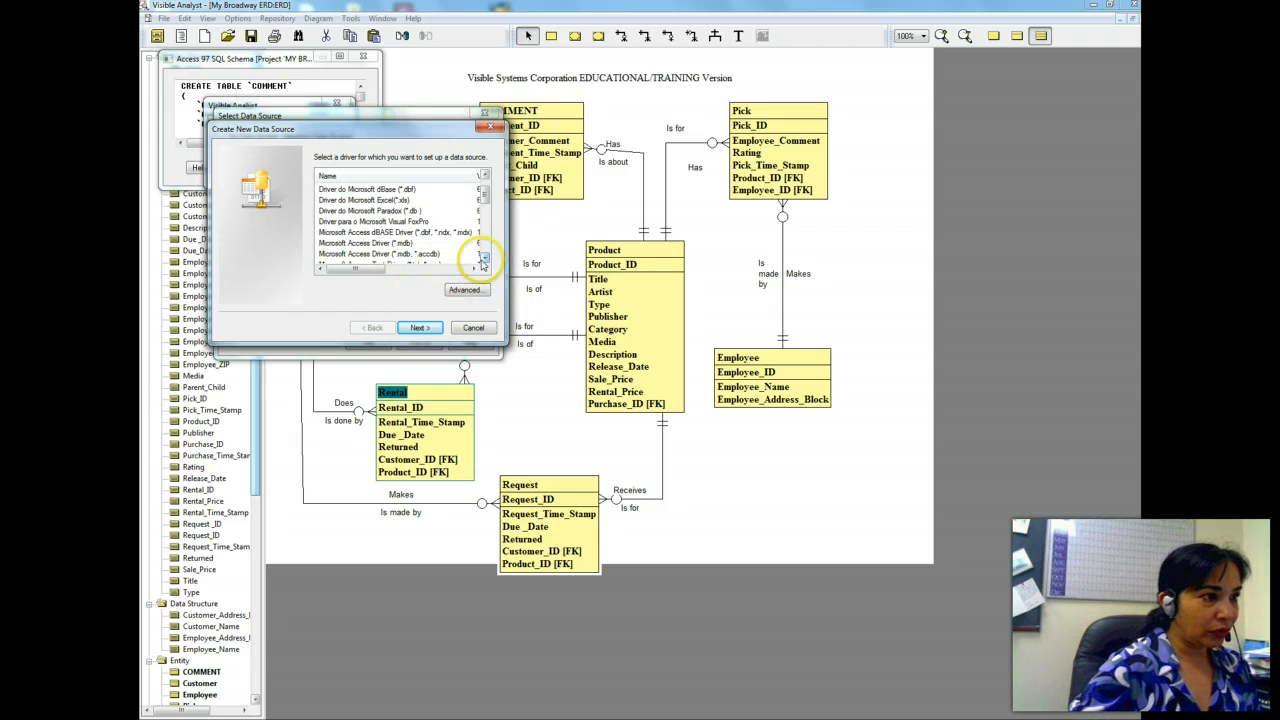
click(372, 244)
click(418, 328)
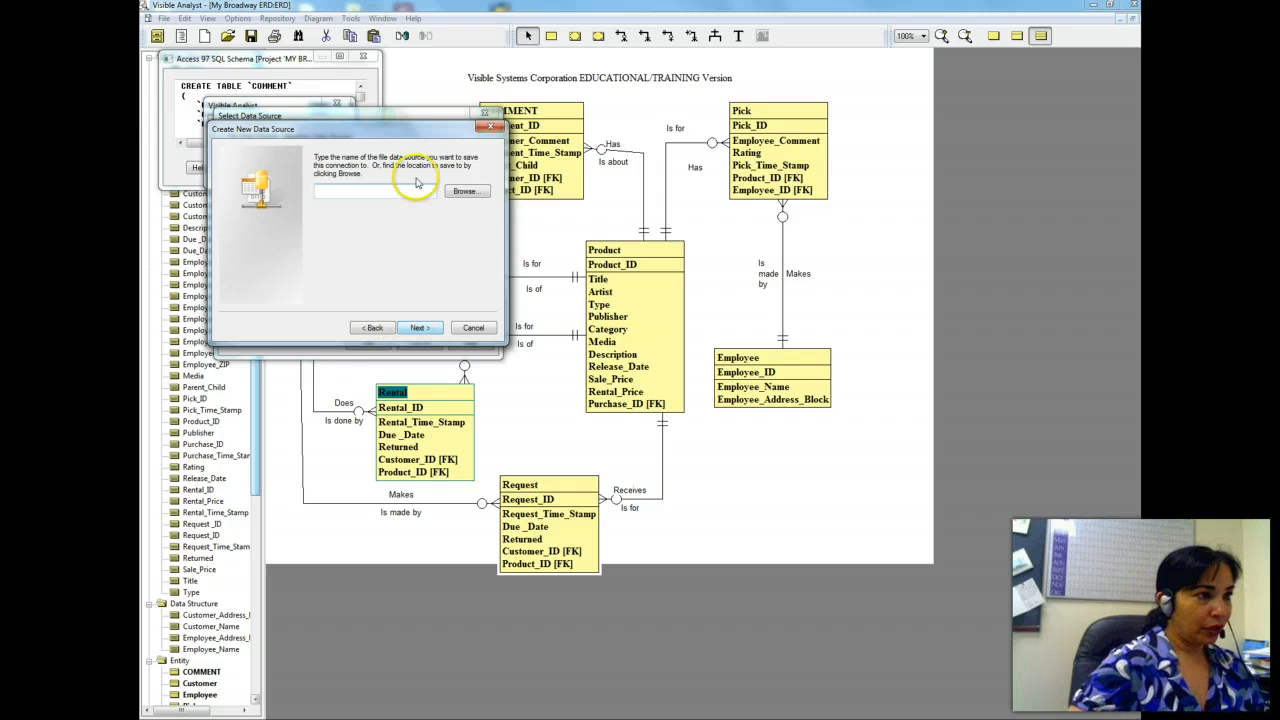
Step: Enter mybroadway.mdb as the data source file name in My Documents and set its save type to All Files
click(462, 192)
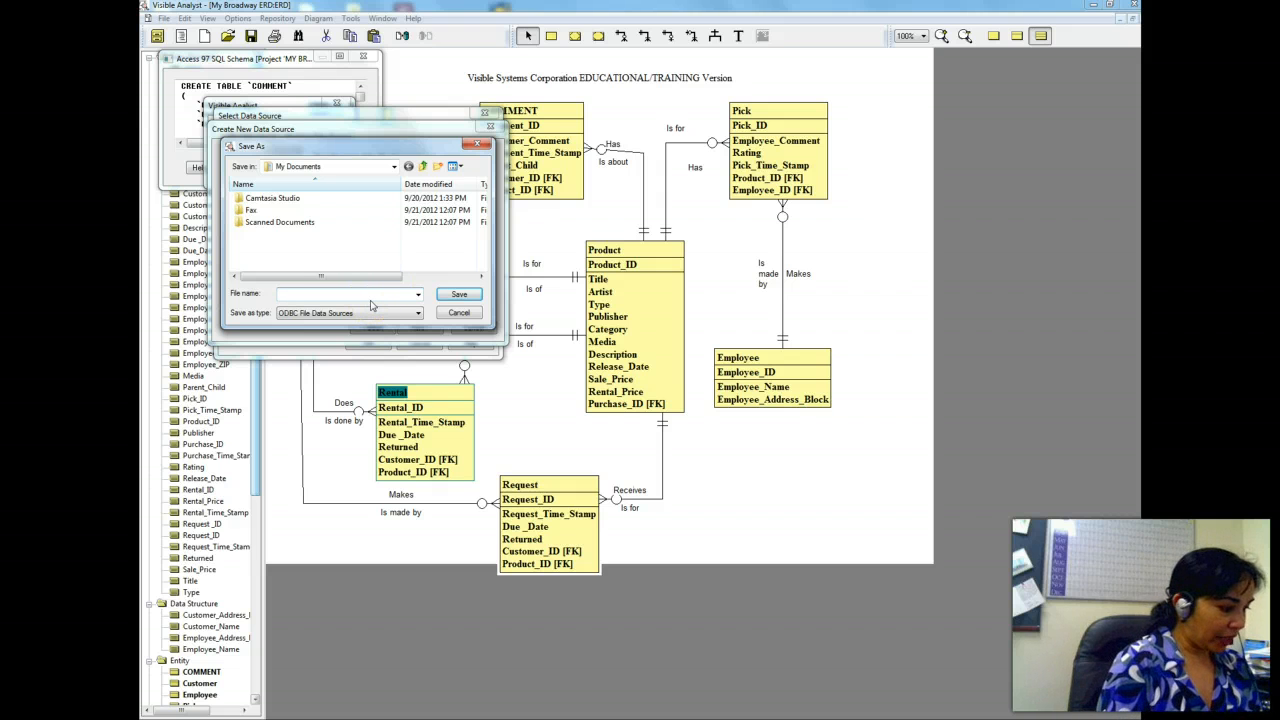
text(mybroadway)
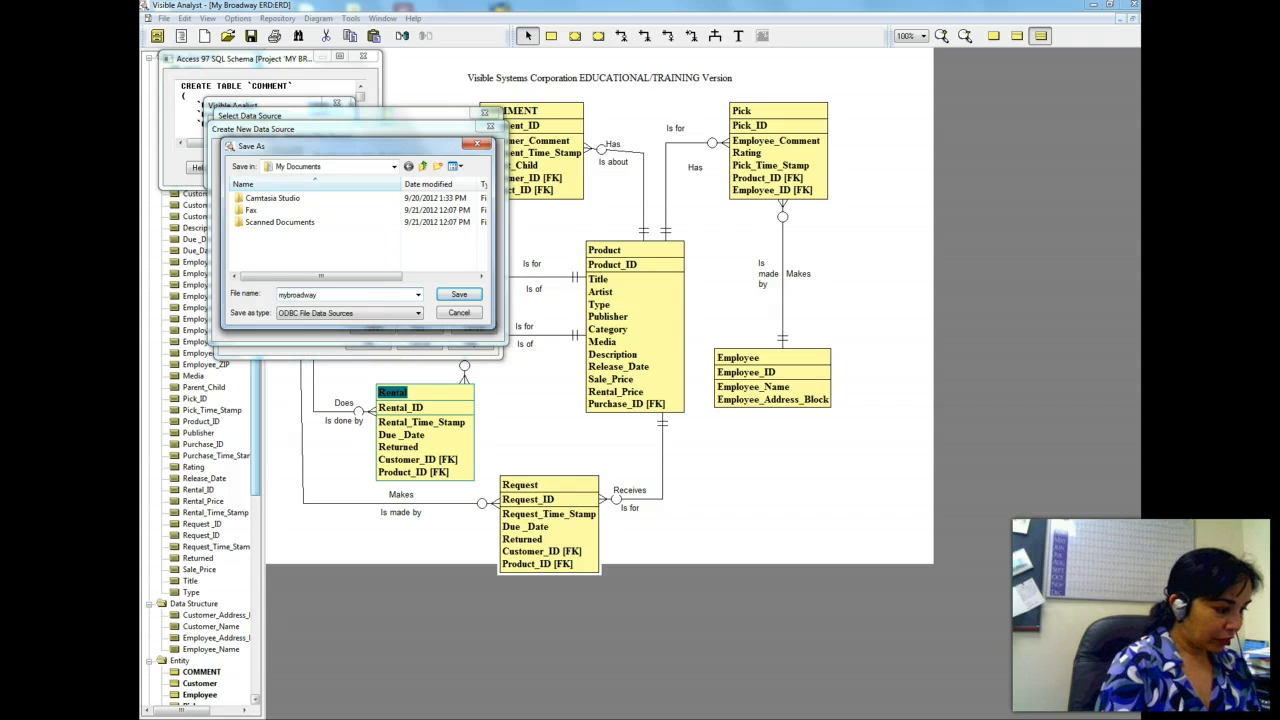
text(.mdb)
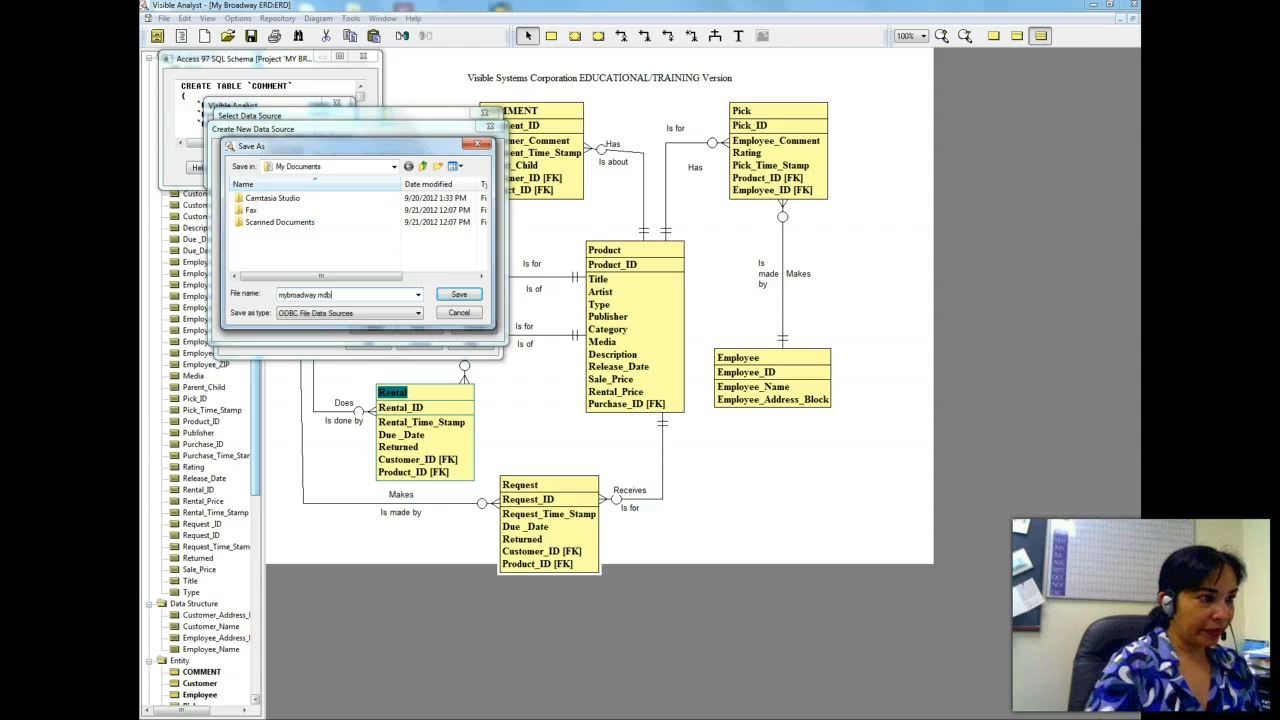
click(417, 313)
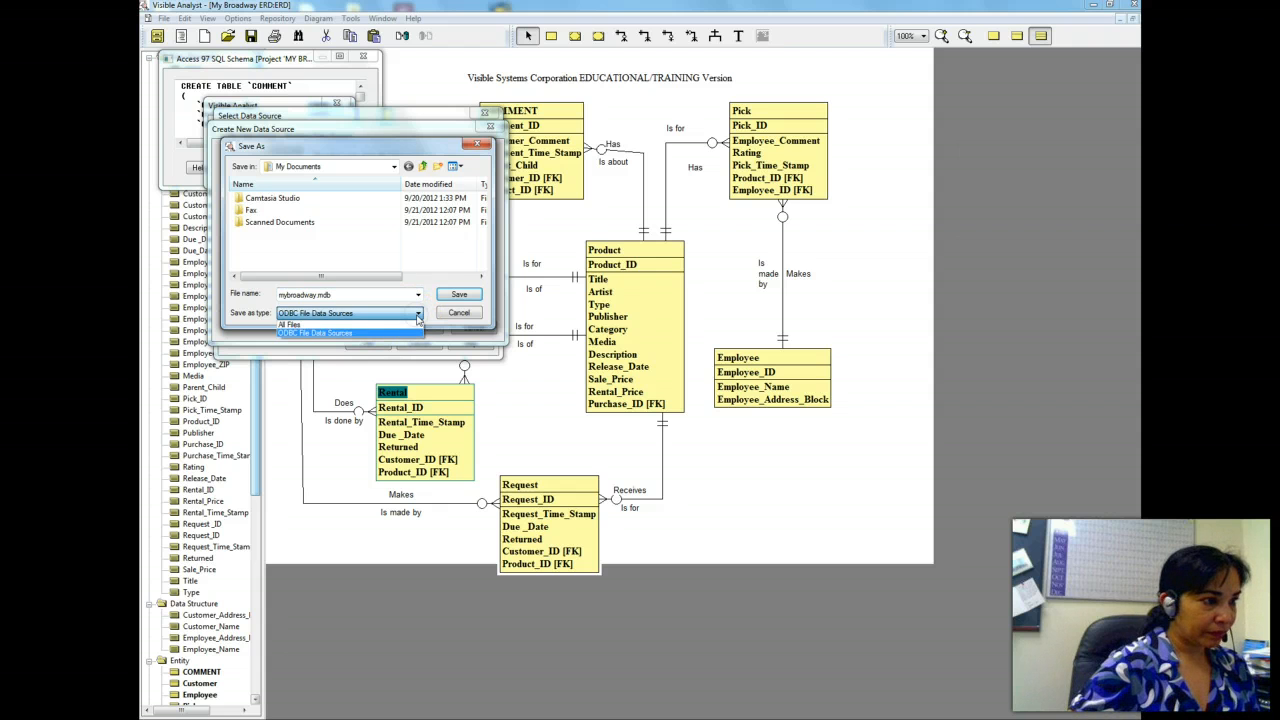
click(418, 316)
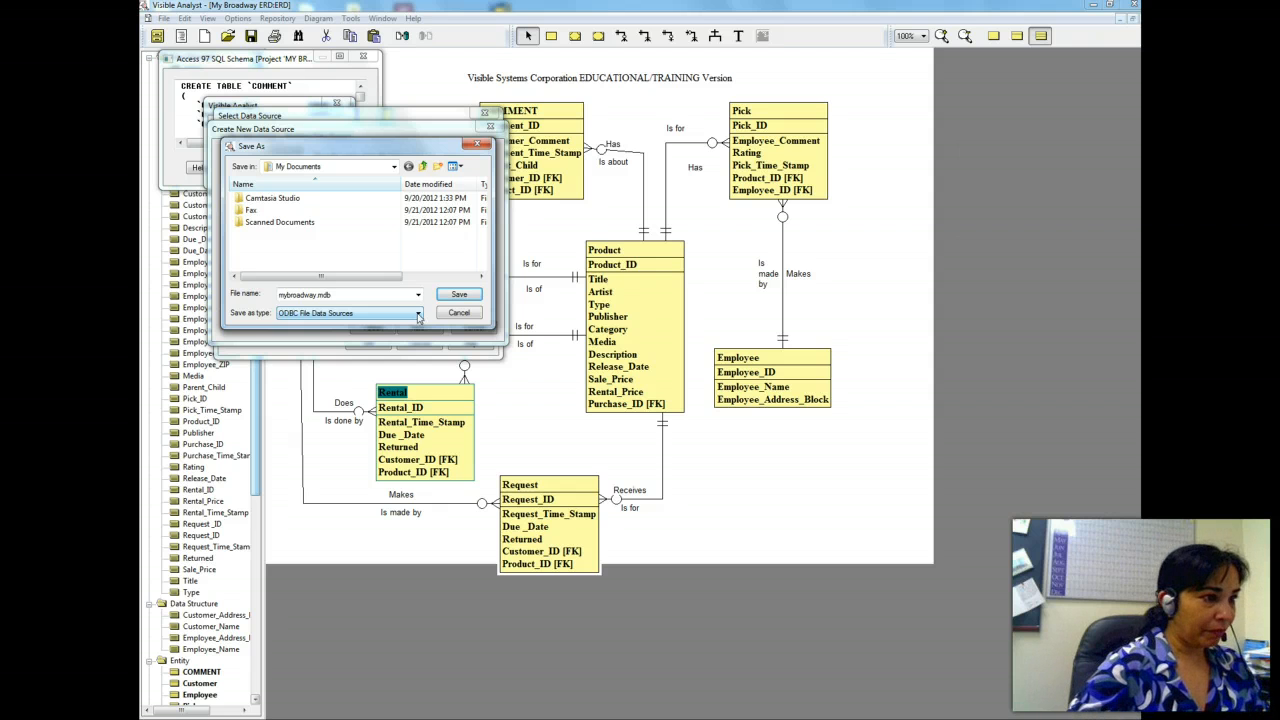
click(418, 314)
click(337, 325)
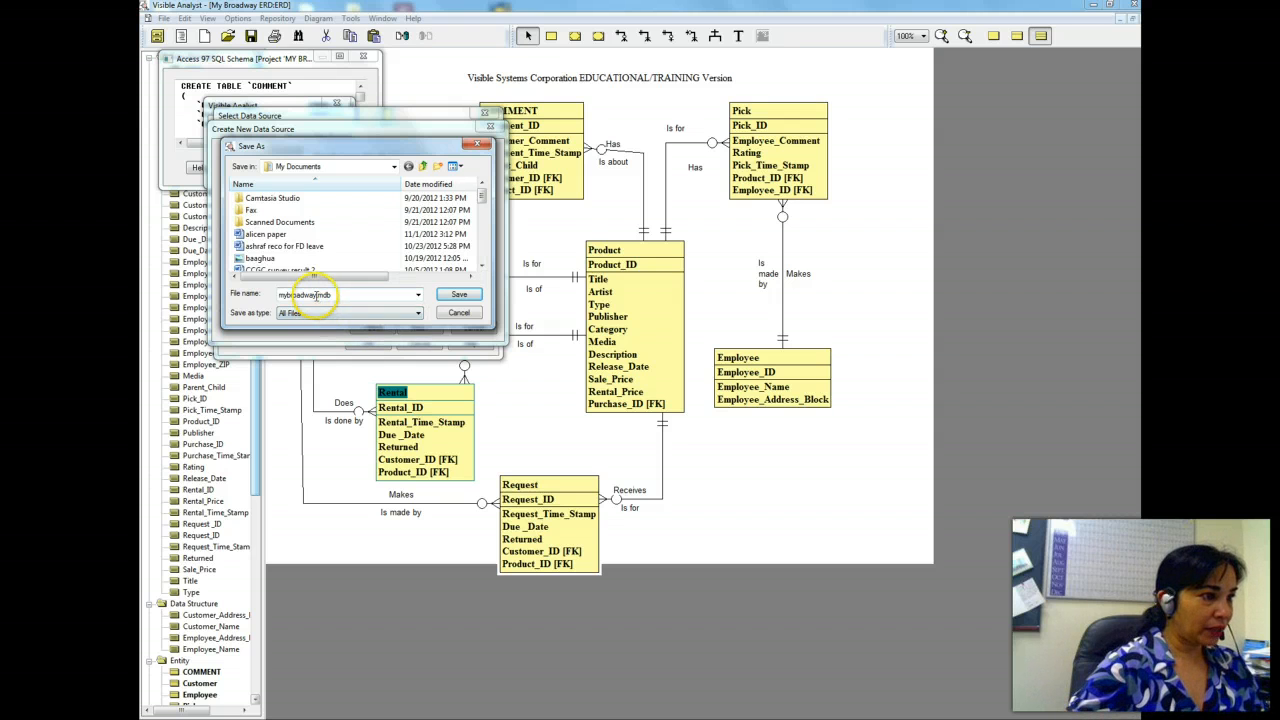
Step: Extend the data source file name to mybroadway3213.mdb, save it, and finish creating the new data source
triple_click(315, 295)
click(315, 295)
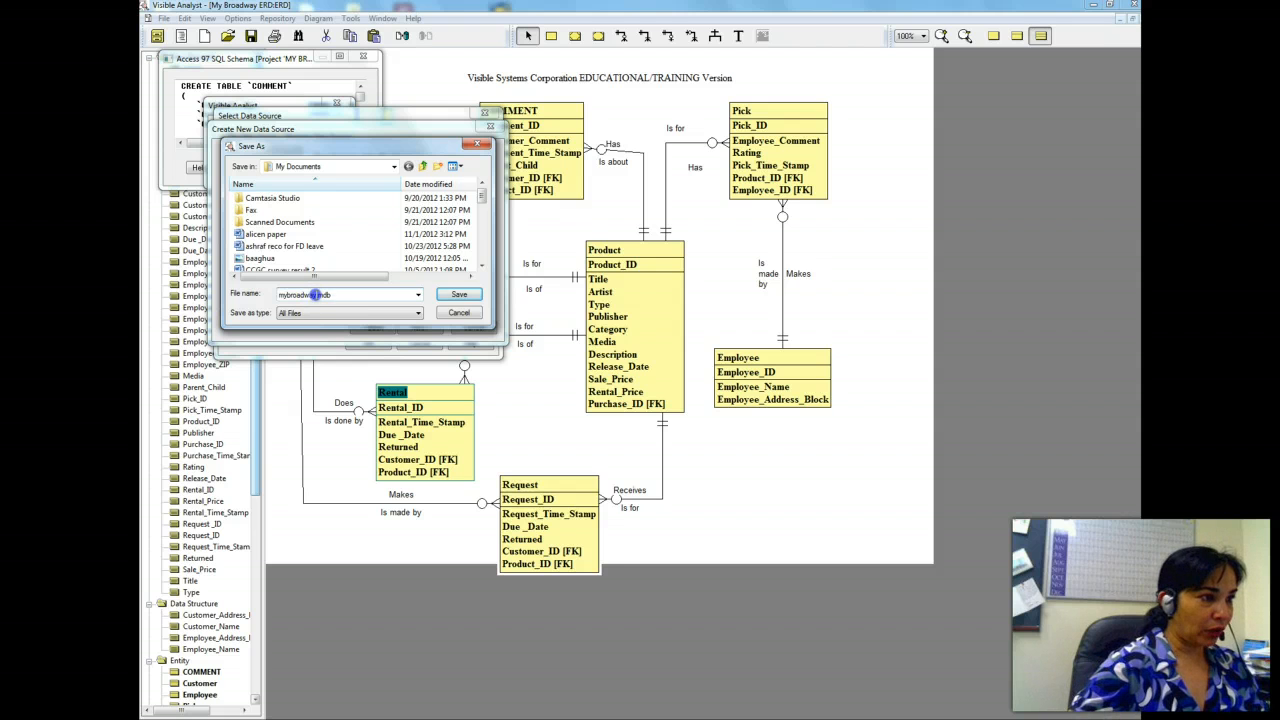
text(3213)
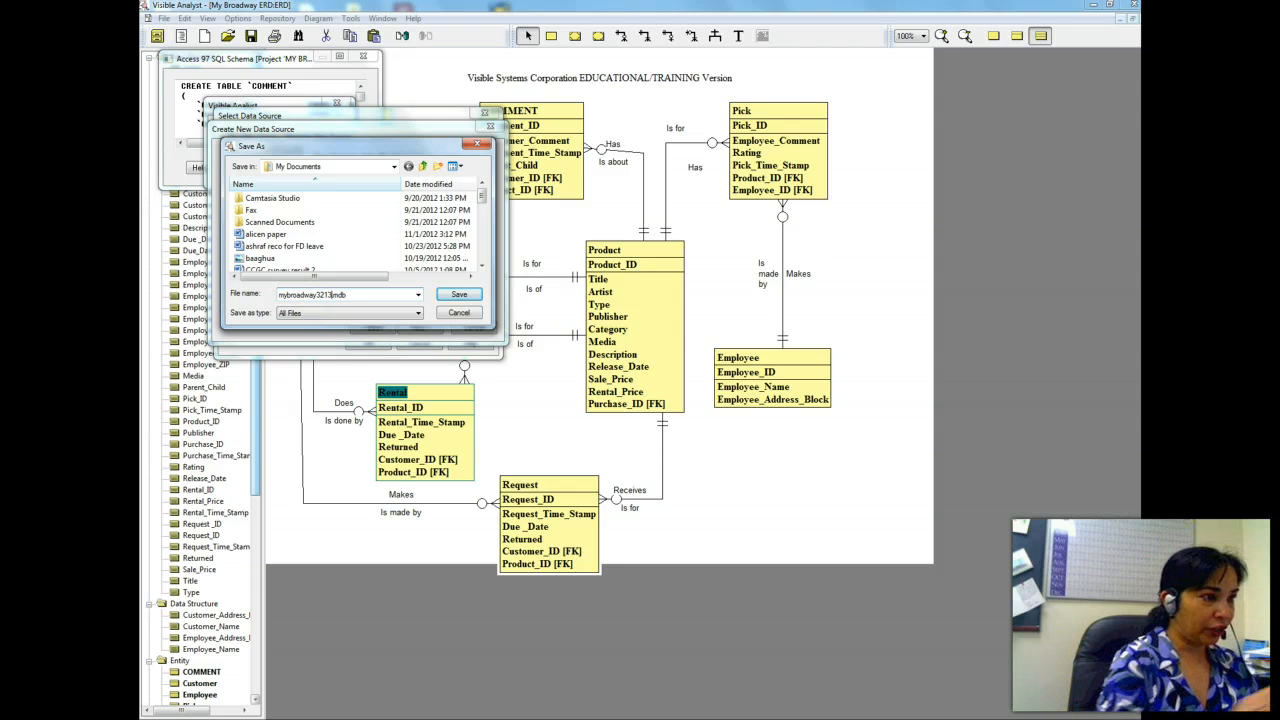
click(459, 294)
click(420, 328)
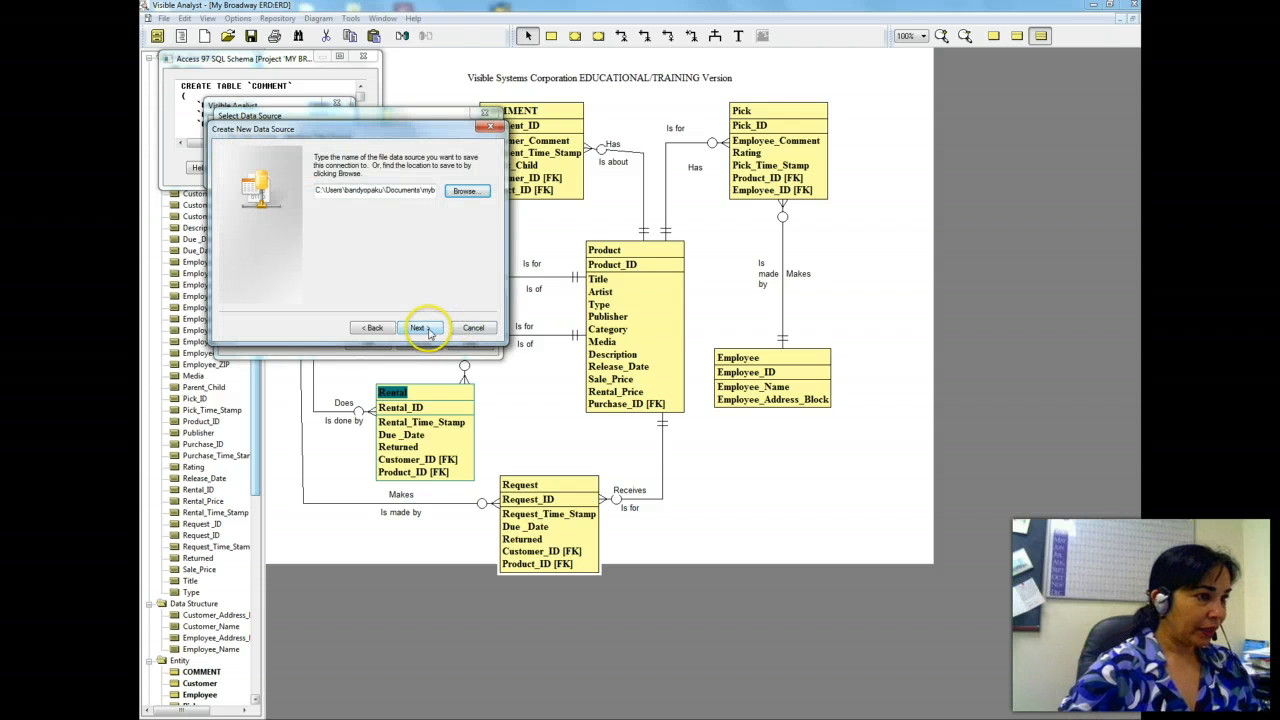
click(422, 329)
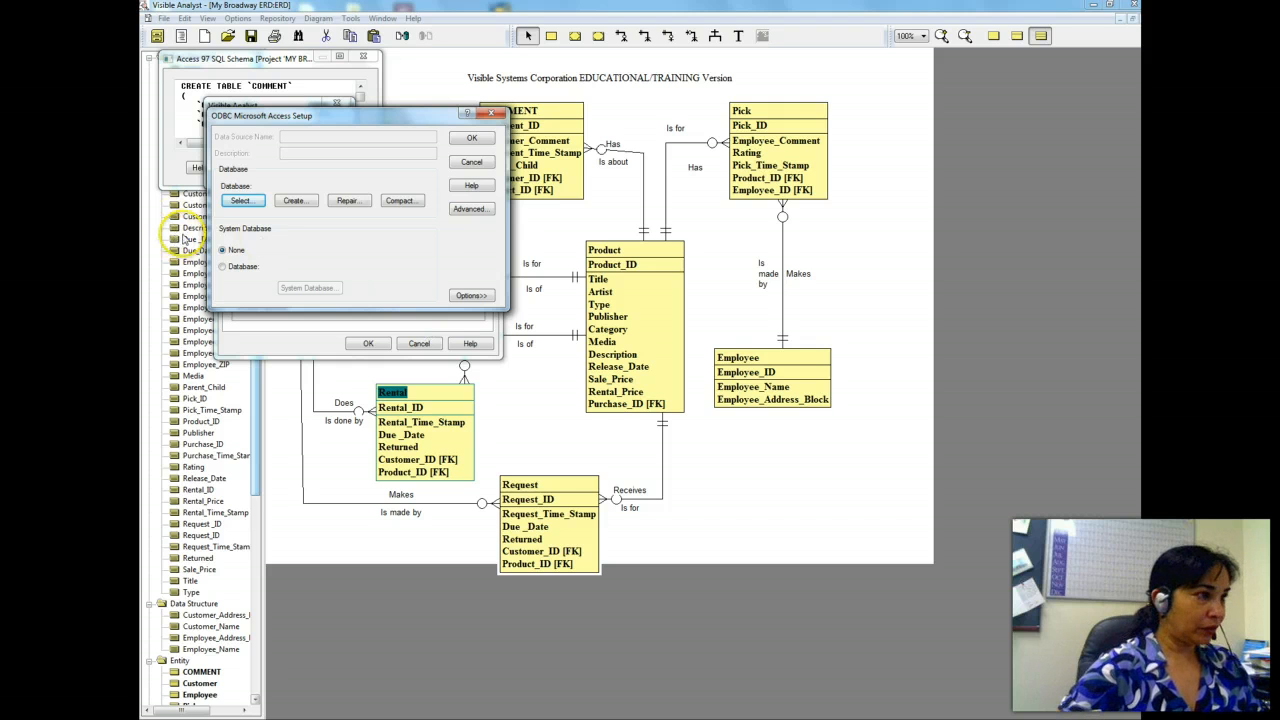
Step: Create a new Access database named mybroadway3213.mdb in the documents folder and accept the ODBC Microsoft Access setup
click(240, 202)
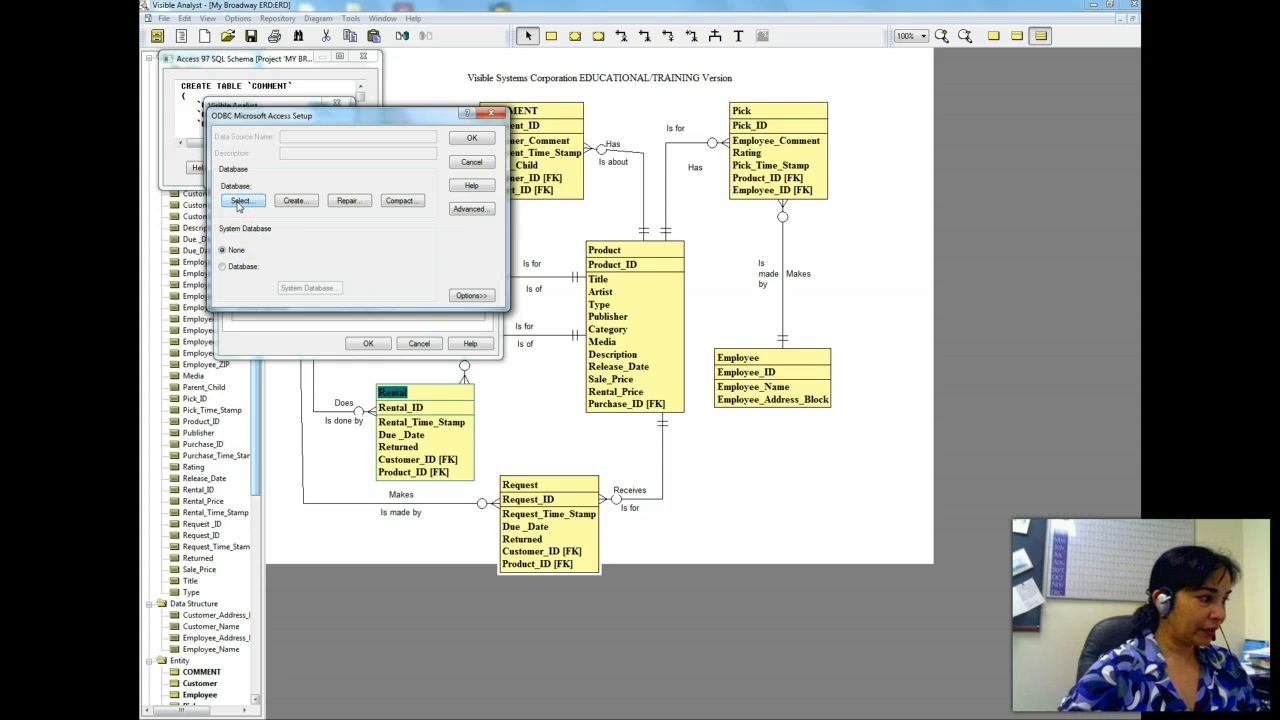
click(296, 202)
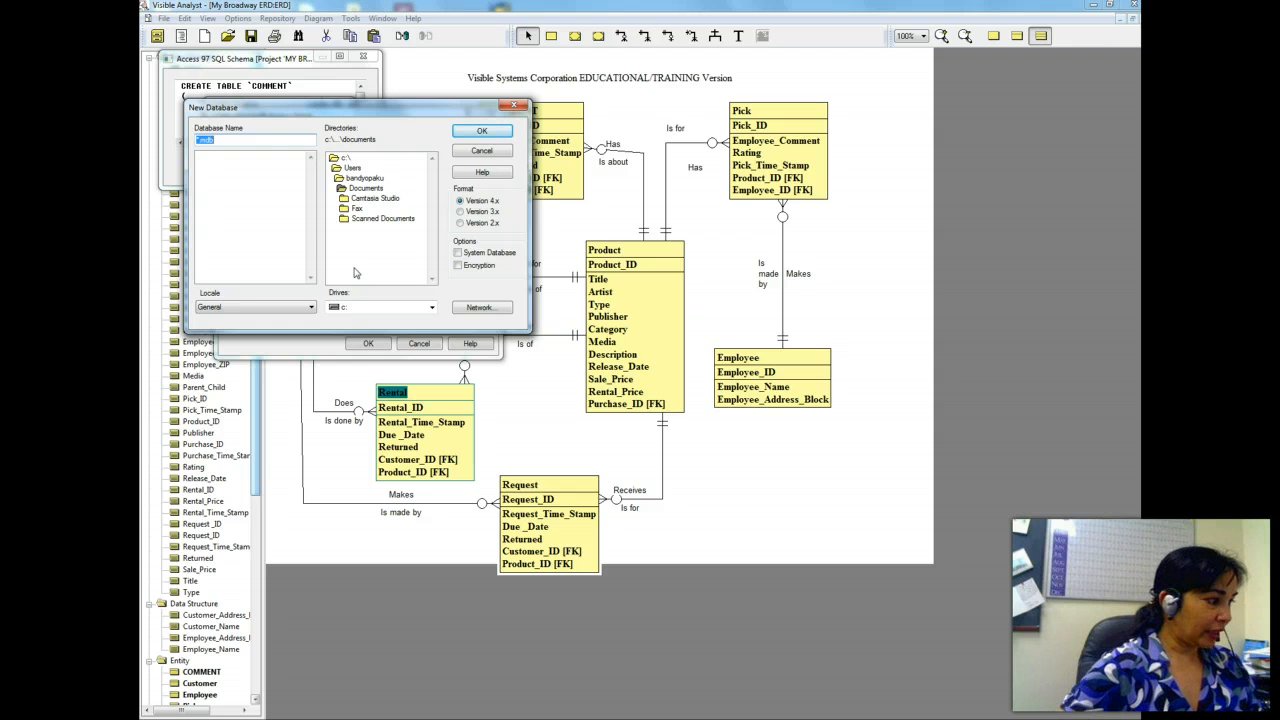
click(198, 140)
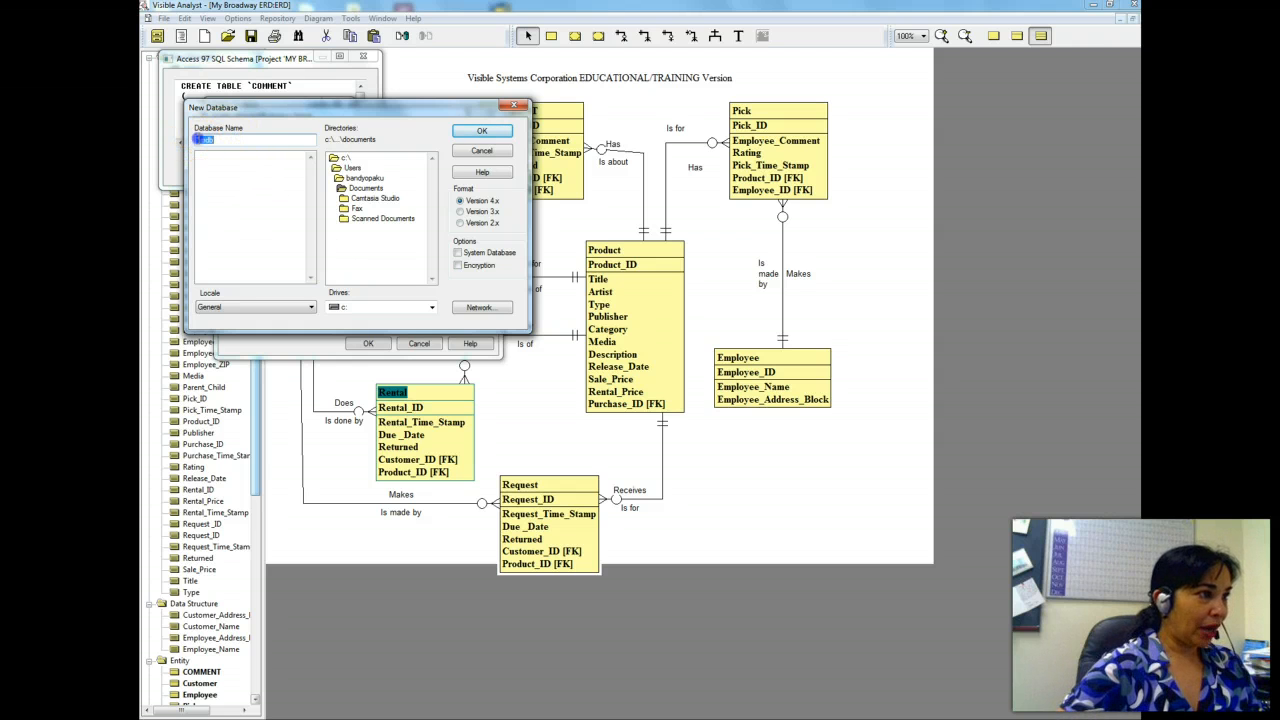
key(BackSpace)
text(mt)
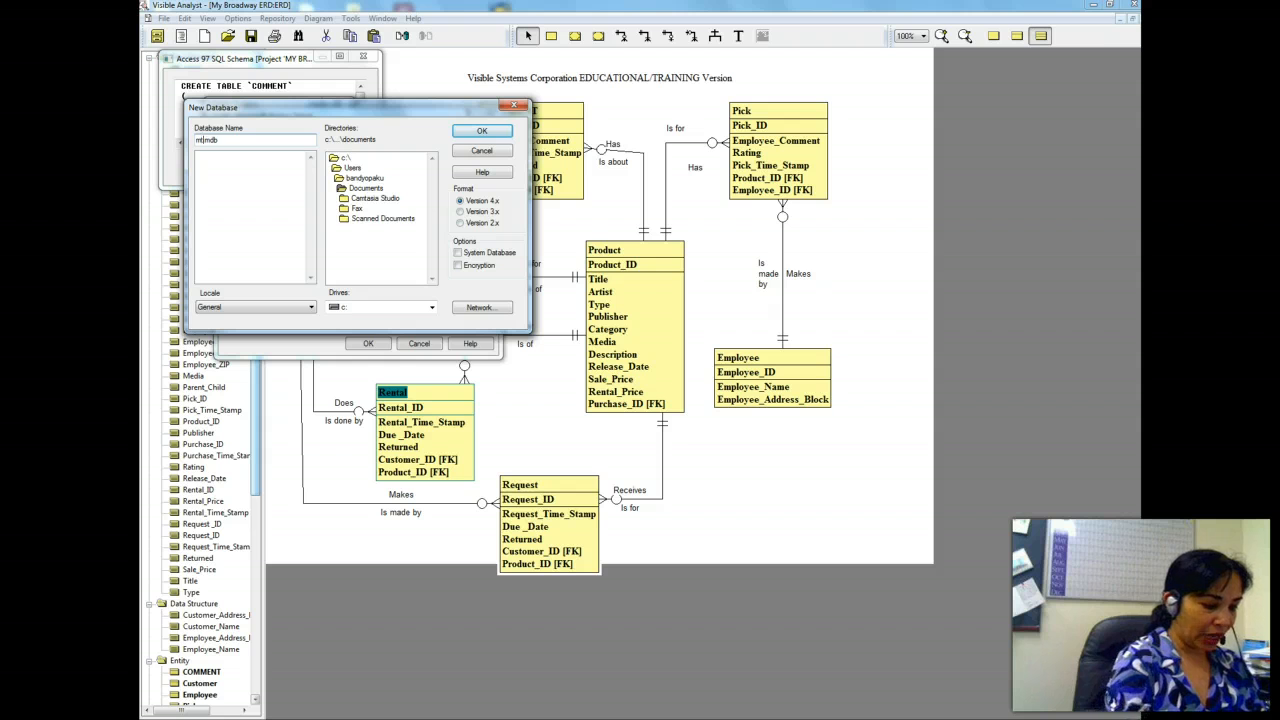
key(BackSpace)
text(y)
text(broadw)
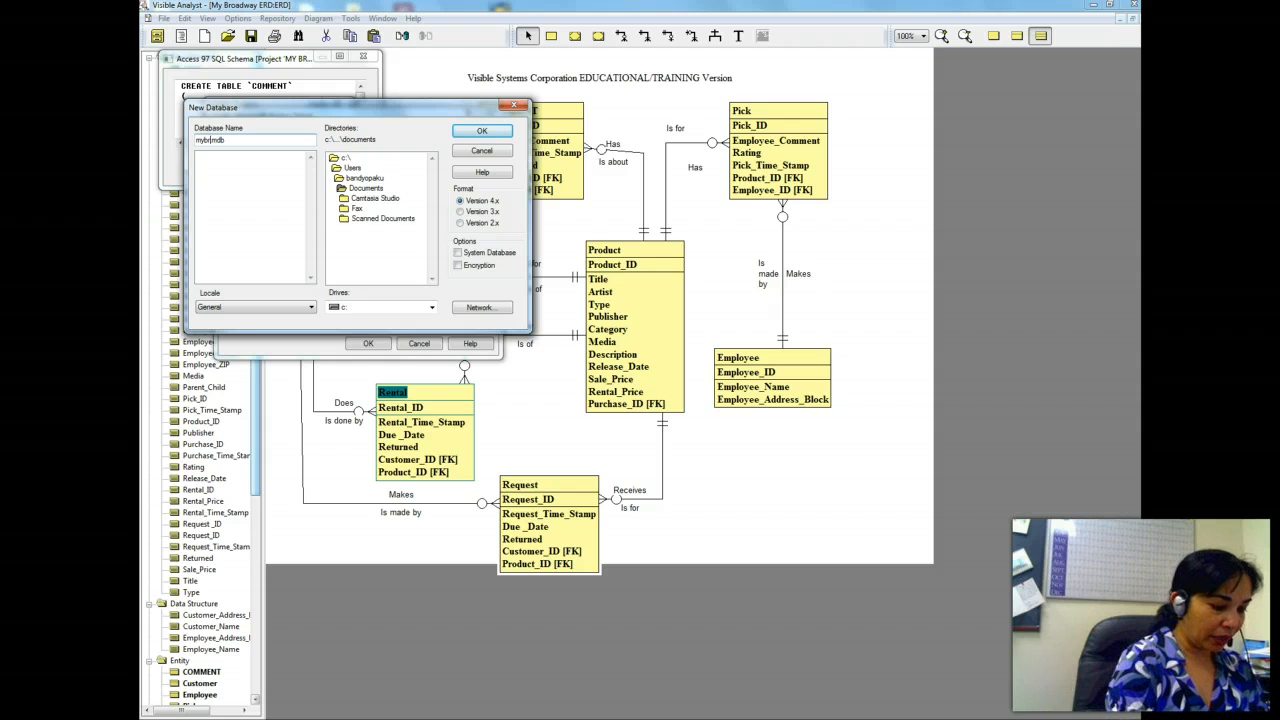
text(ay3213)
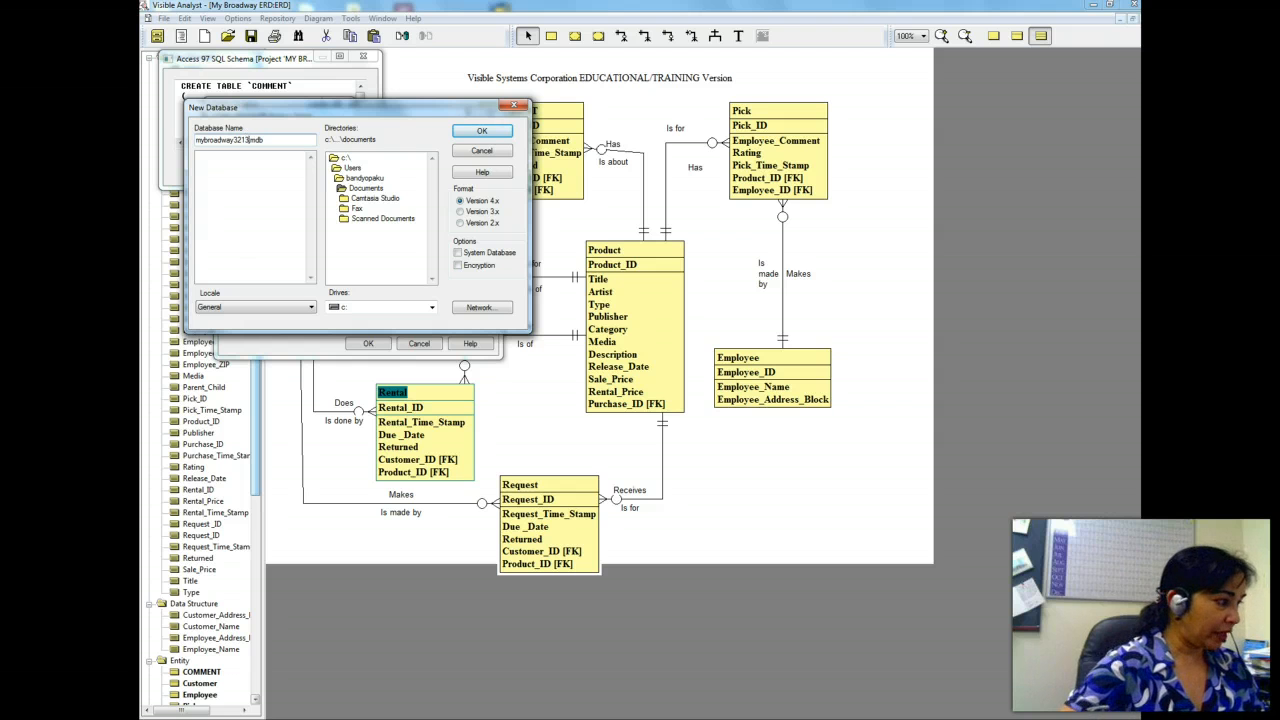
click(474, 136)
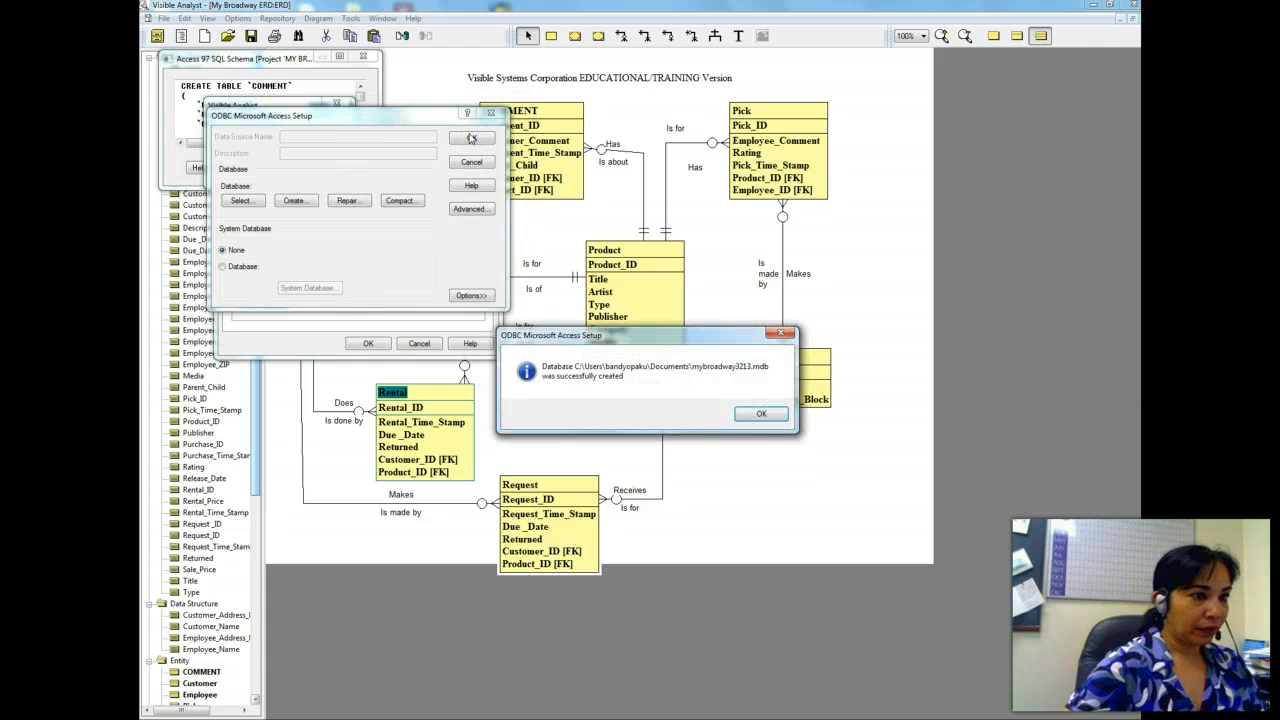
click(761, 413)
click(468, 146)
click(471, 141)
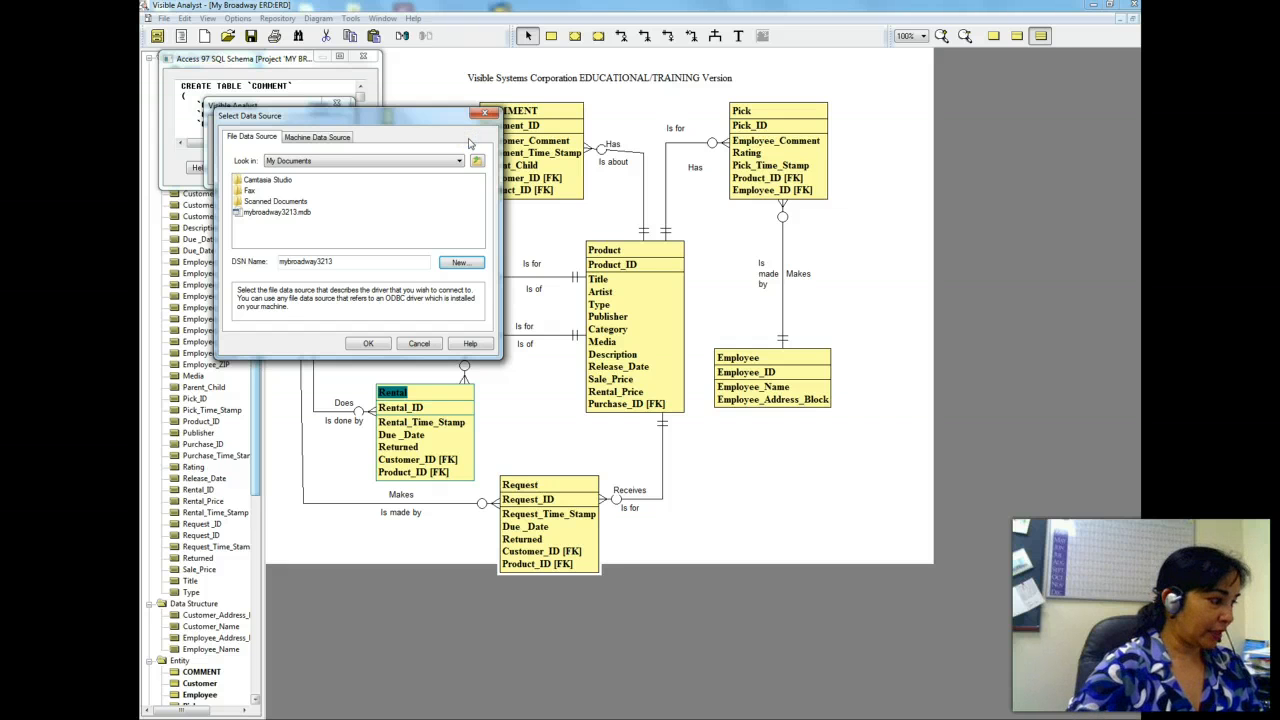
Step: Connect through the MS Access Database machine data source with a blank login and select mybroadway3213.mdb as the target database
click(316, 137)
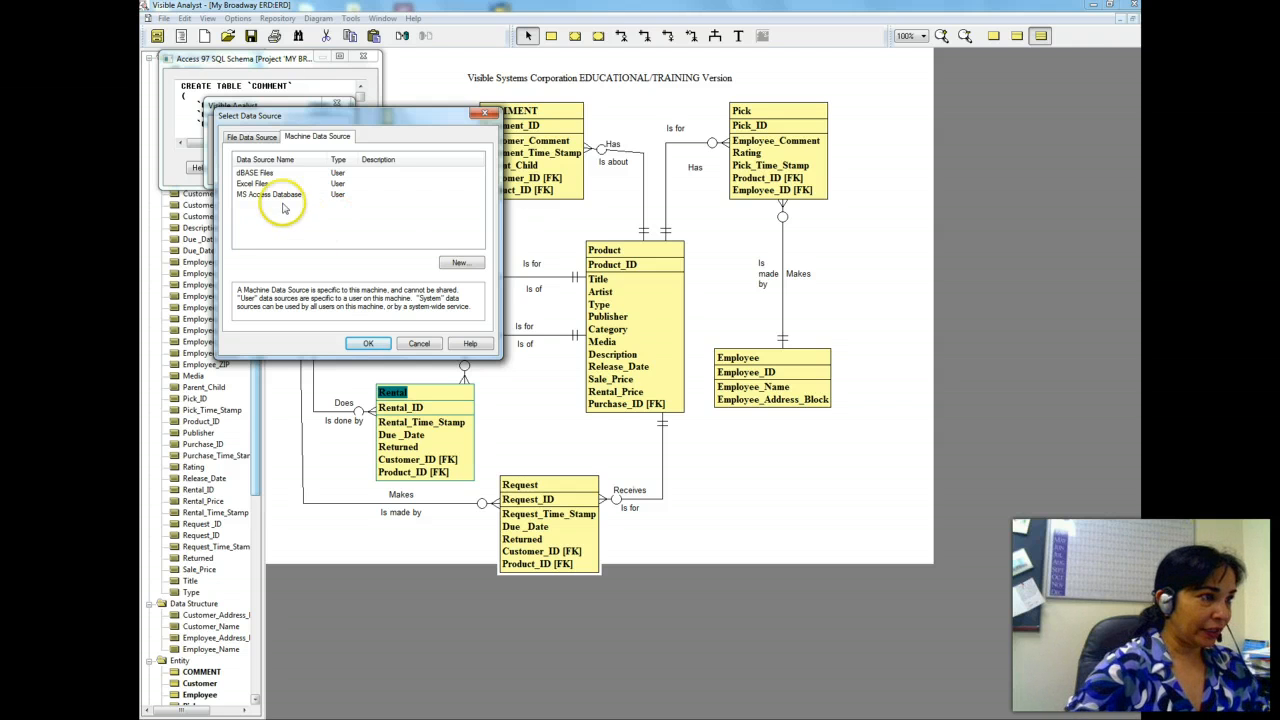
click(281, 196)
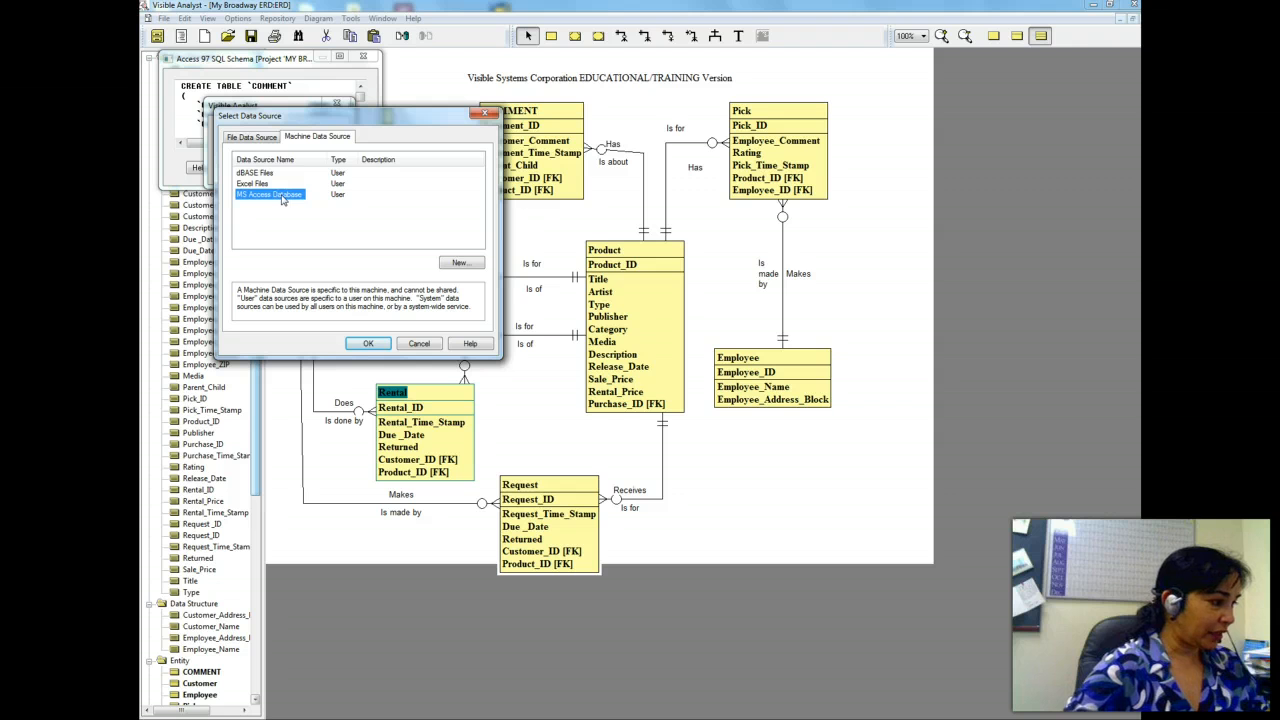
click(379, 347)
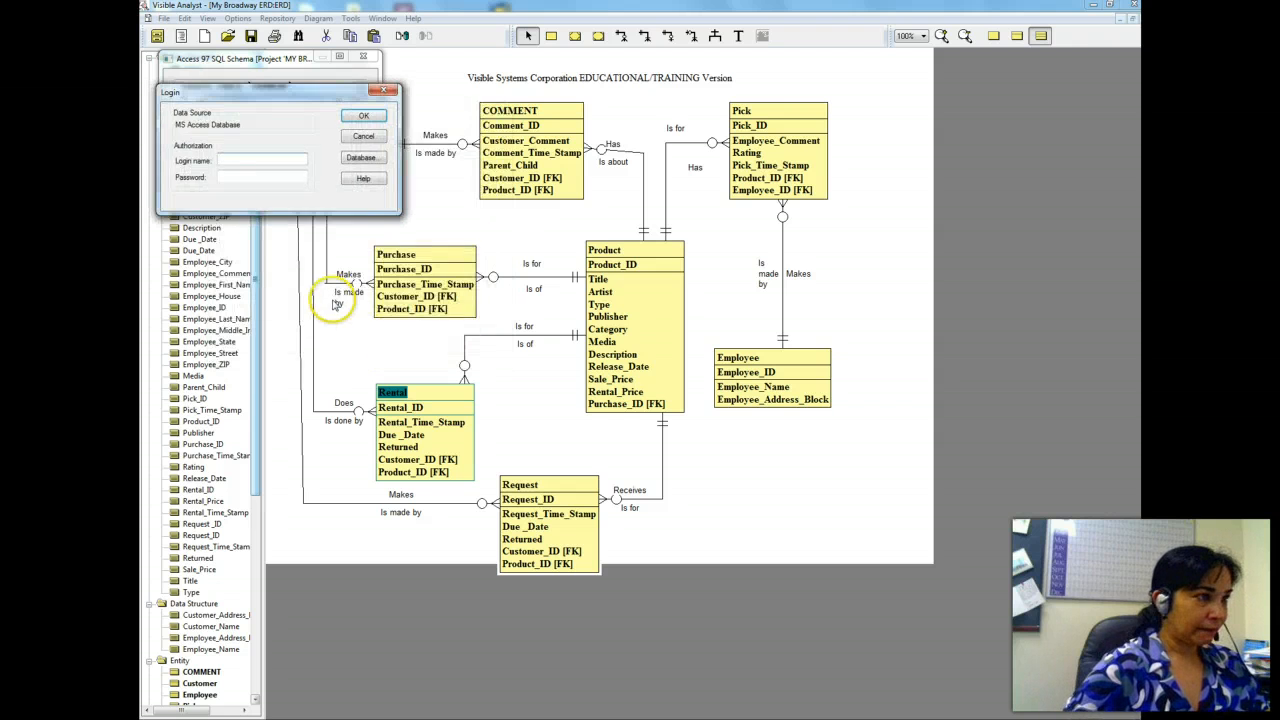
click(357, 118)
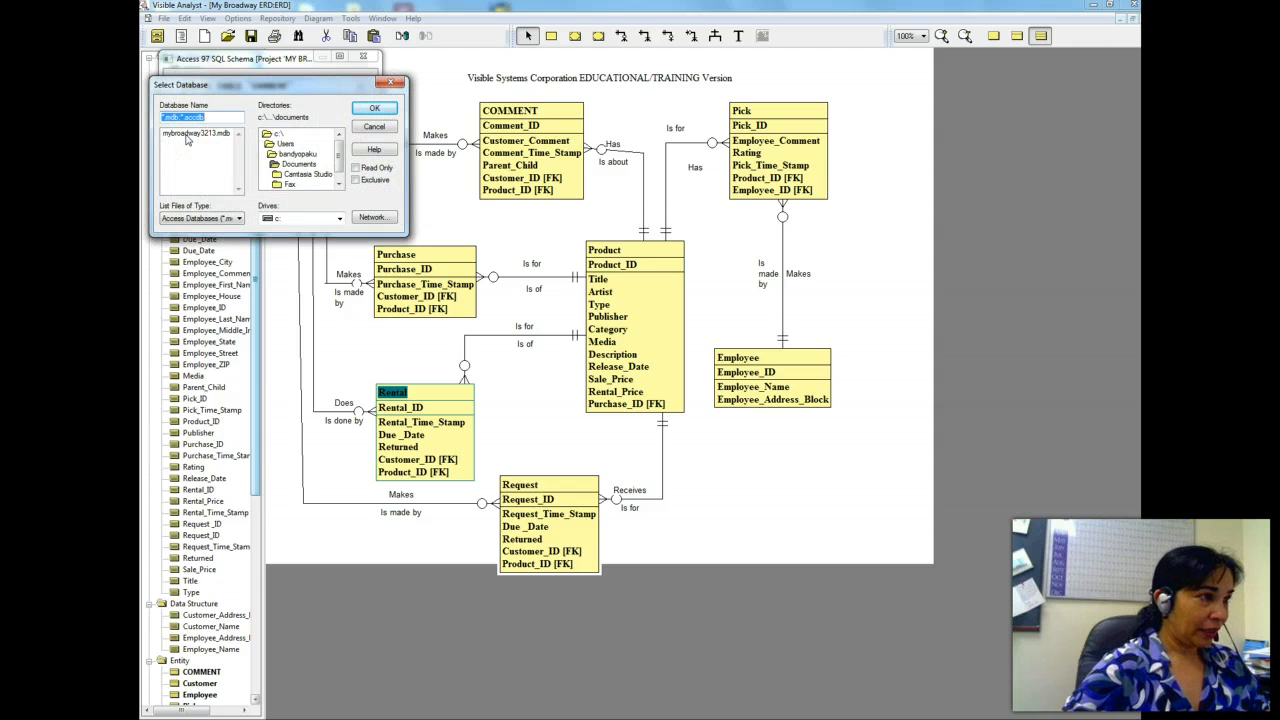
click(188, 134)
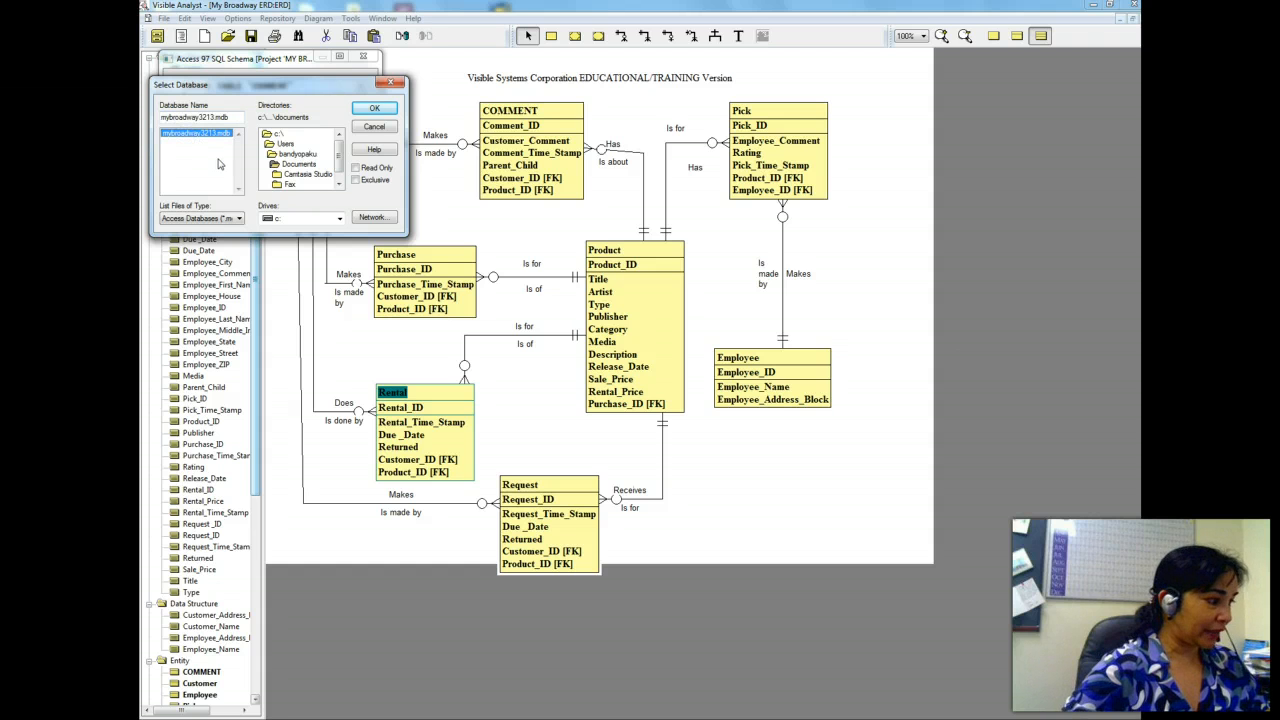
click(373, 108)
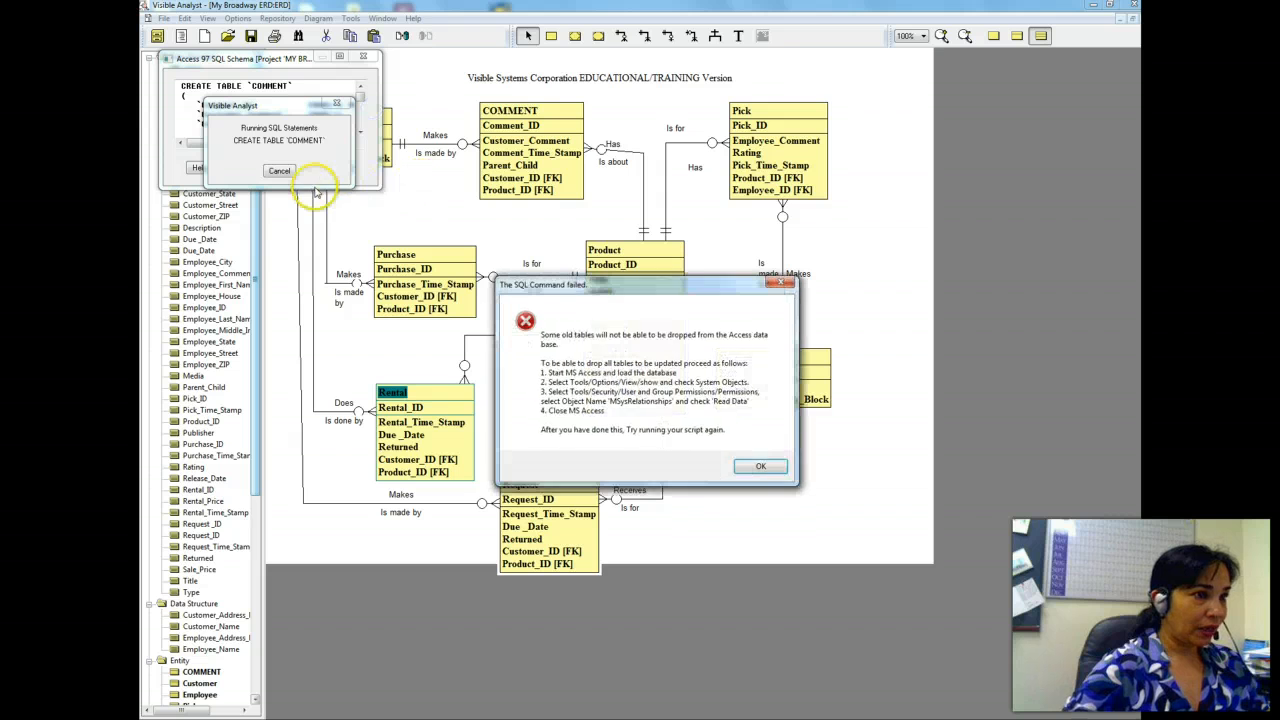
Step: Acknowledge each SQL command error and continue processing the remainder of the script ignoring errors
click(760, 465)
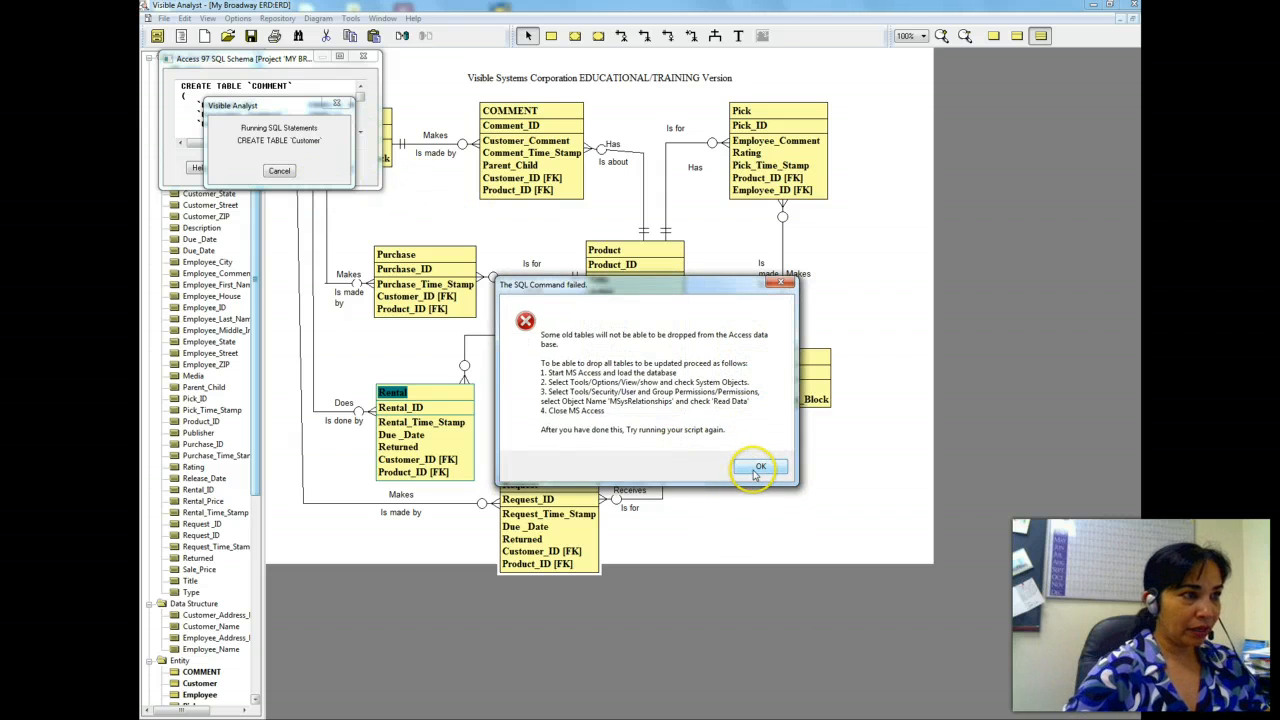
click(757, 469)
click(757, 469)
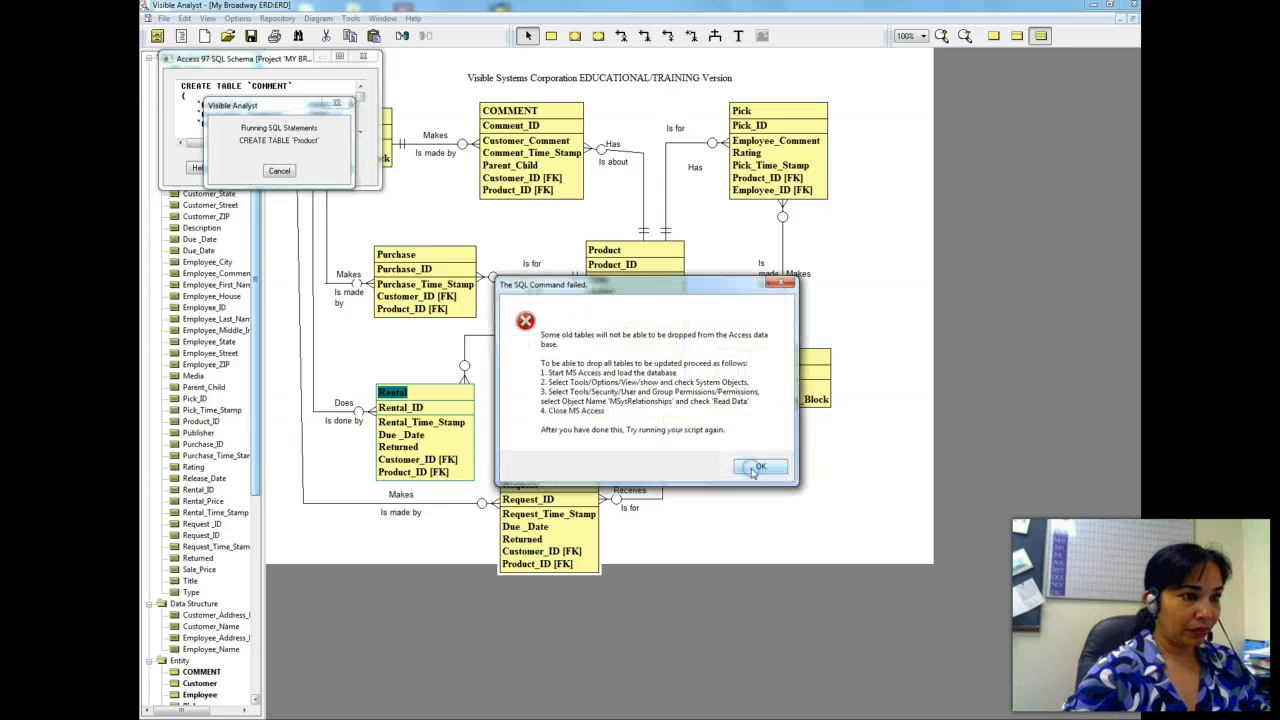
click(757, 468)
click(757, 469)
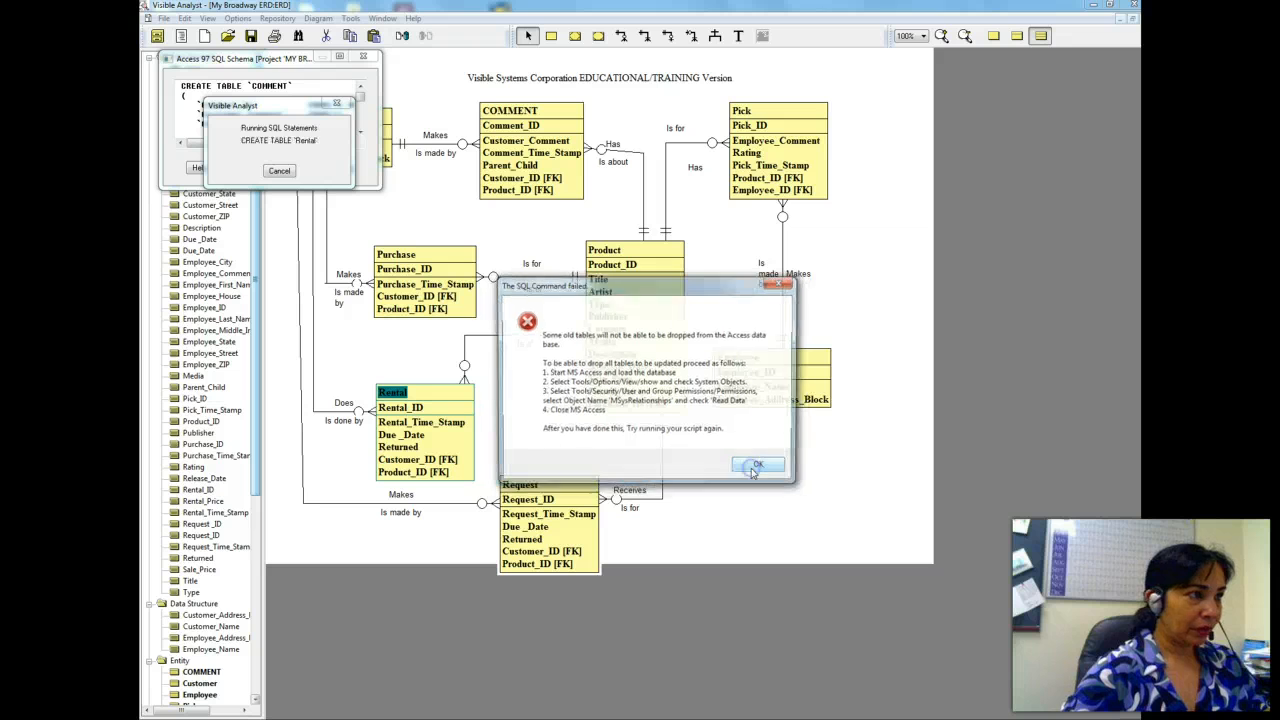
click(757, 469)
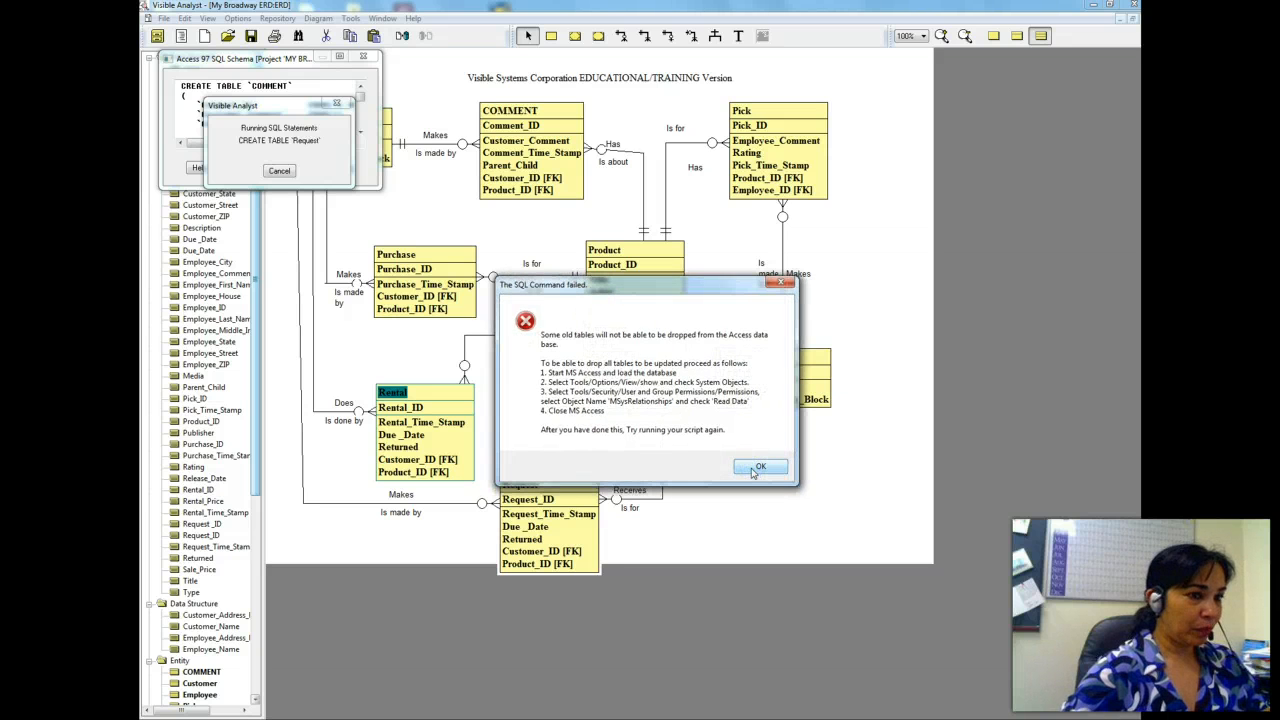
click(757, 469)
click(750, 449)
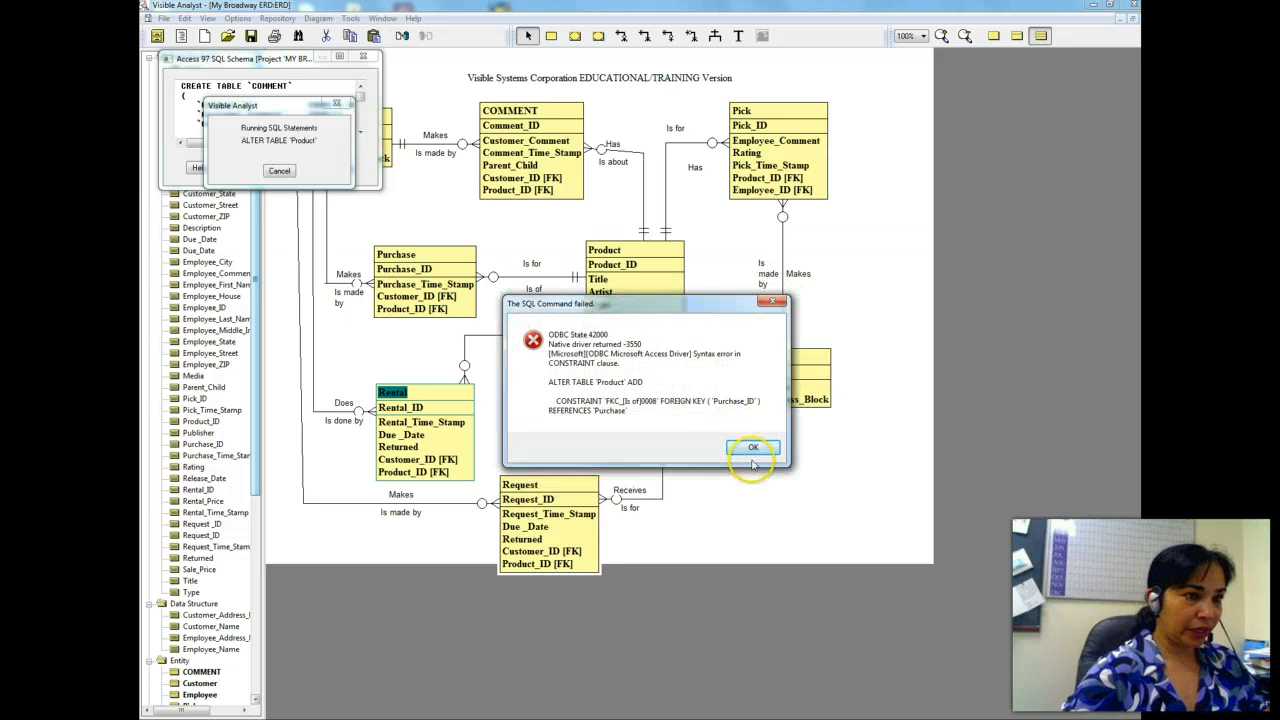
click(697, 413)
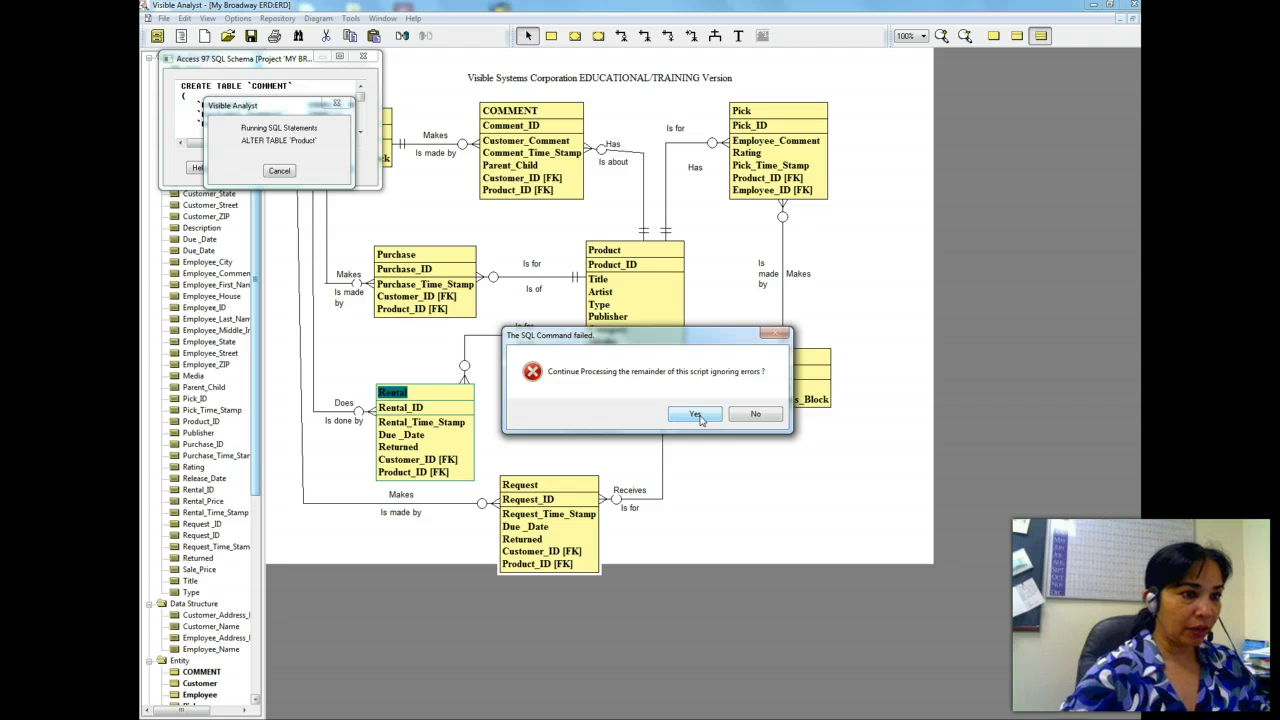
Step: Continue processing the rest of the SQL script ignoring errors, and close the Access 97 SQL schema window
click(697, 414)
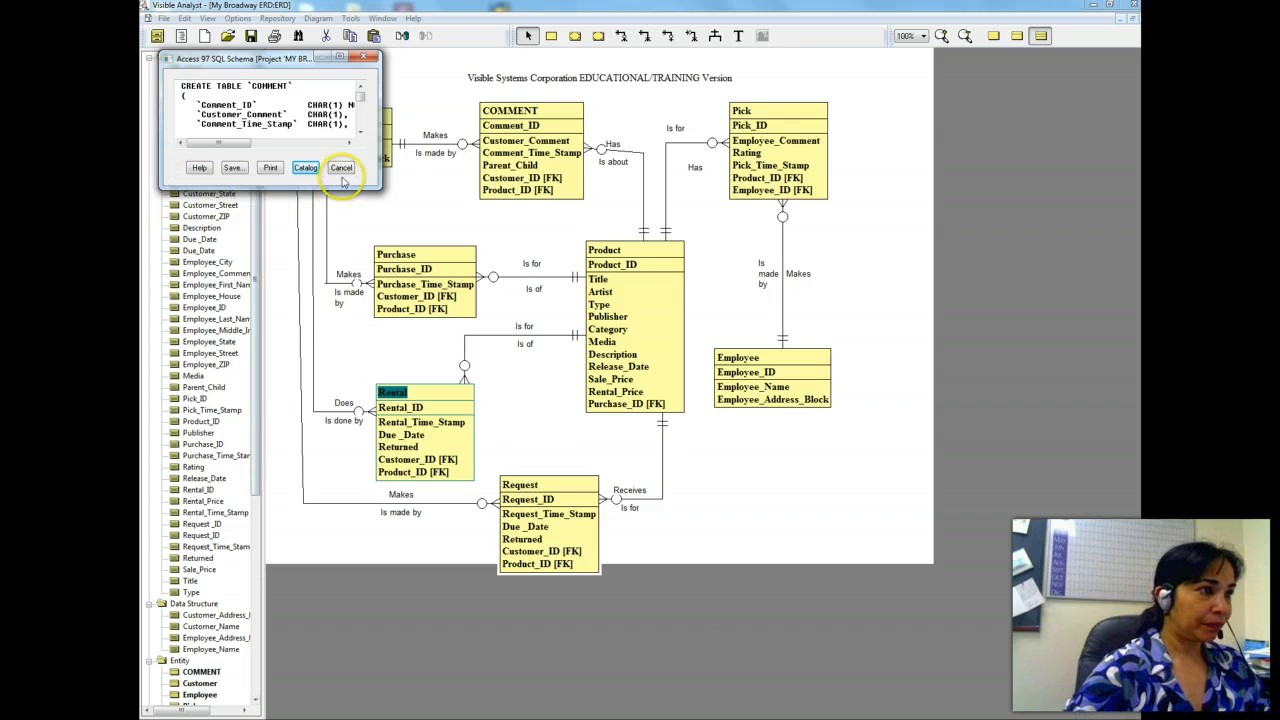
click(366, 57)
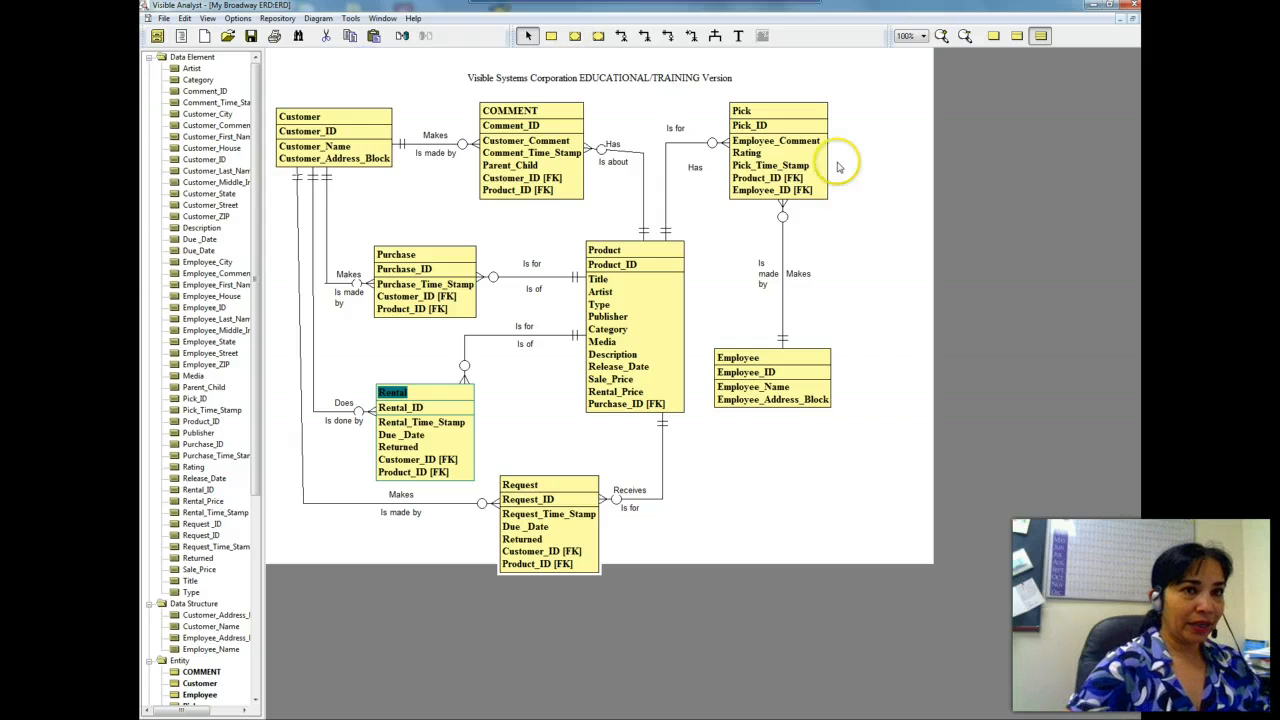
Step: Minimize the ERD application and open the mybroadway3213 Access database from the Documents library
click(1097, 8)
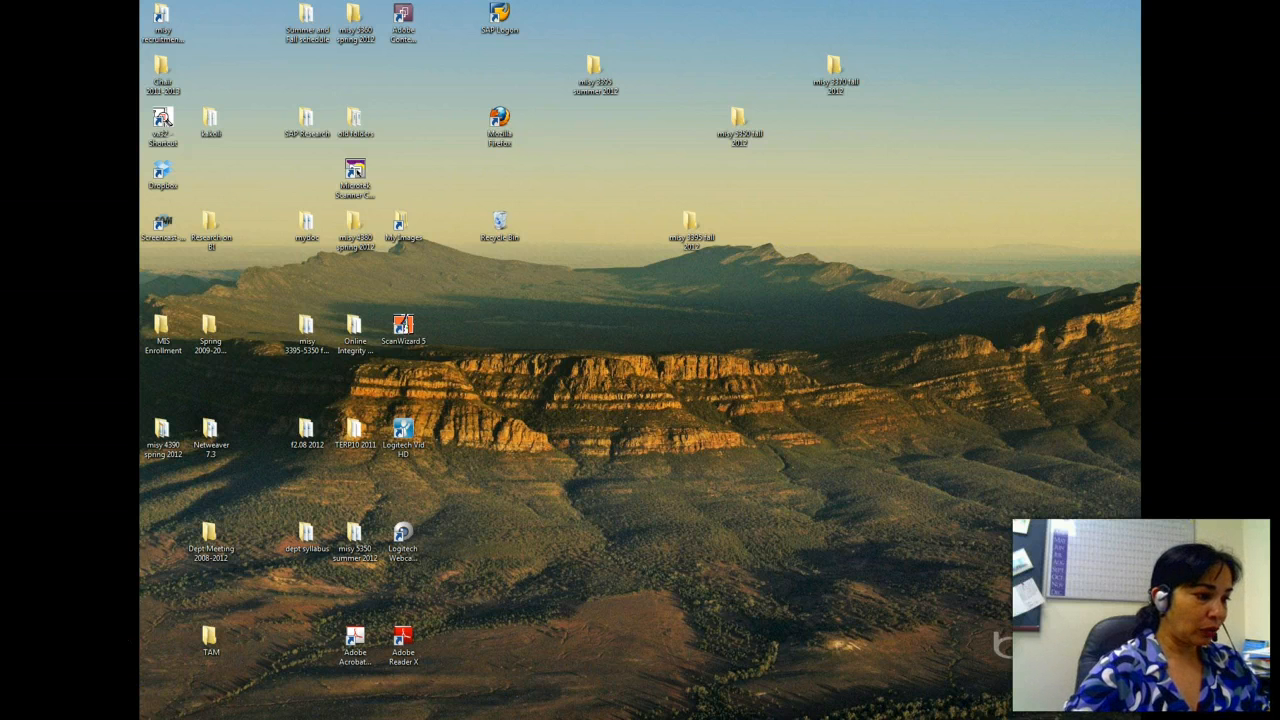
click(153, 718)
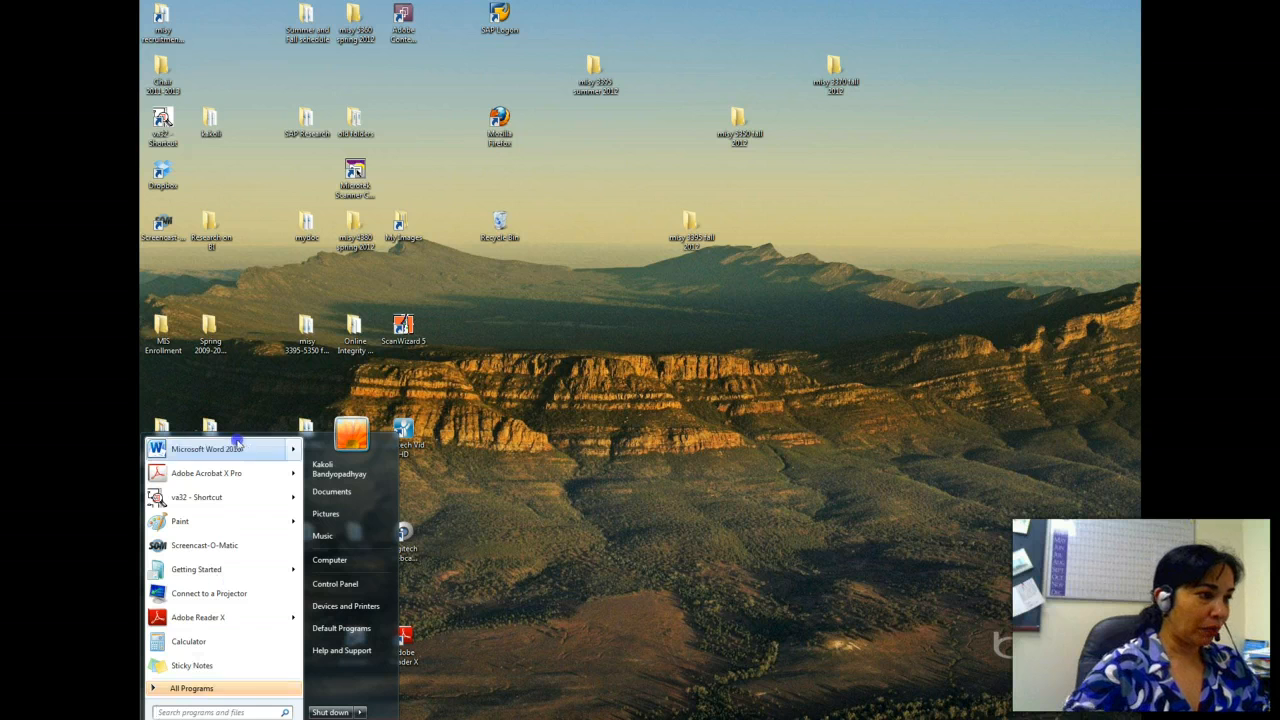
click(327, 492)
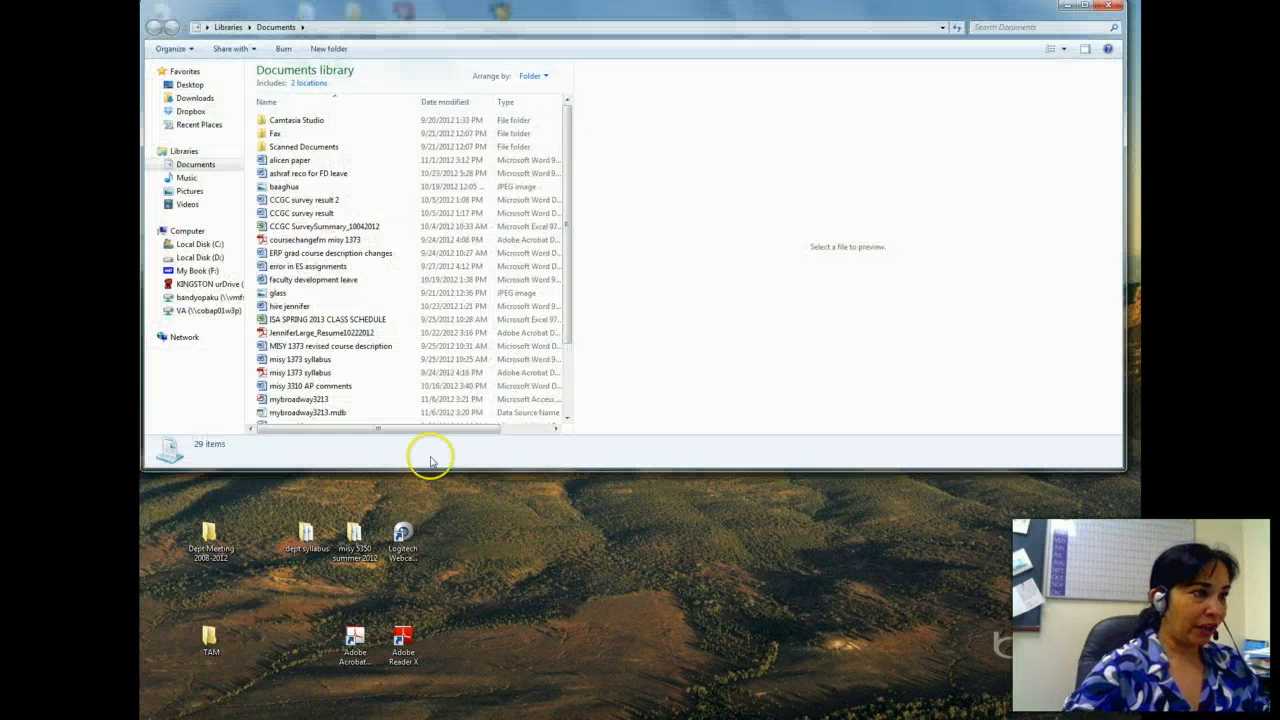
drag(567, 187, 567, 277)
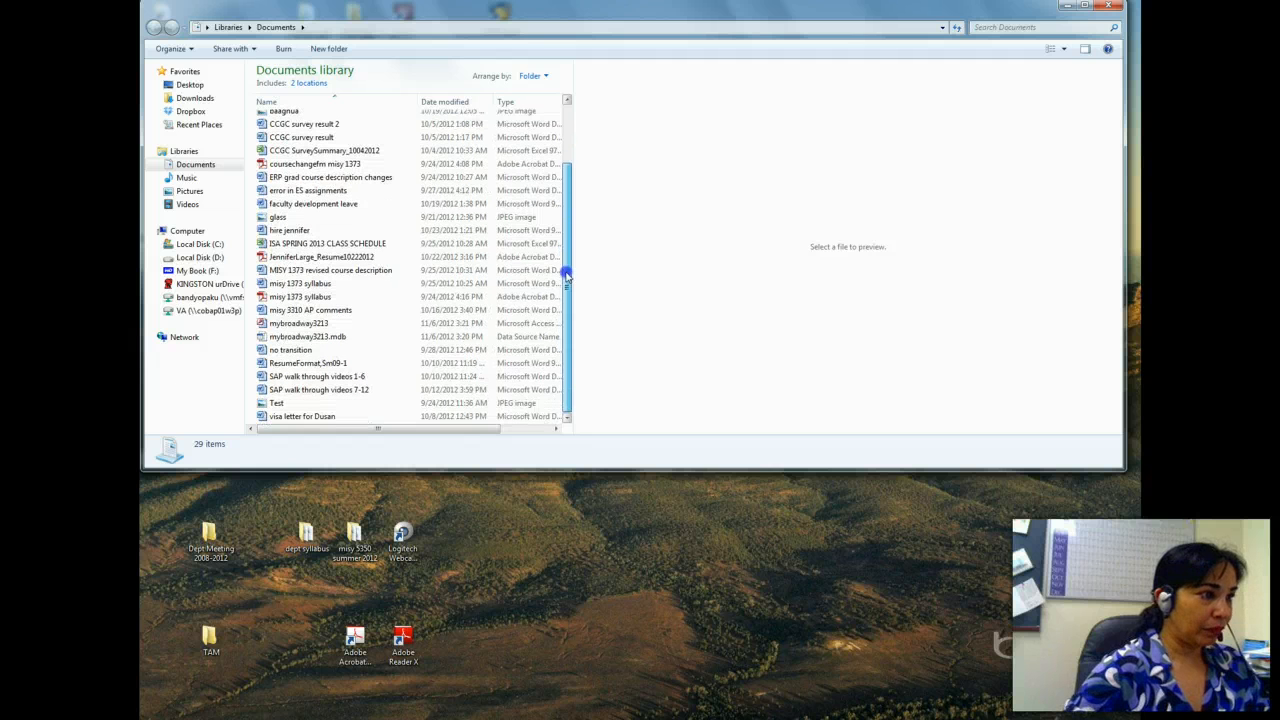
double_click(298, 325)
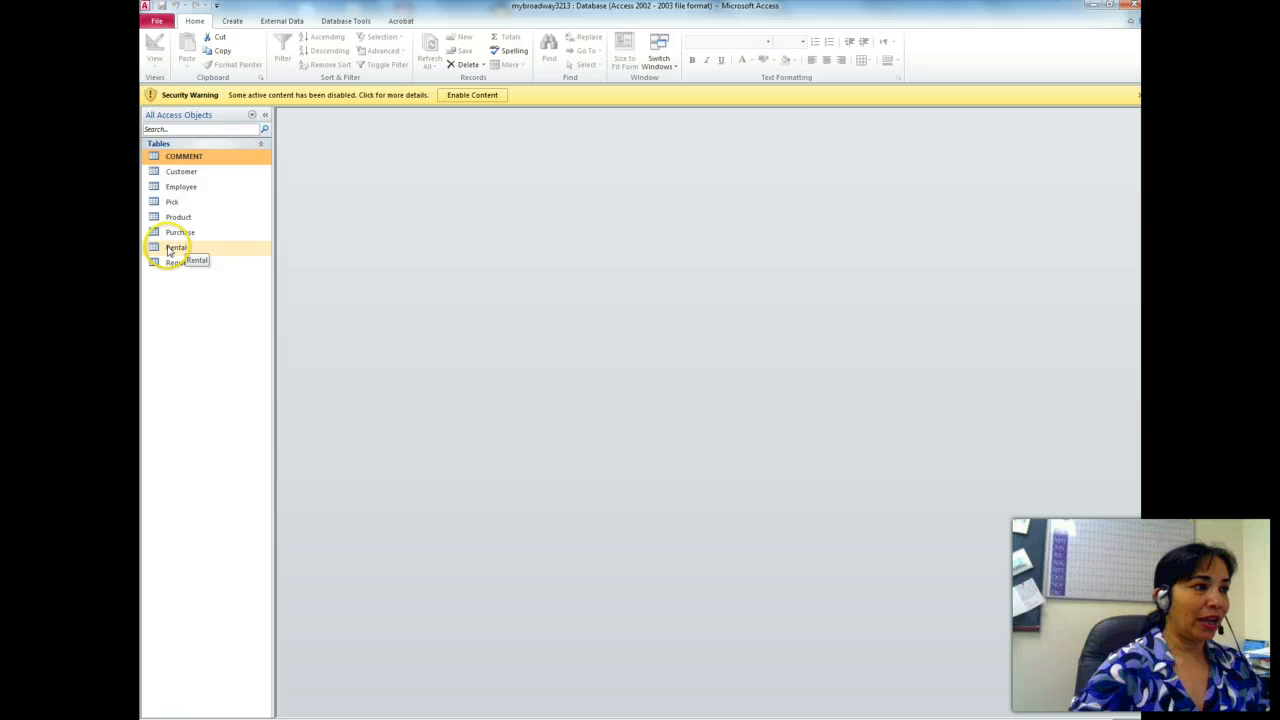
Step: Open the COMMENT, Customer, Employee, Pick, Product, Rental and Request tables to examine their generated fields
double_click(180, 157)
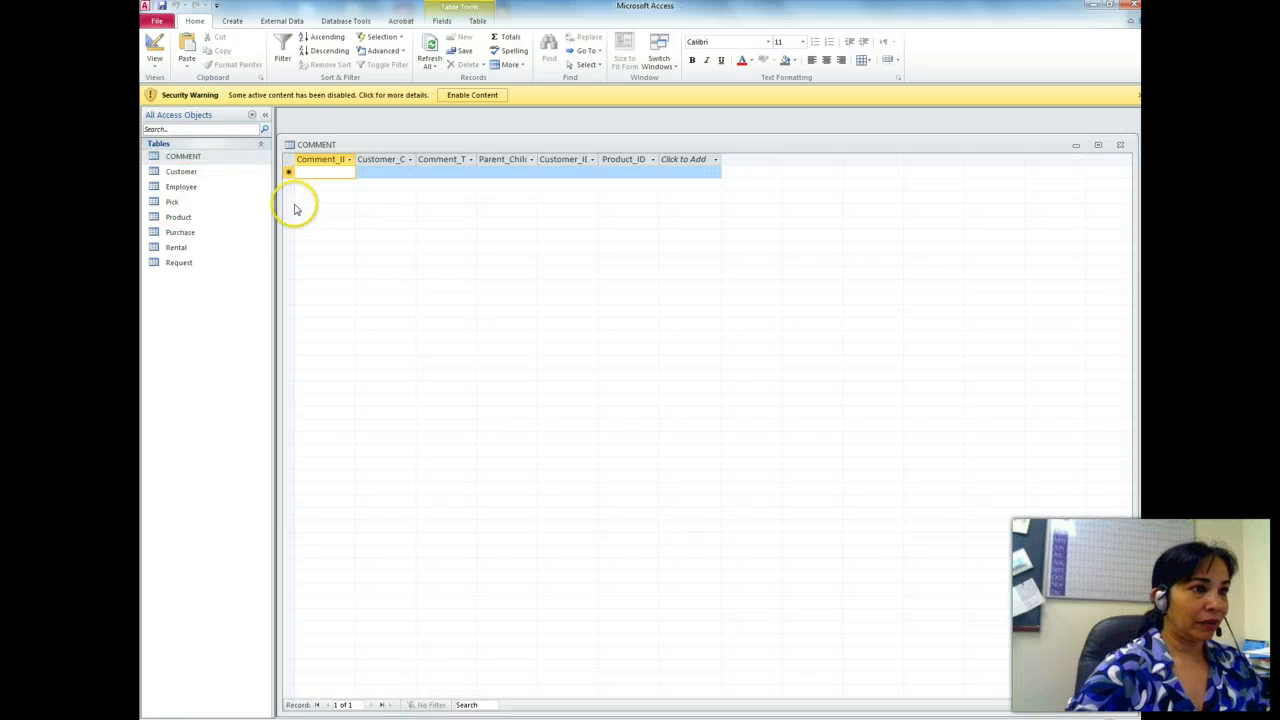
double_click(180, 171)
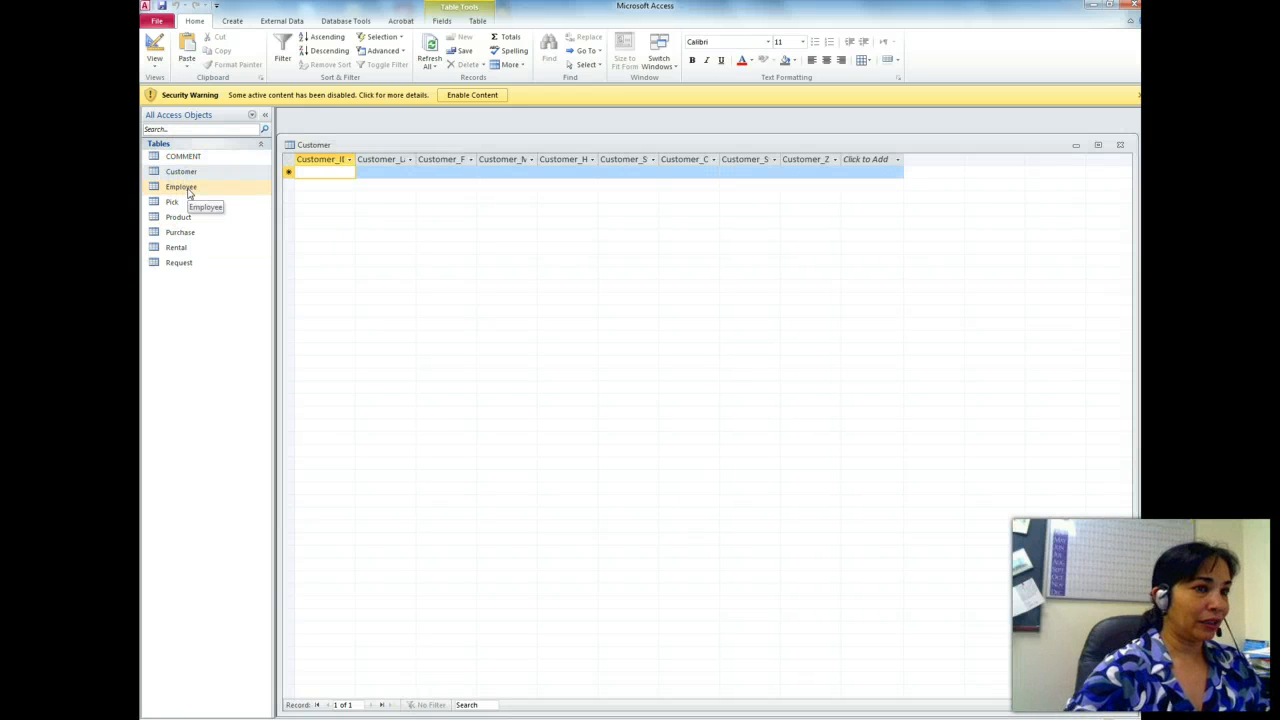
double_click(182, 187)
double_click(172, 203)
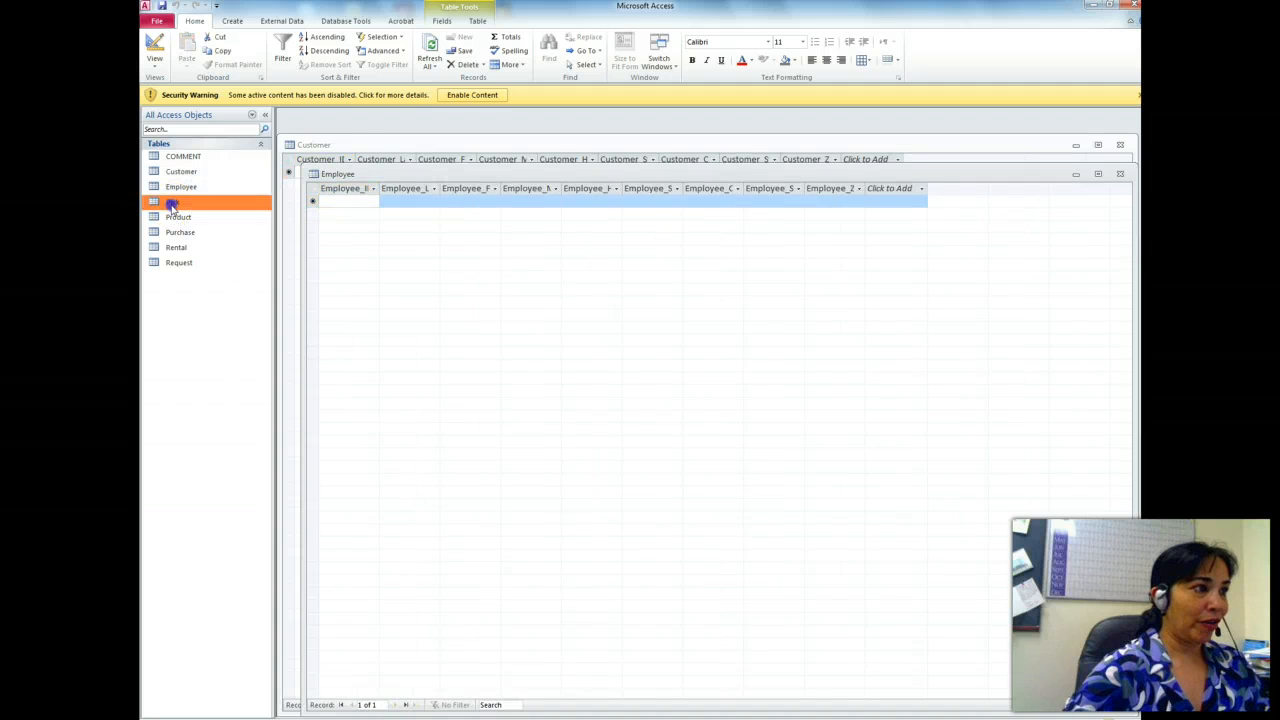
double_click(177, 217)
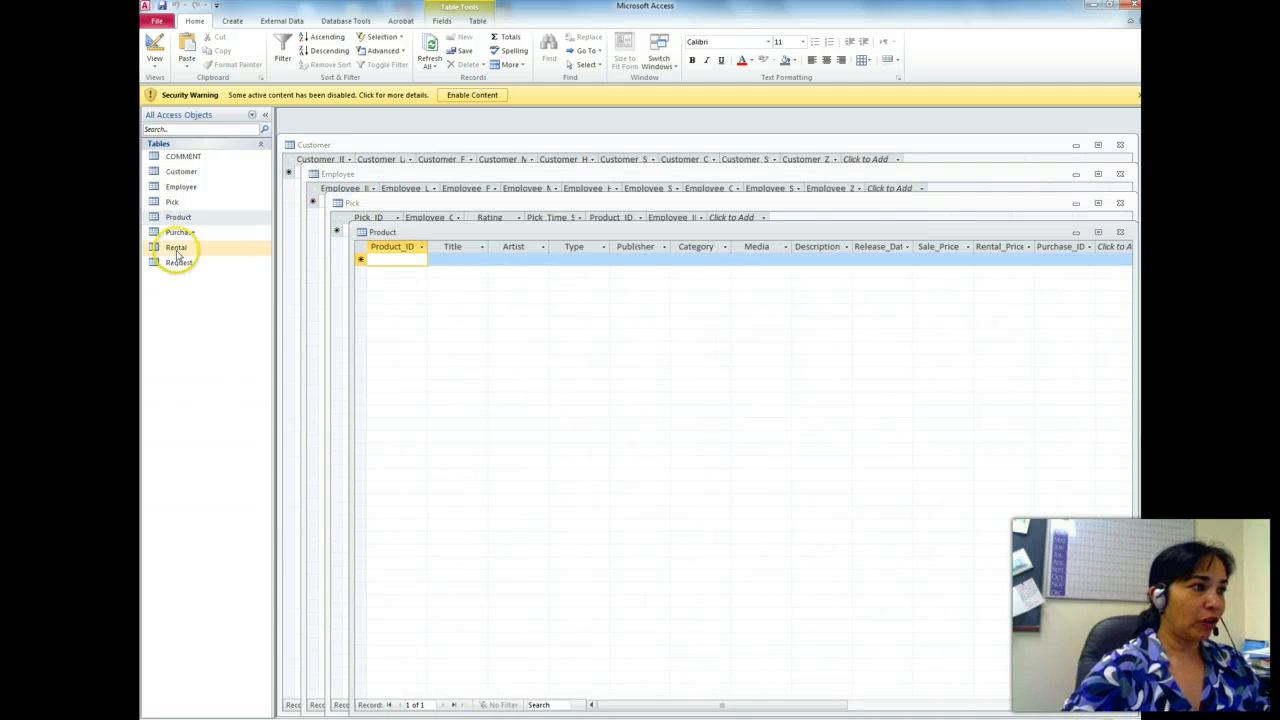
double_click(176, 248)
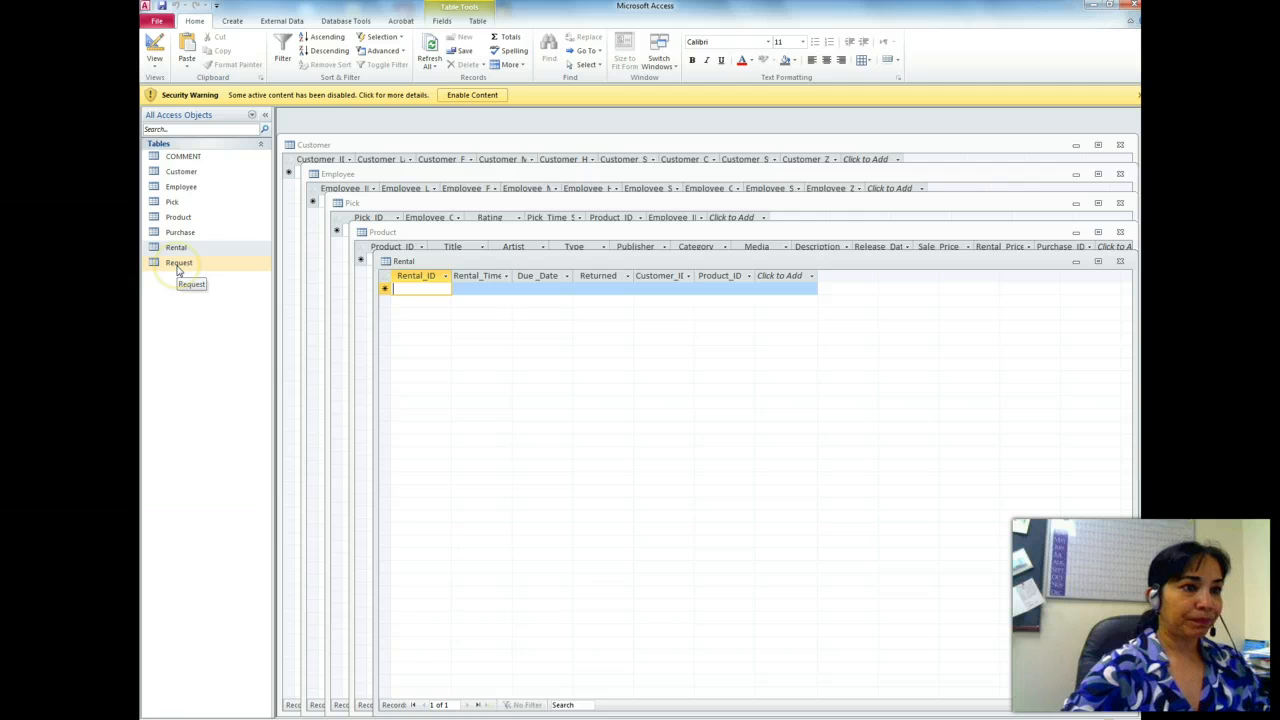
double_click(178, 264)
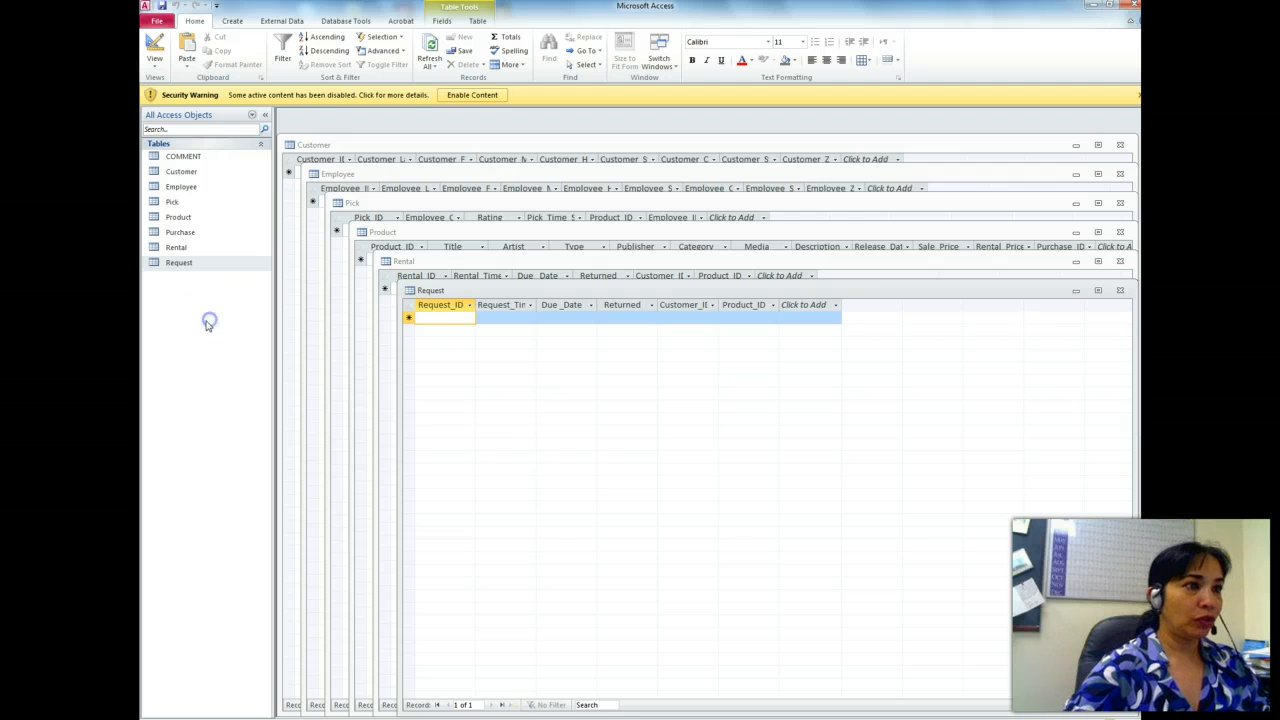
Step: Close all open table datasheets and exit the mybroadway3213 database
click(1120, 290)
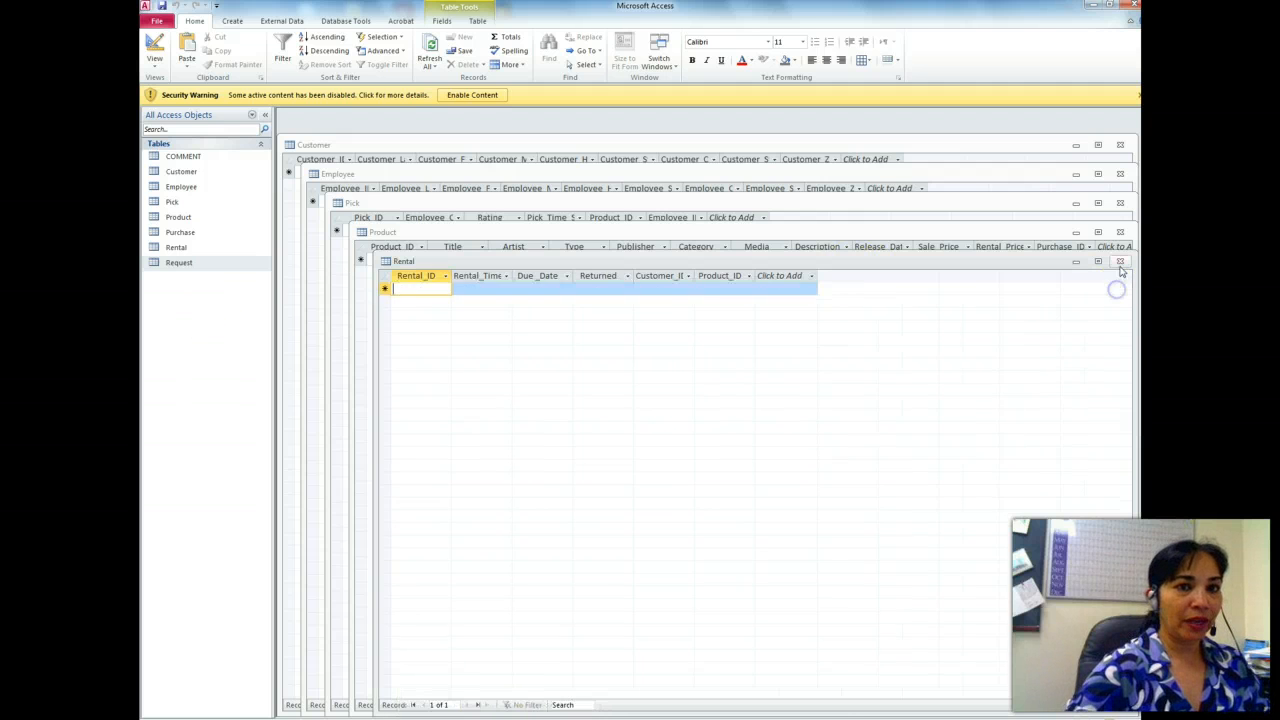
click(1120, 261)
click(1120, 231)
click(1120, 203)
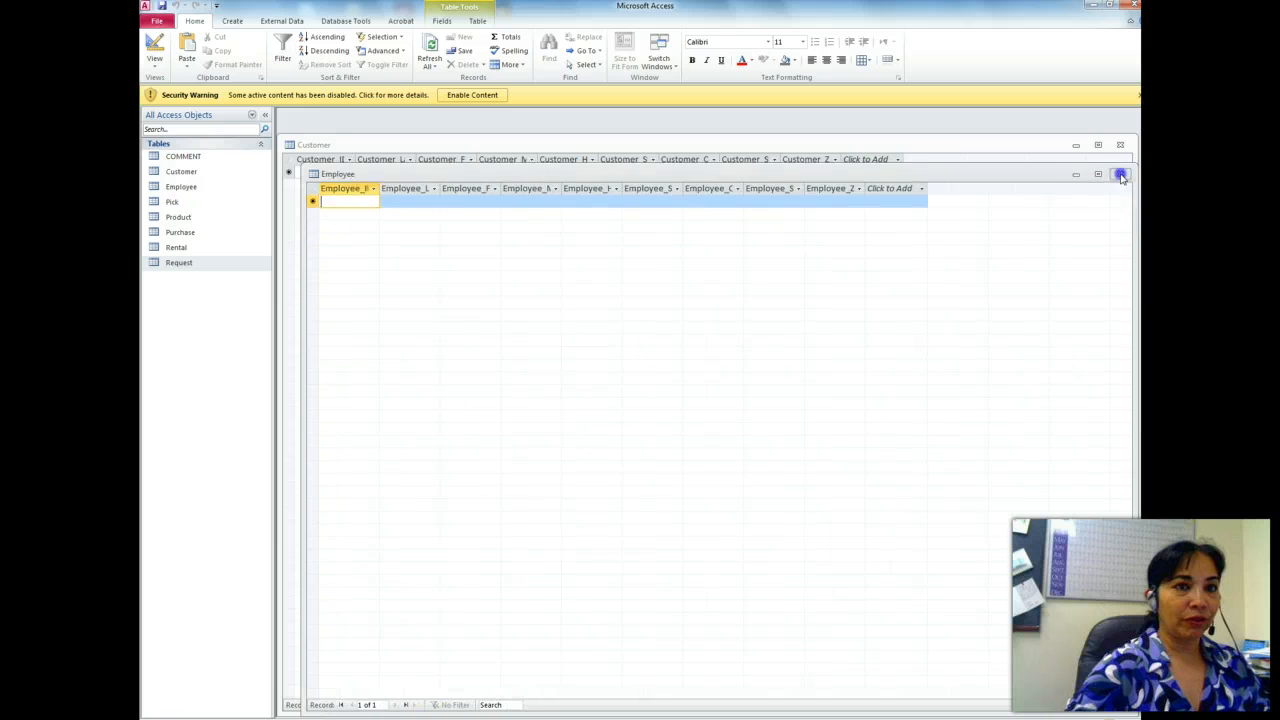
click(1120, 174)
click(1120, 145)
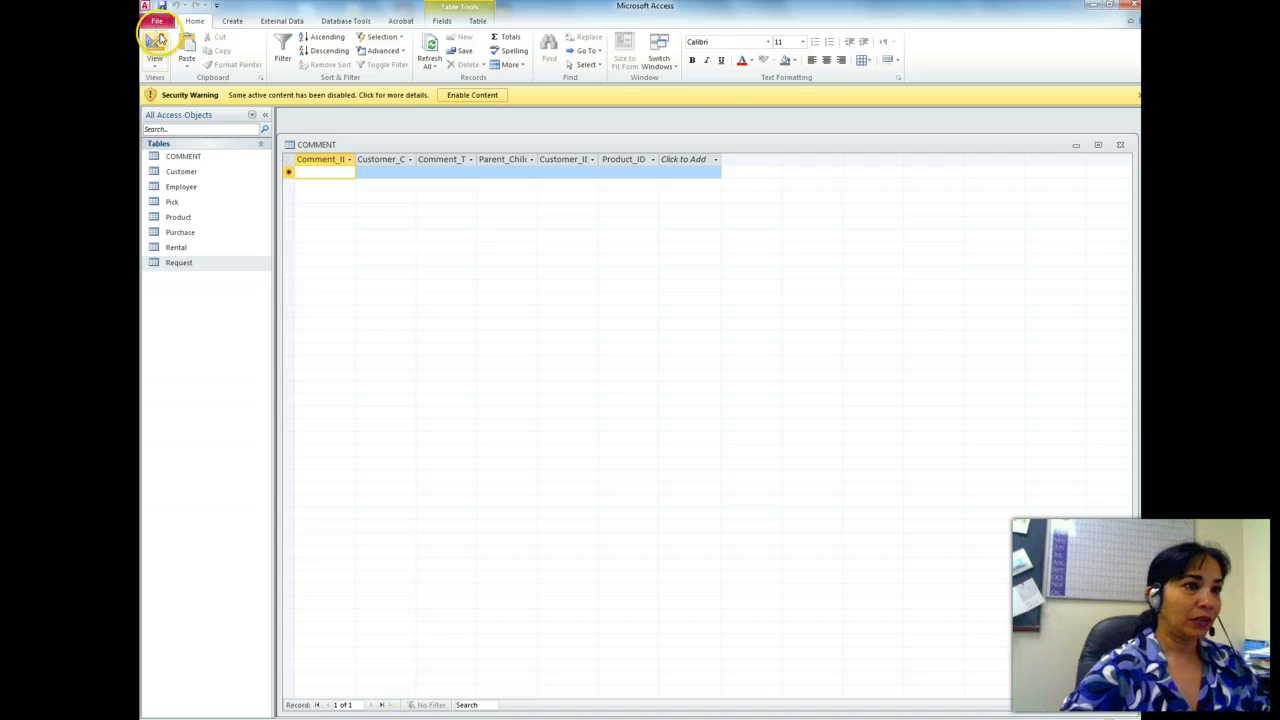
click(1120, 145)
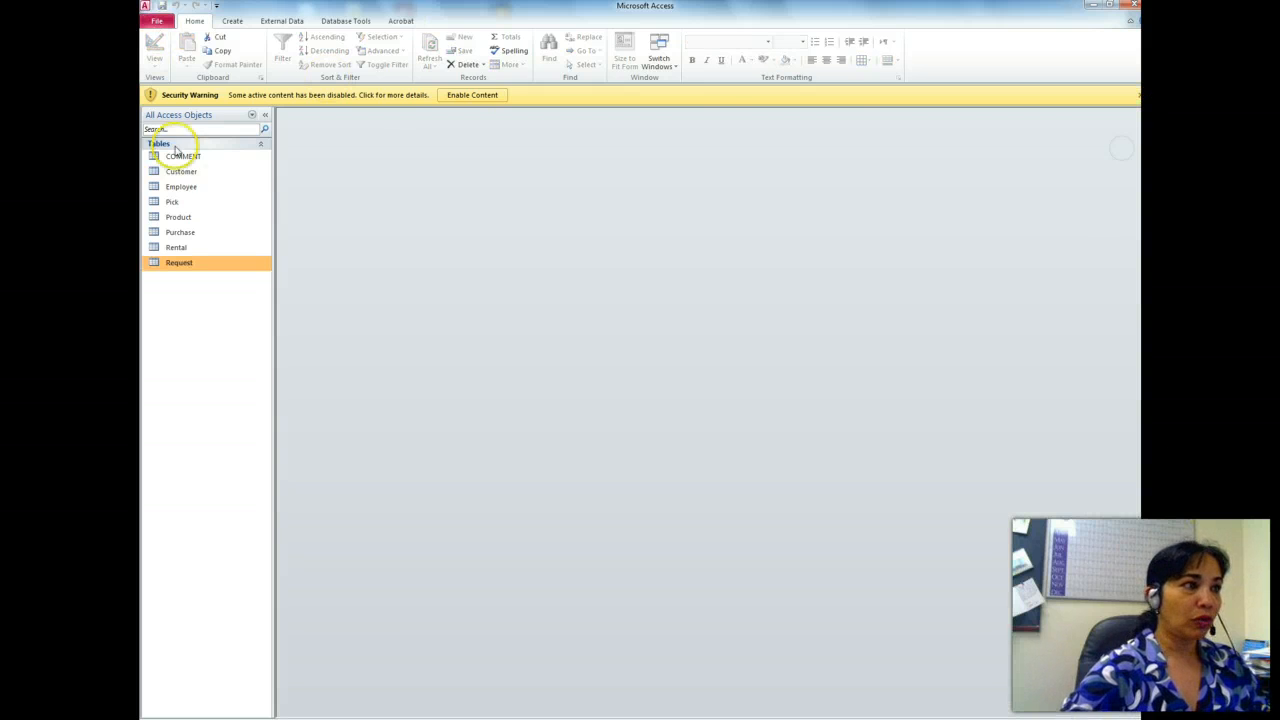
click(1133, 6)
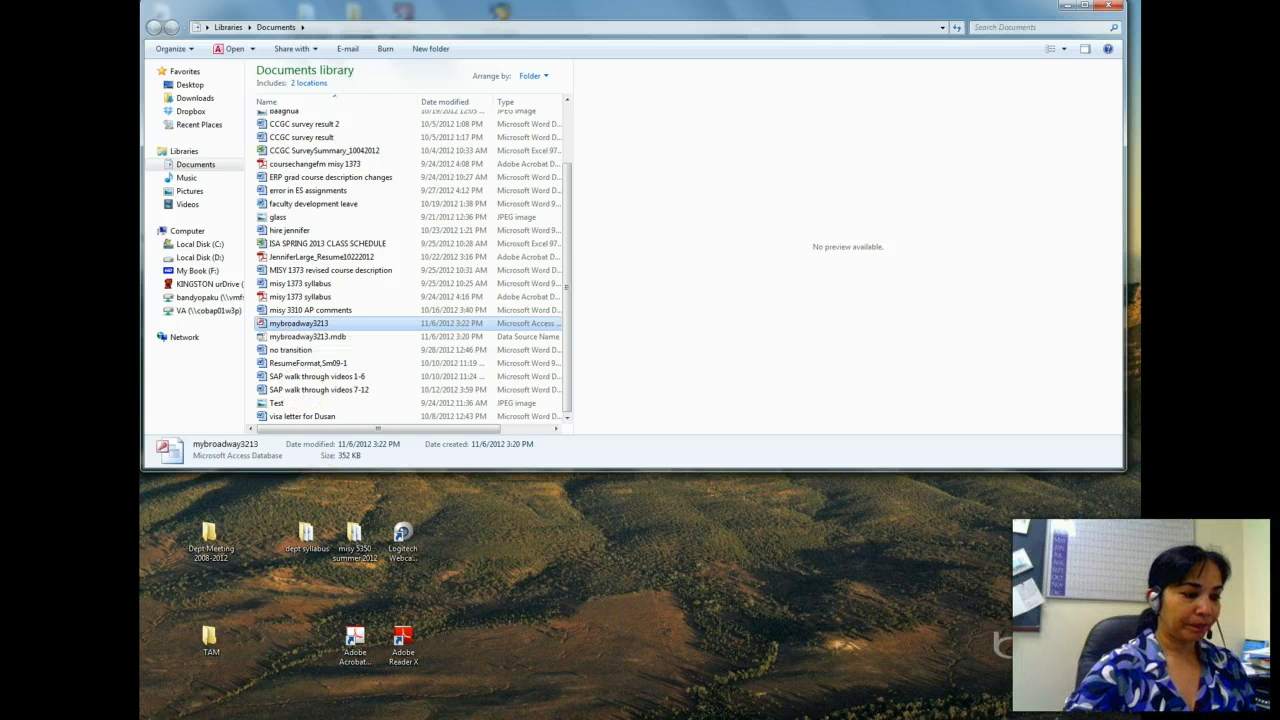
mouse_move(352, 719)
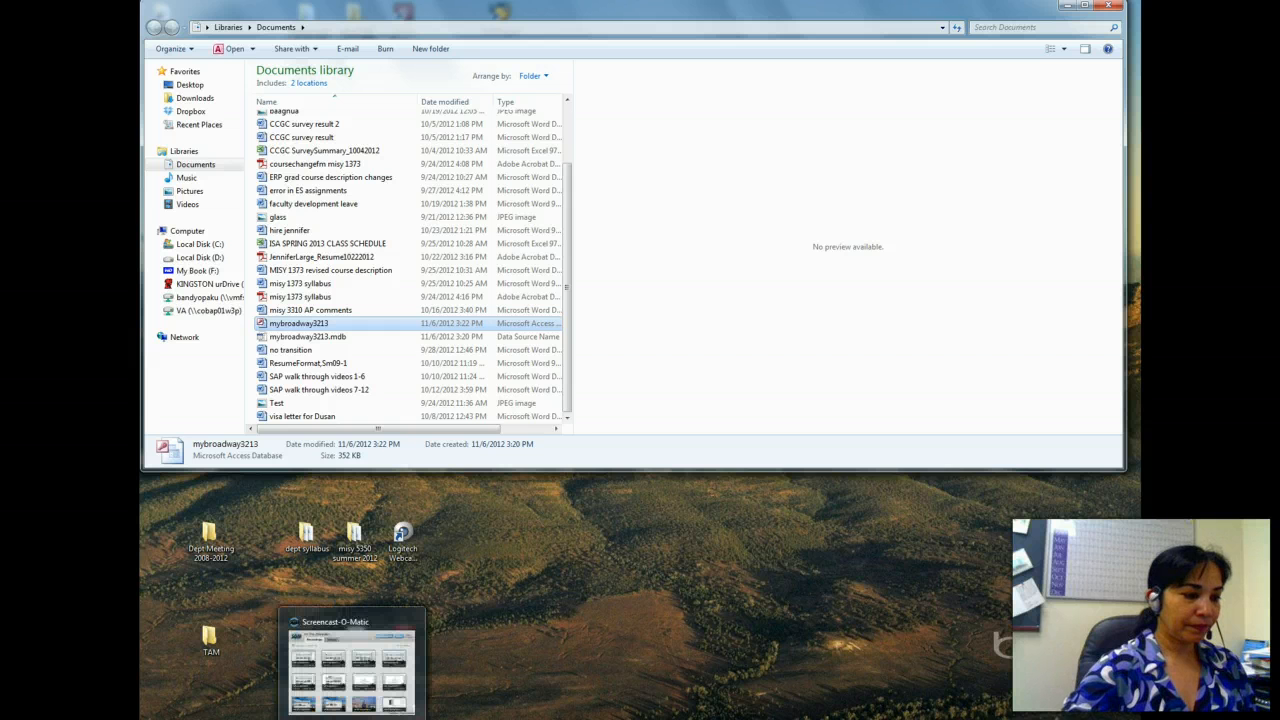